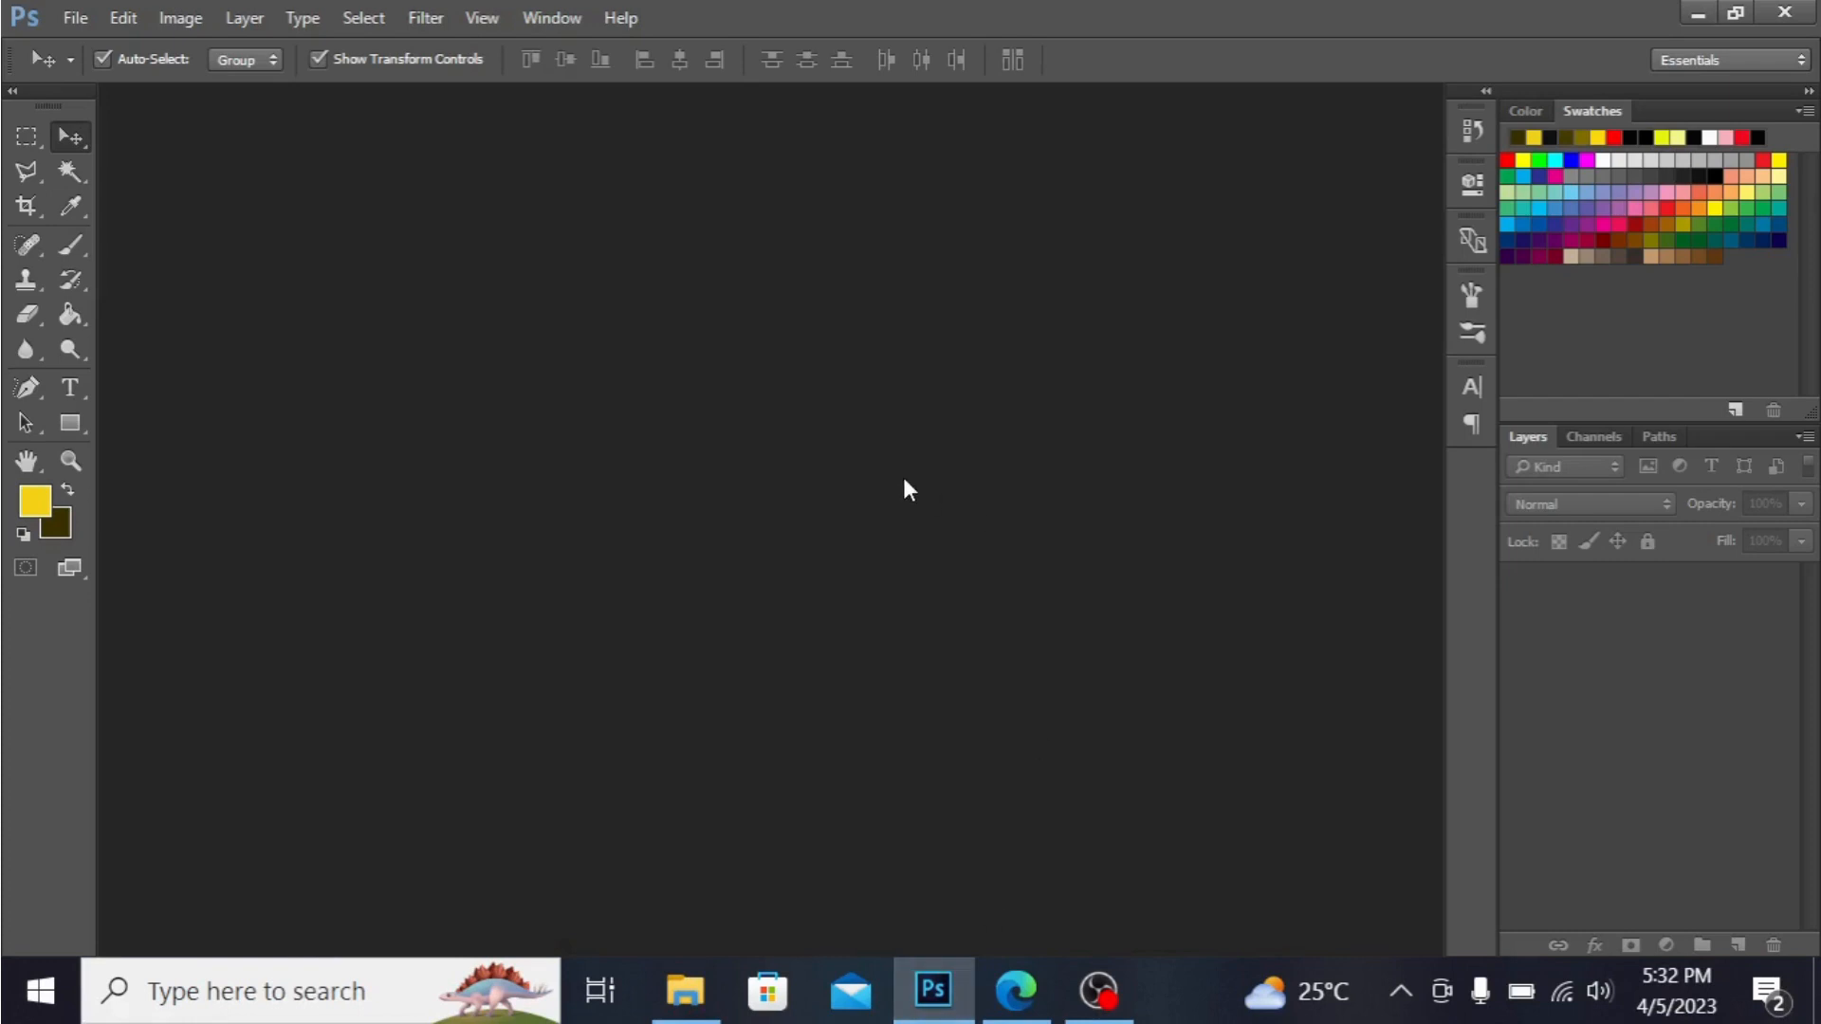
Create a new 5 by 5 inch RGB document at 300 pixels/inch with transparent background contents.
left_click(75, 17)
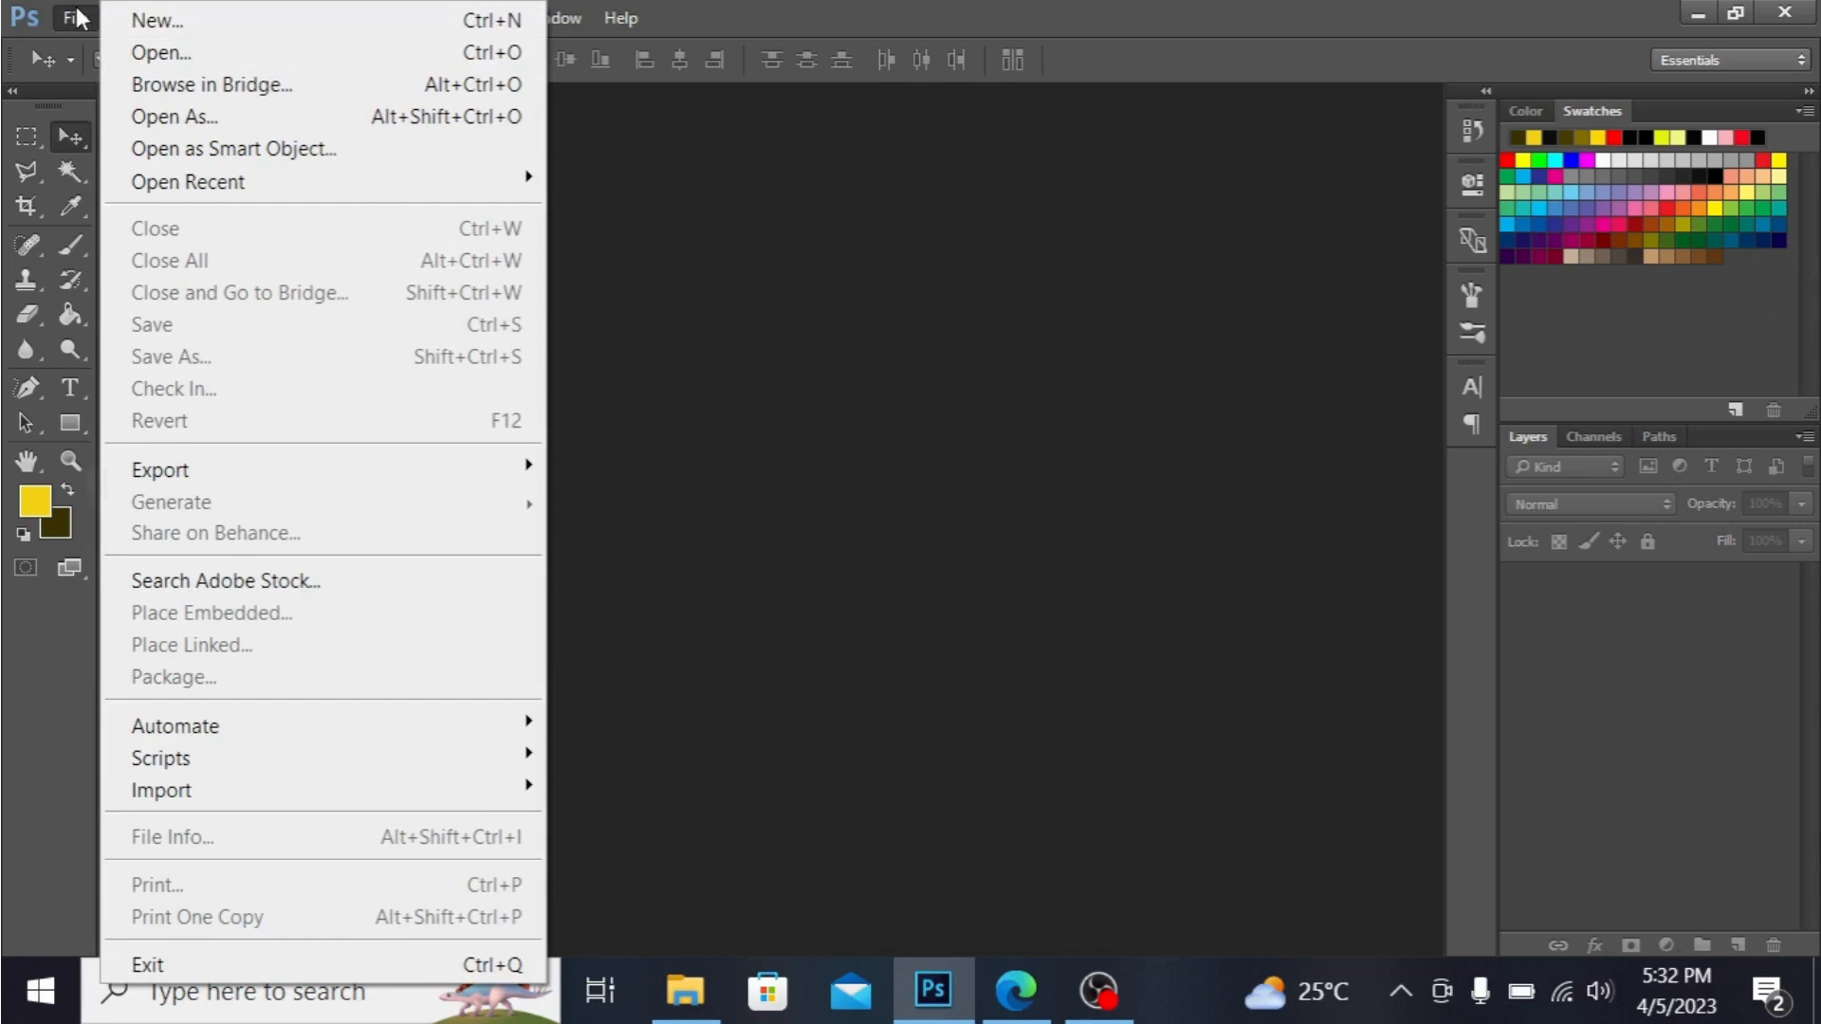
left_click(152, 19)
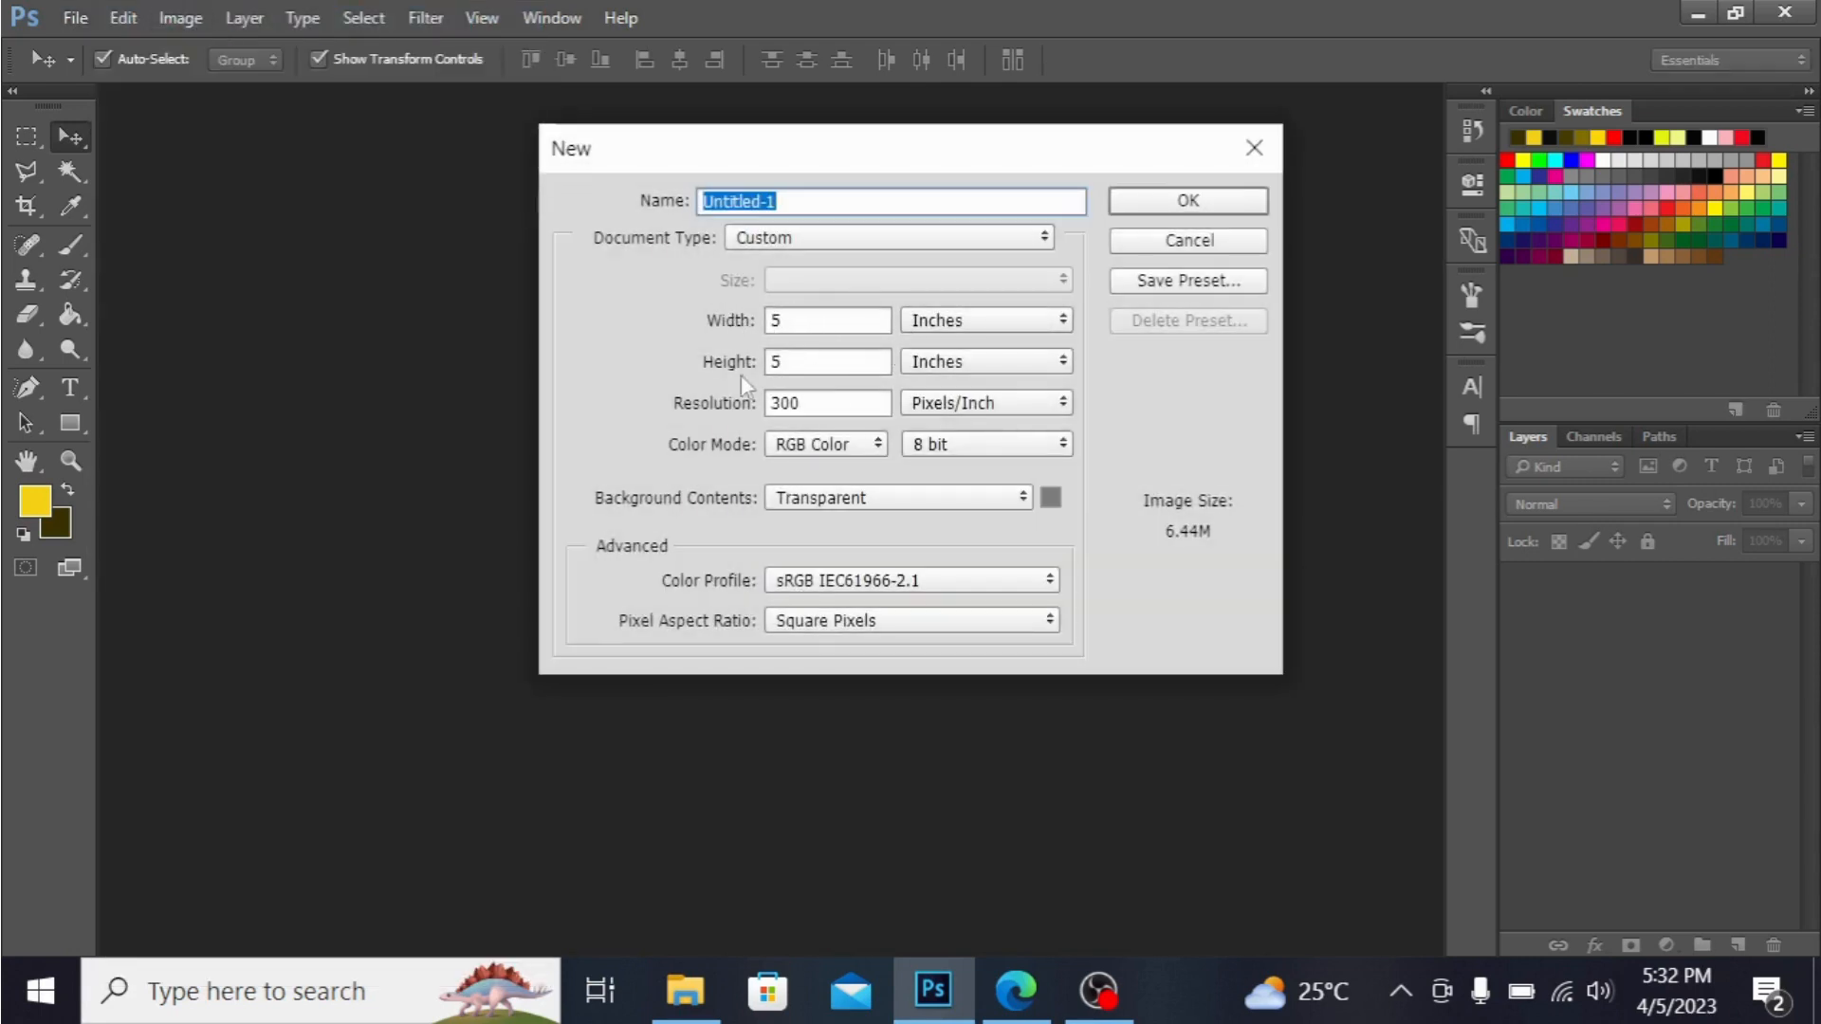
left_click(1217, 200)
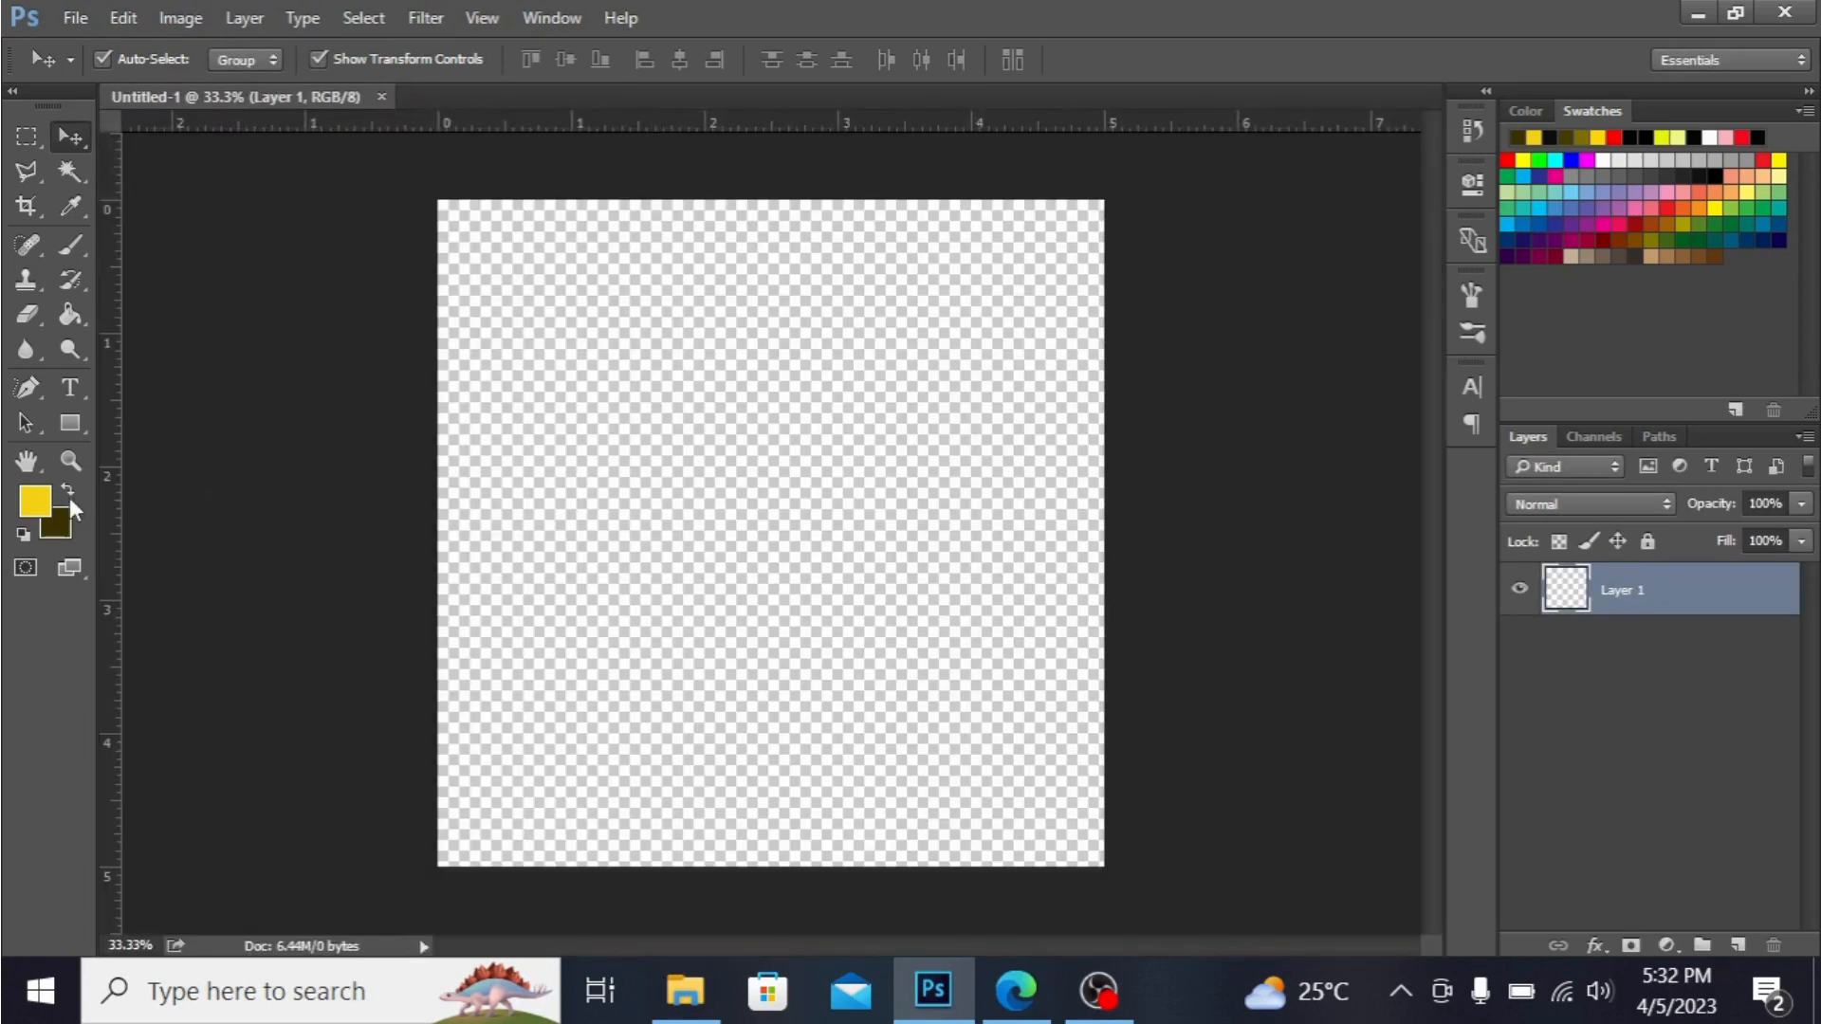
Set the foreground color to yellow f7d51a and the background color to dark brown 383001.
left_click(35, 503)
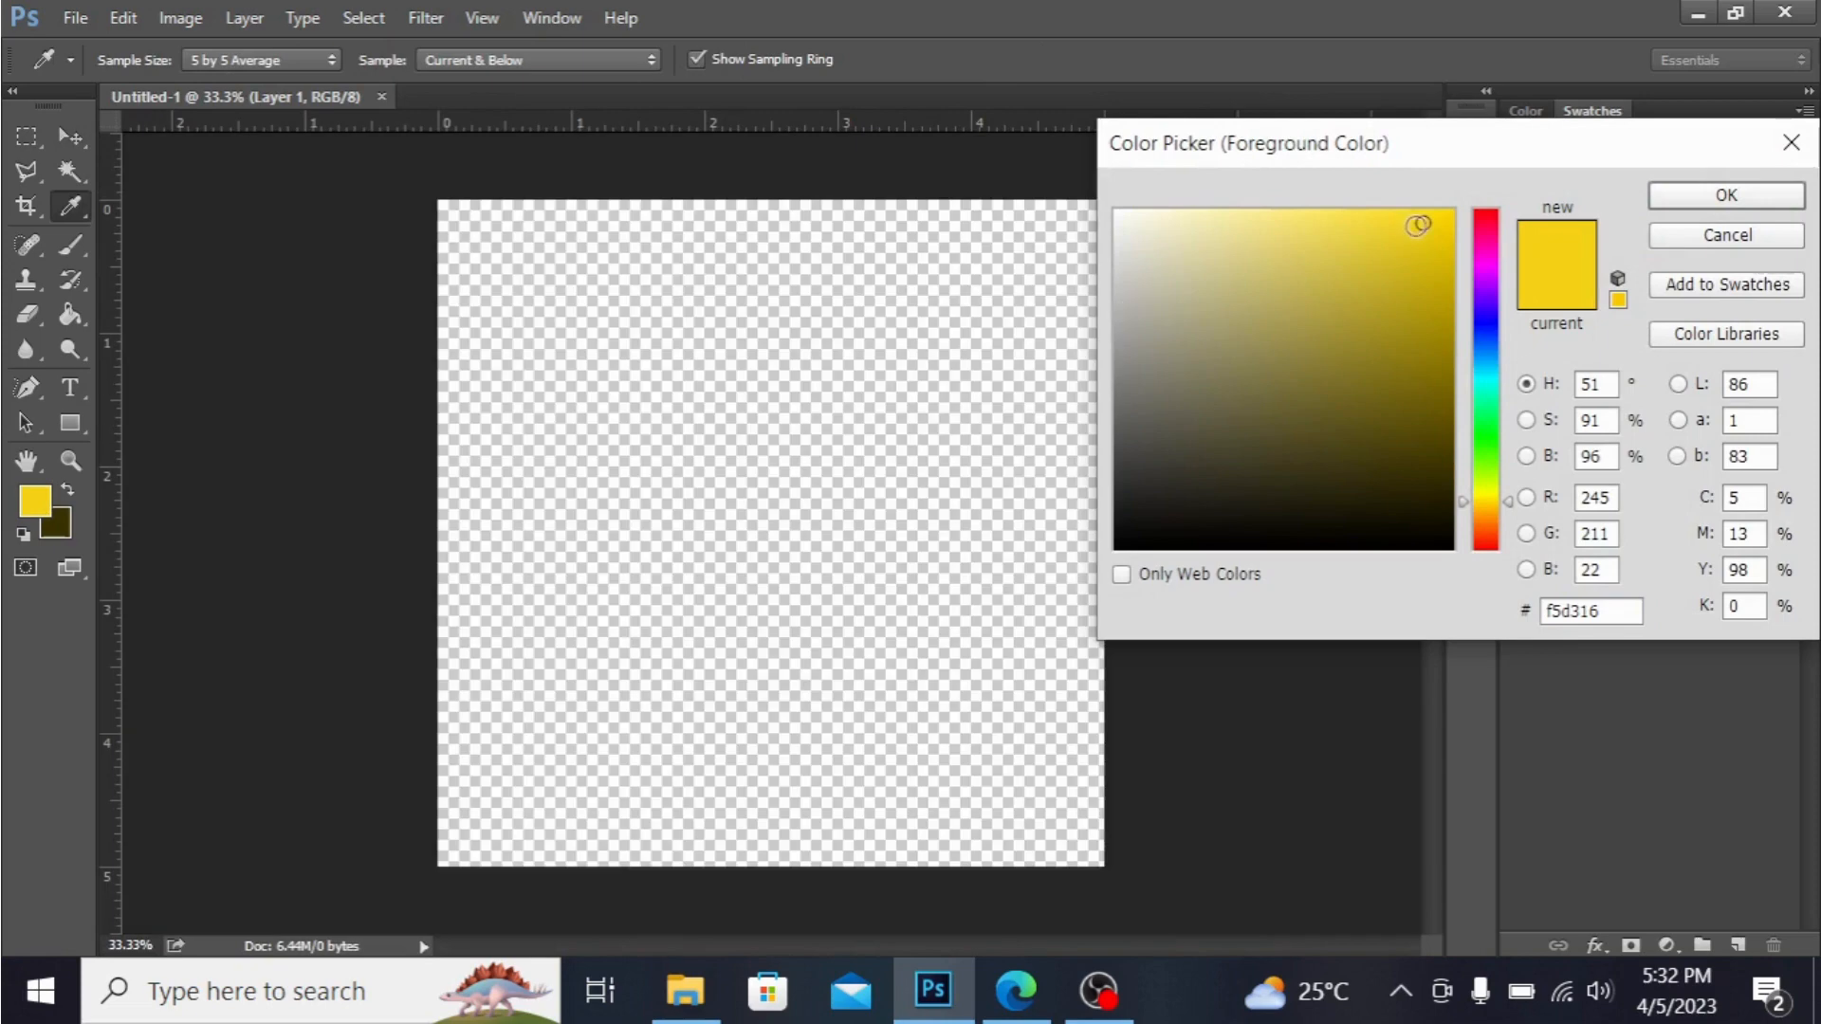
left_click(1418, 221)
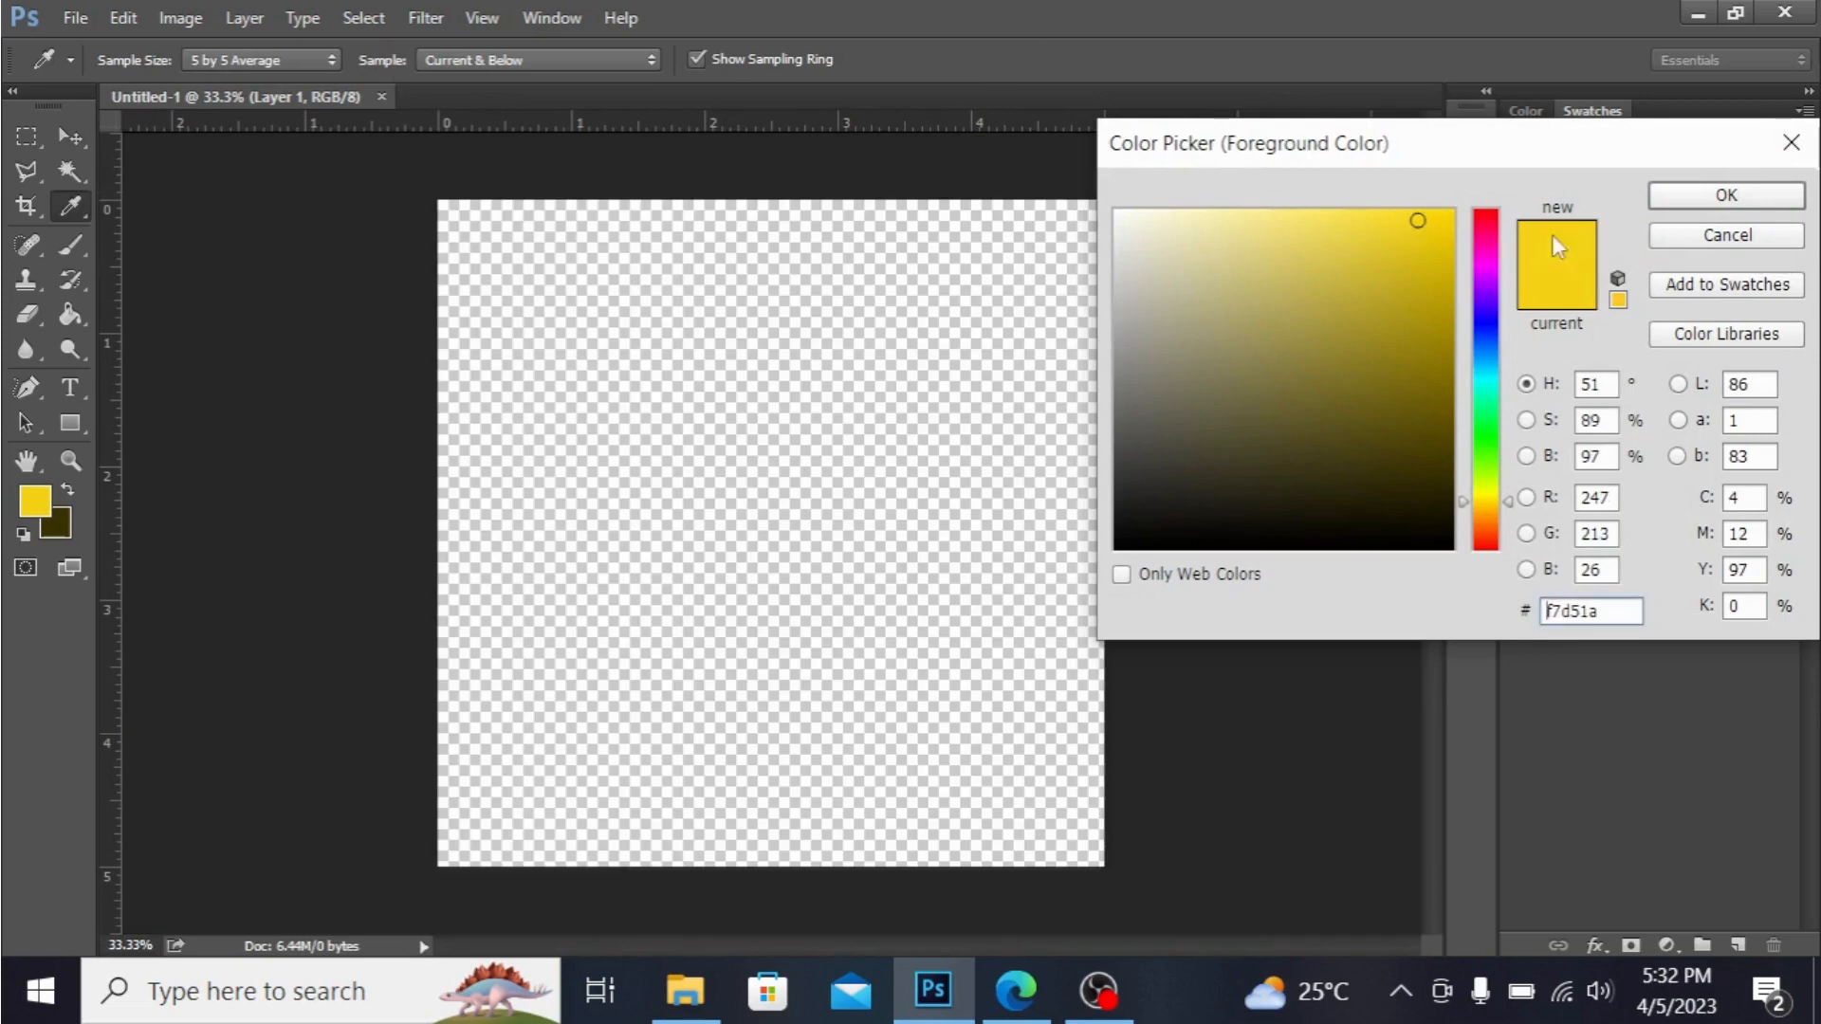
left_click(1686, 197)
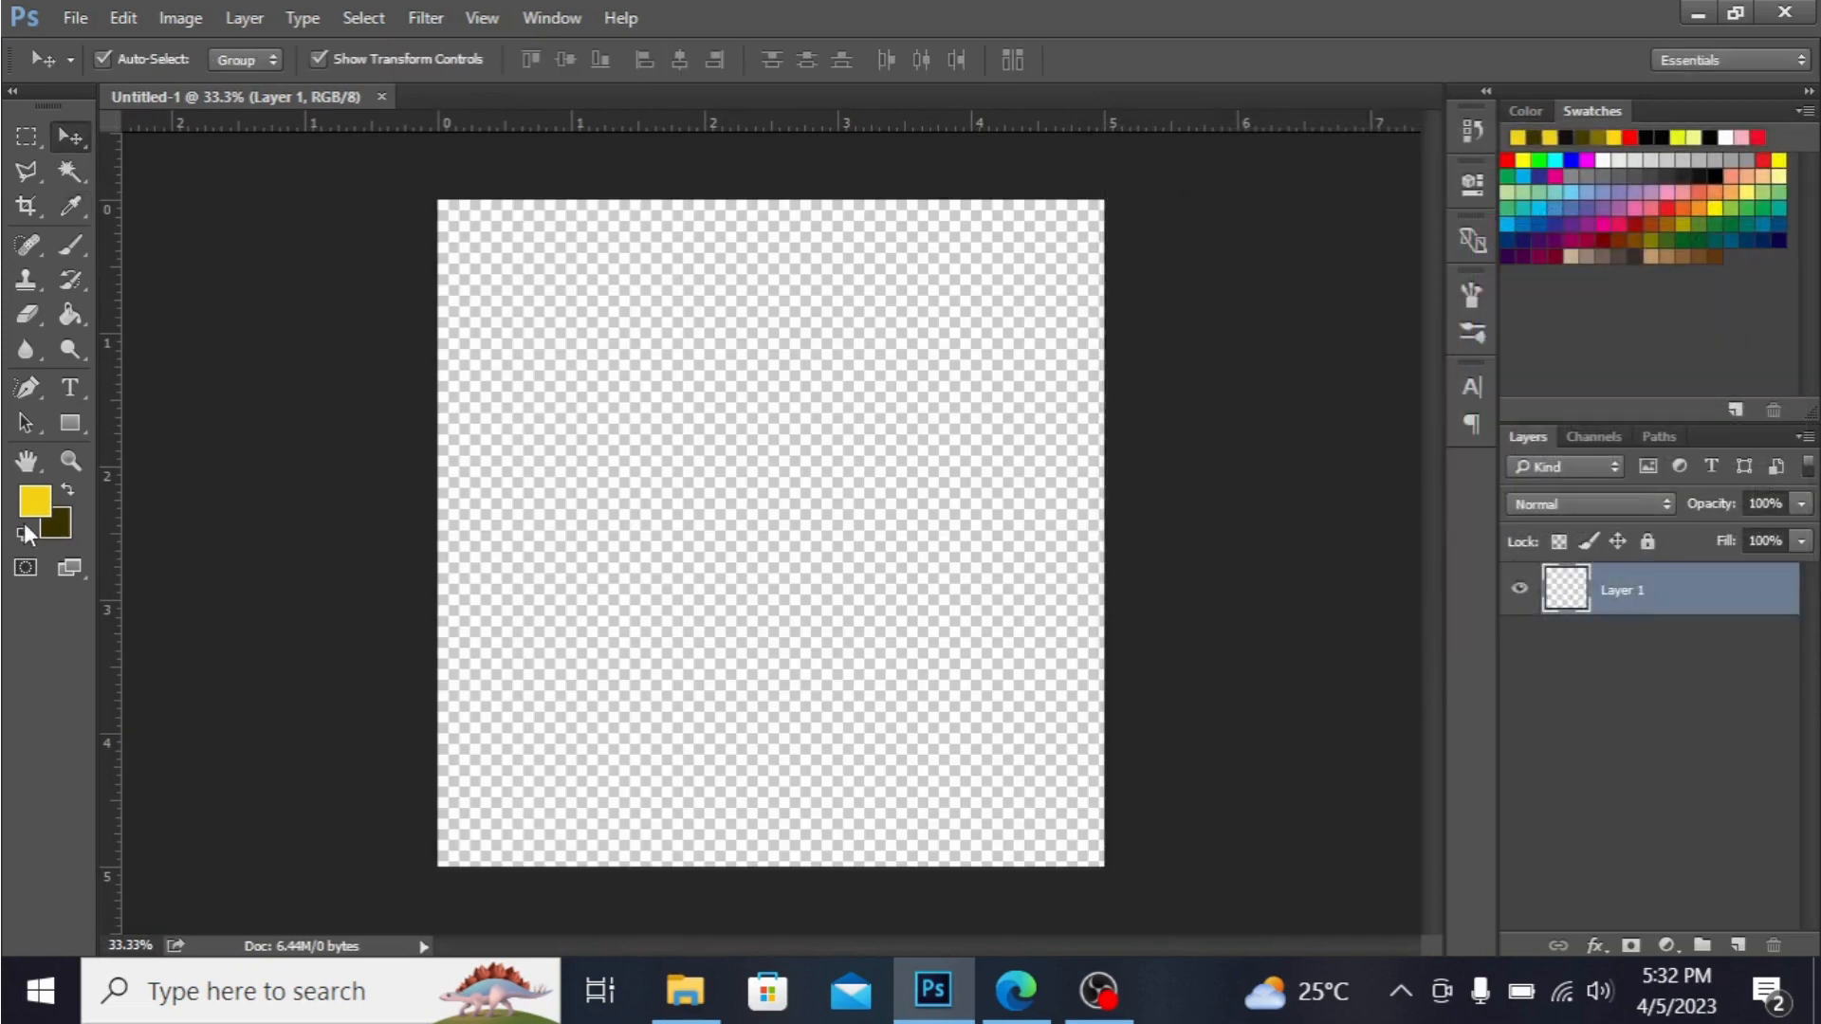
left_click(55, 525)
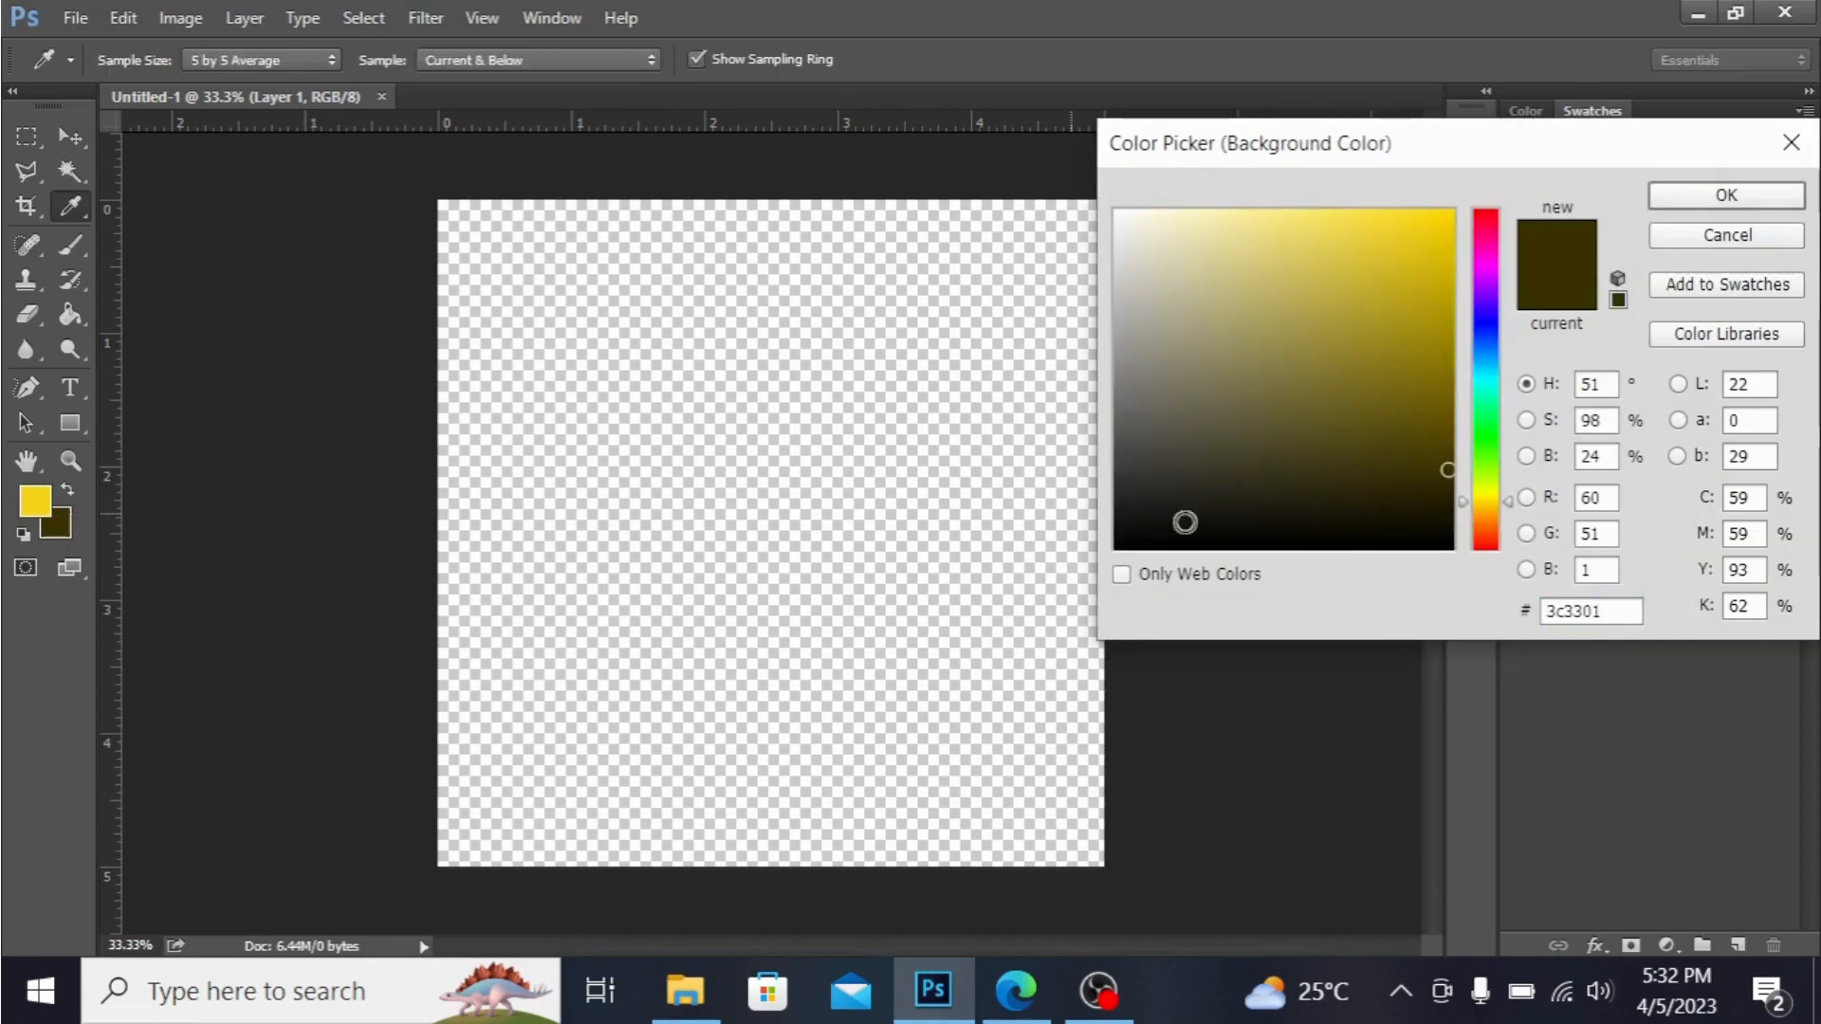
left_click(1448, 475)
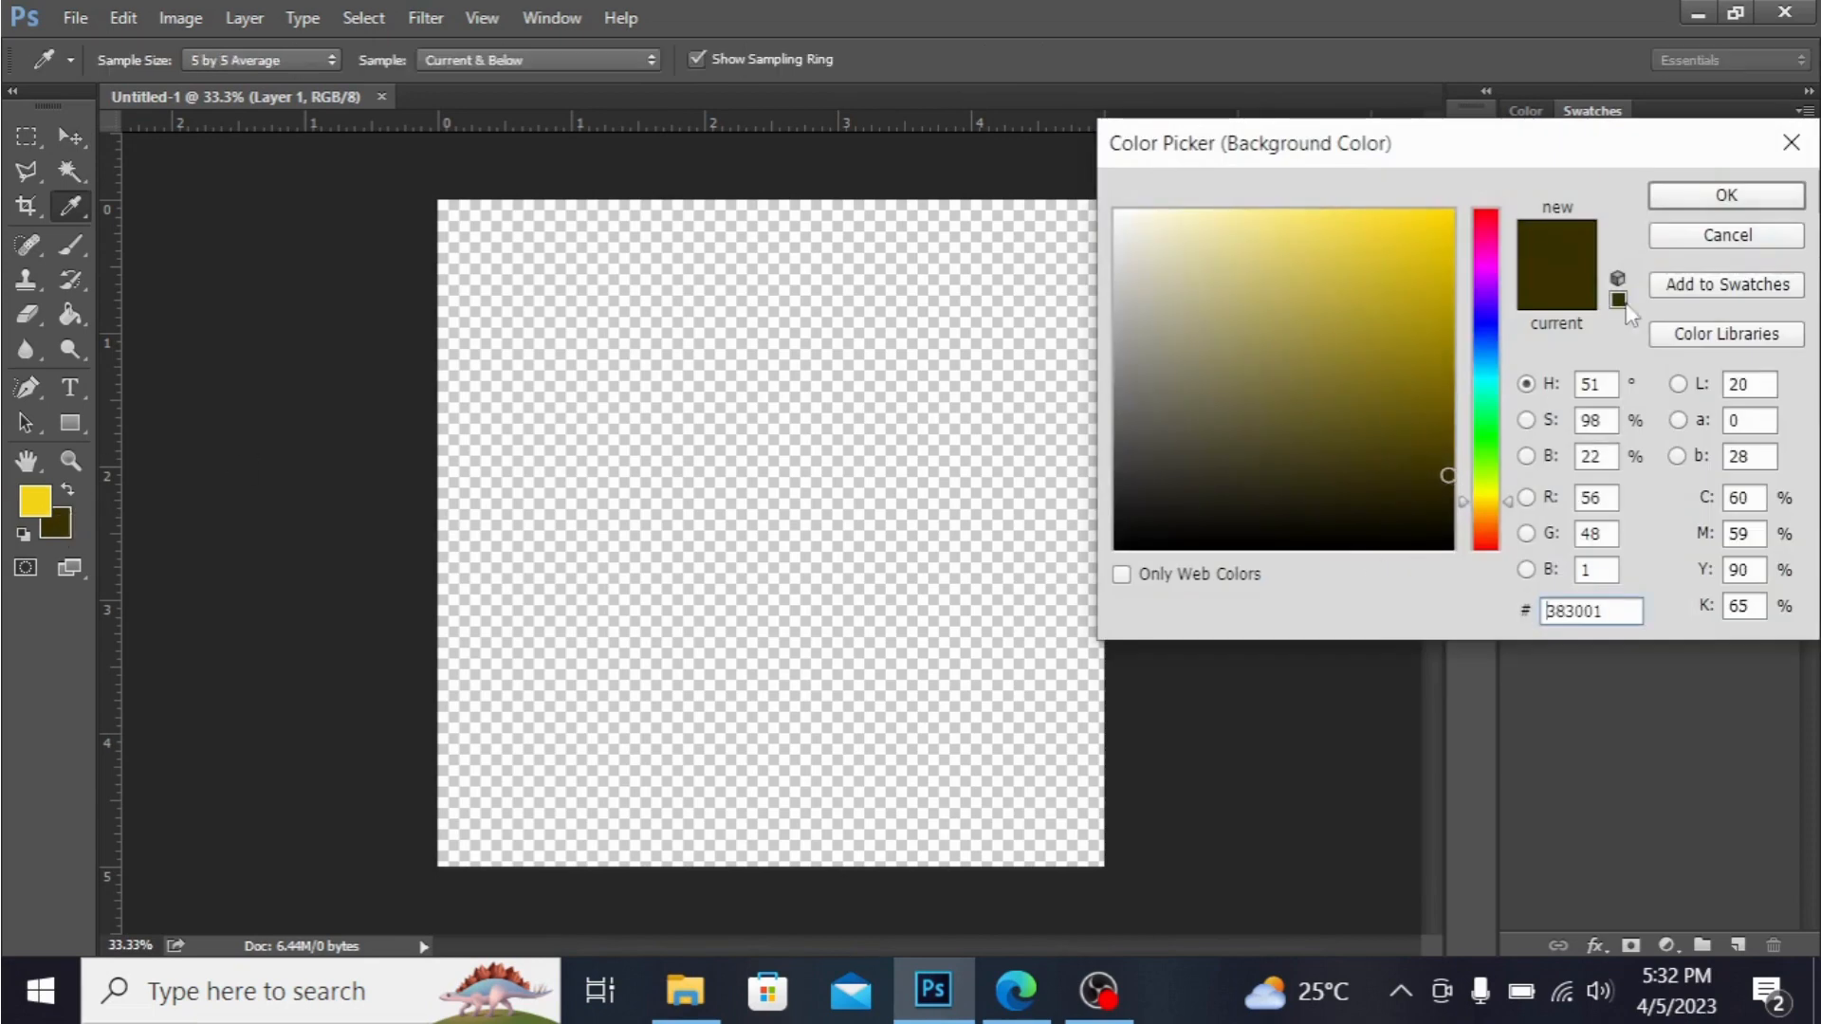
left_click(1712, 196)
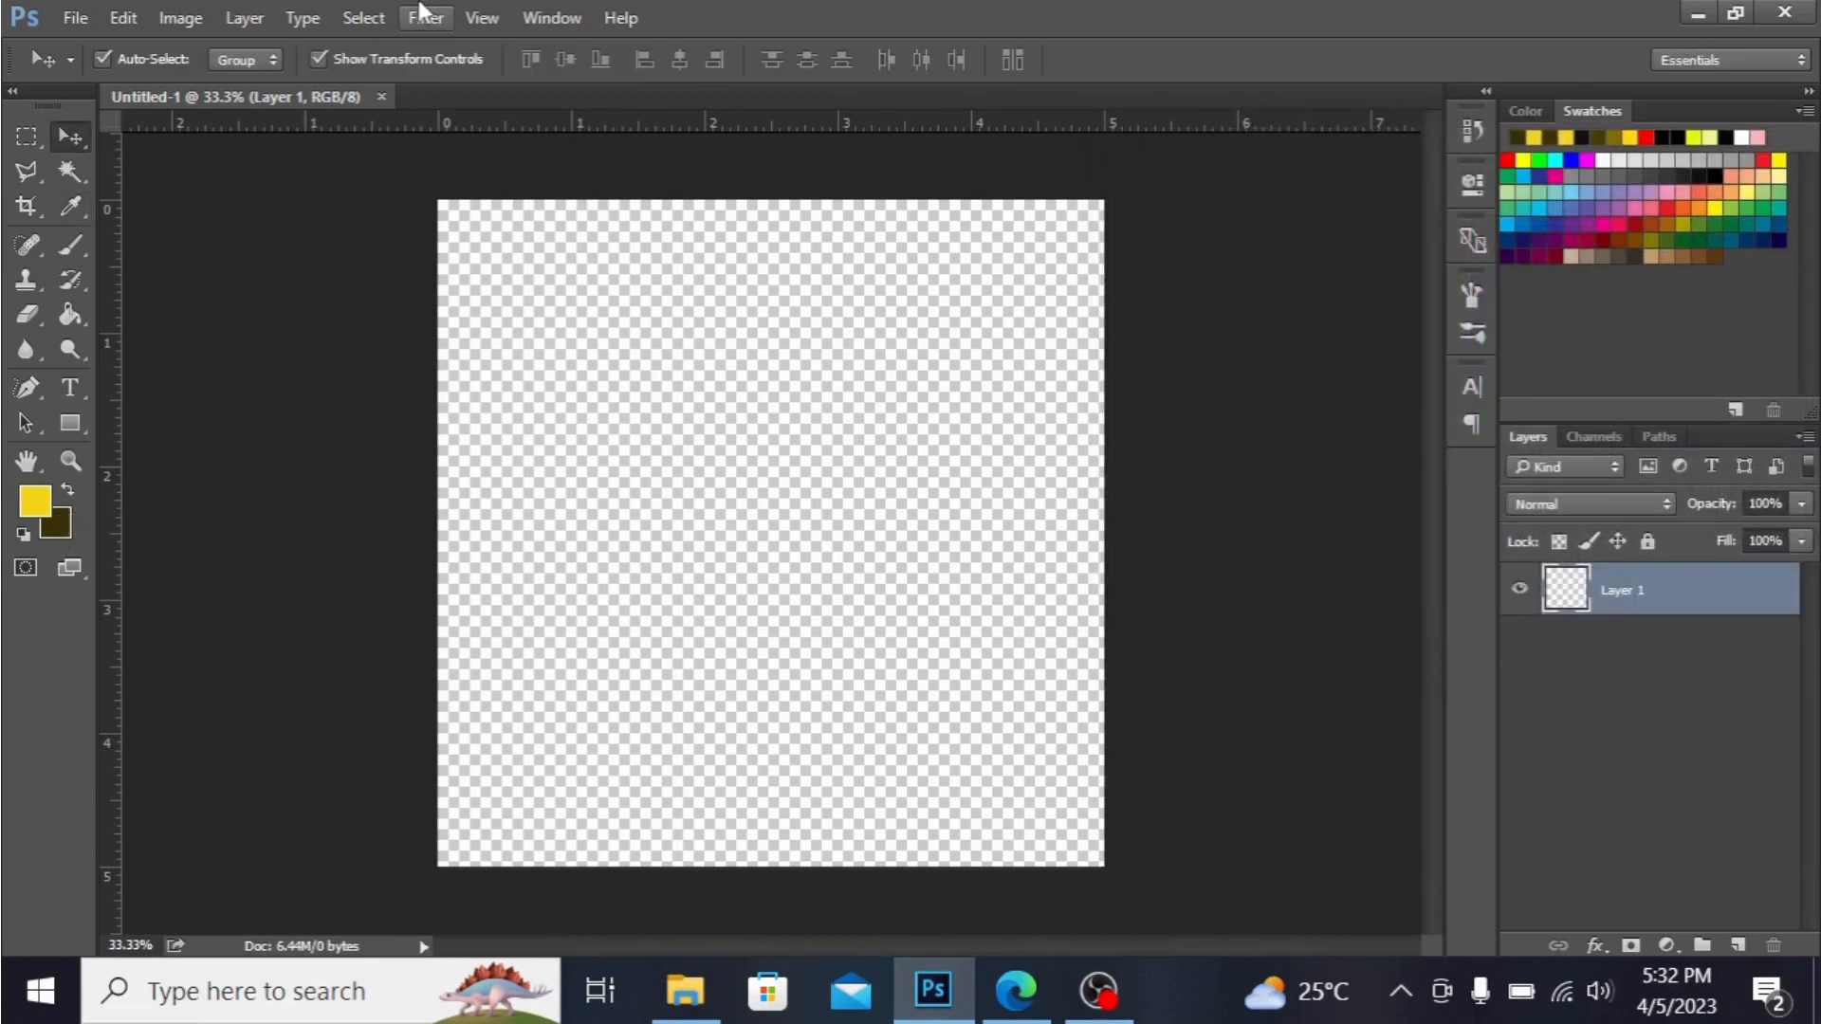
Fill Layer 1 with a yellow and brown texture using the Clouds render filter.
left_click(423, 13)
mouse_move(592, 474)
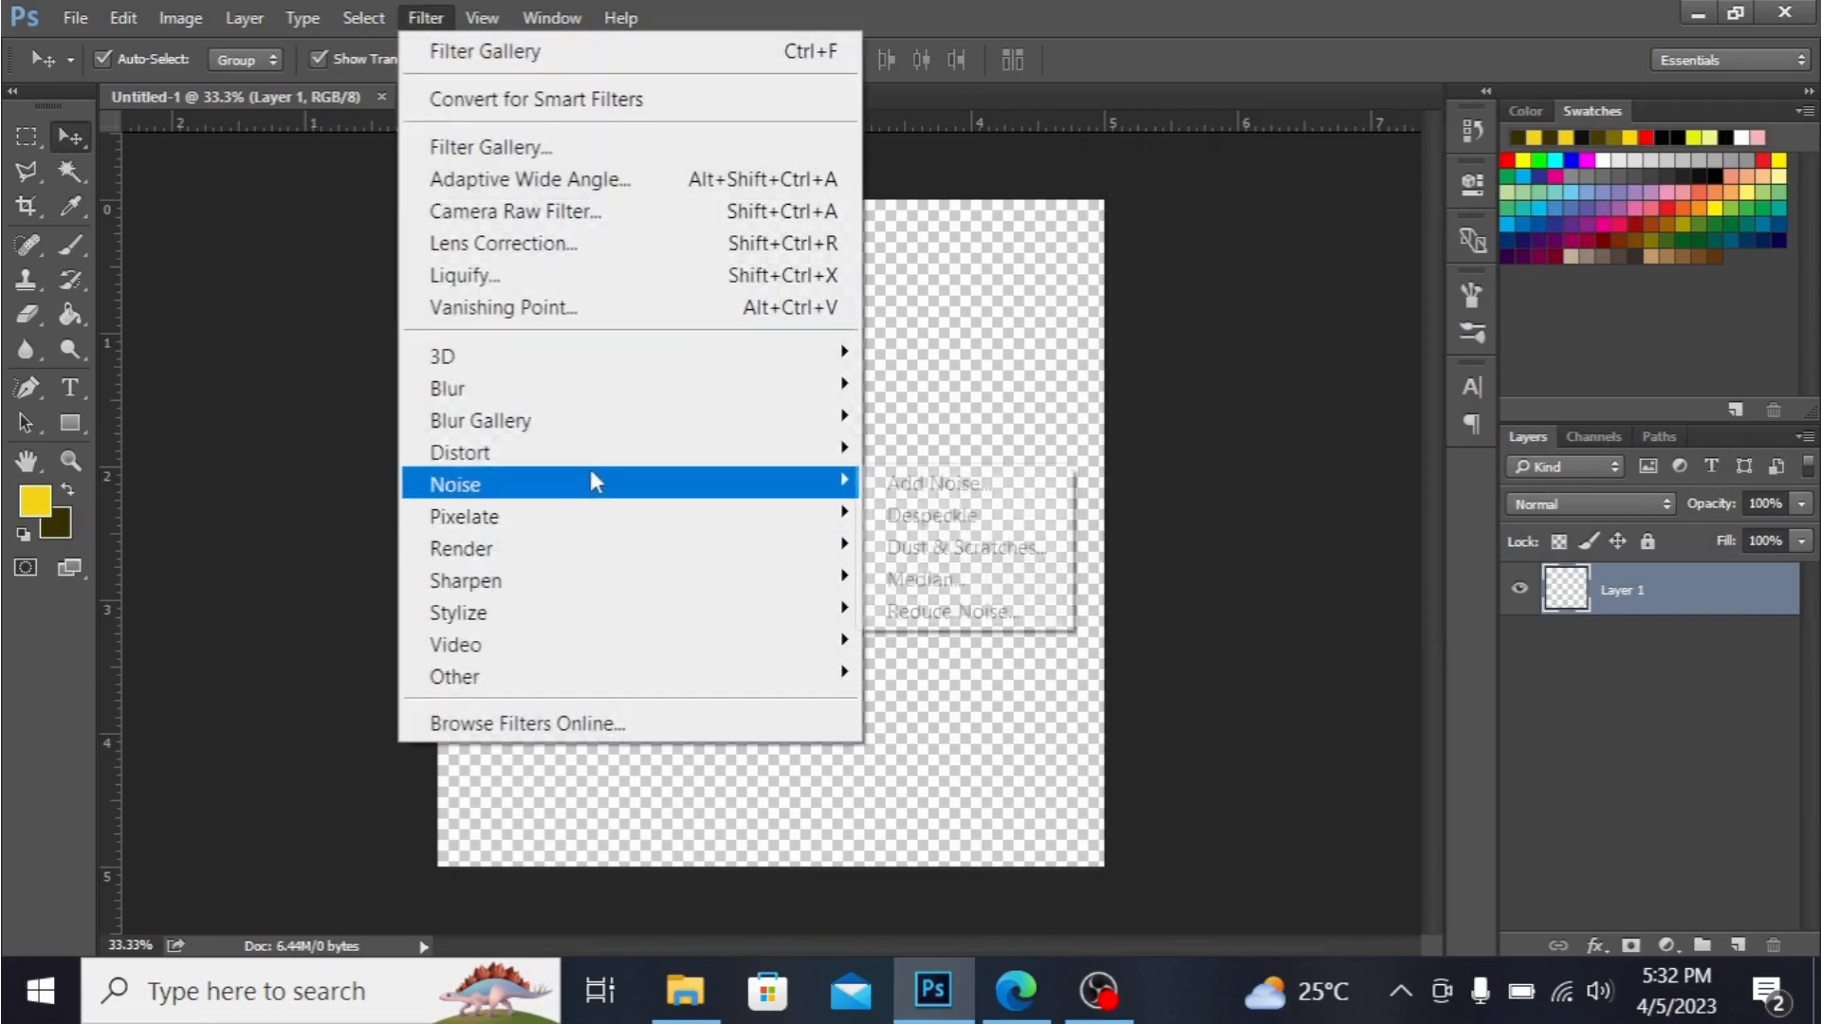
mouse_move(554, 562)
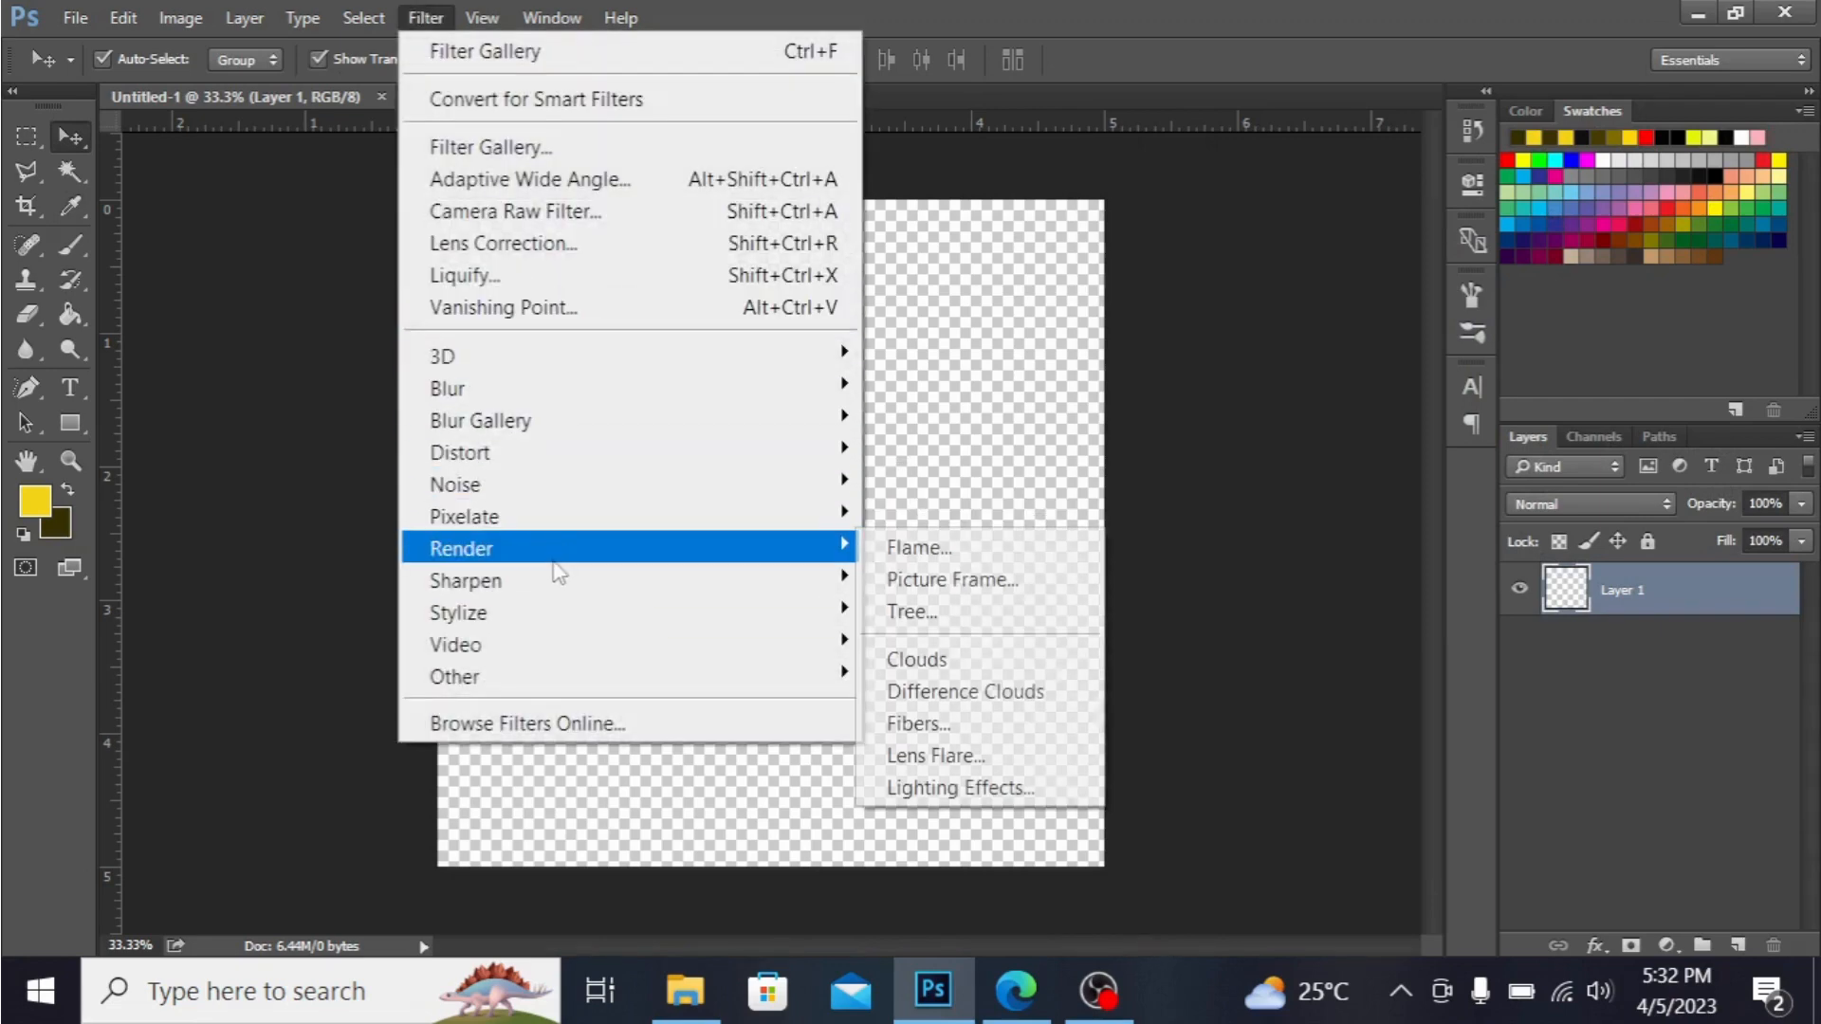
left_click(946, 664)
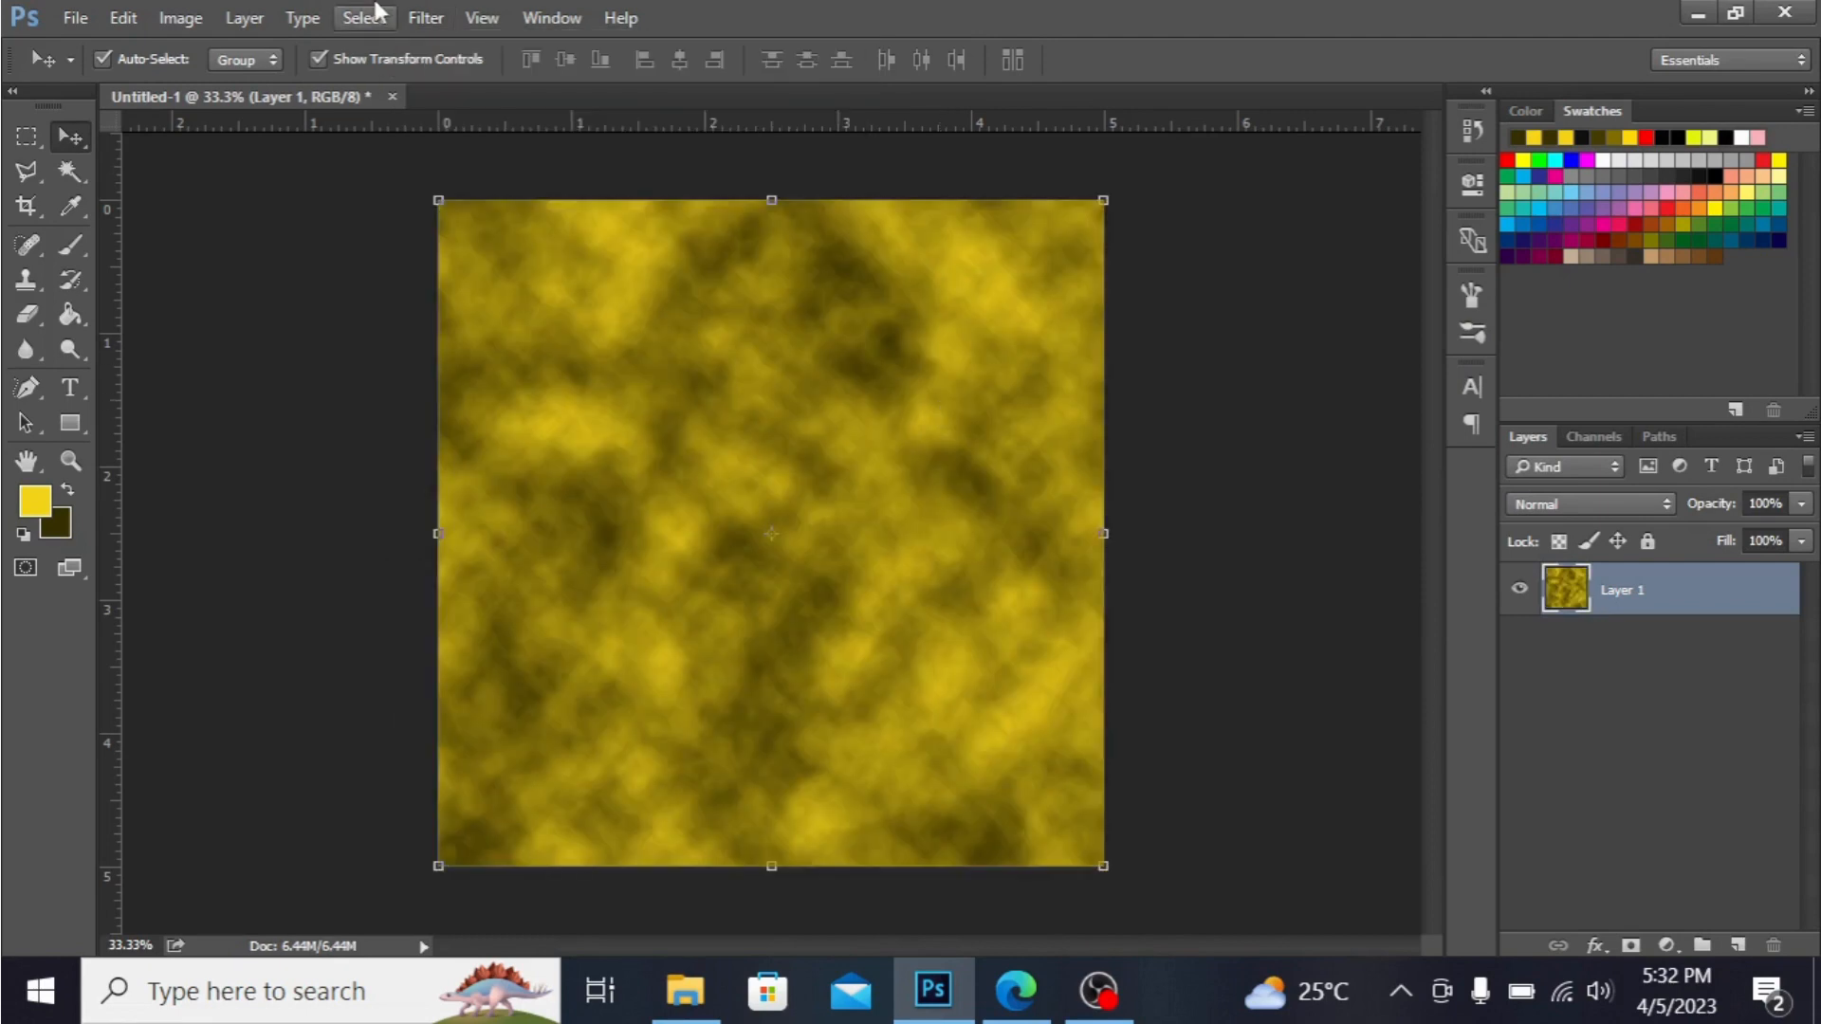
Apply the Add Noise filter to Layer 1 with an amount of 5.29% and Uniform distribution.
left_click(424, 20)
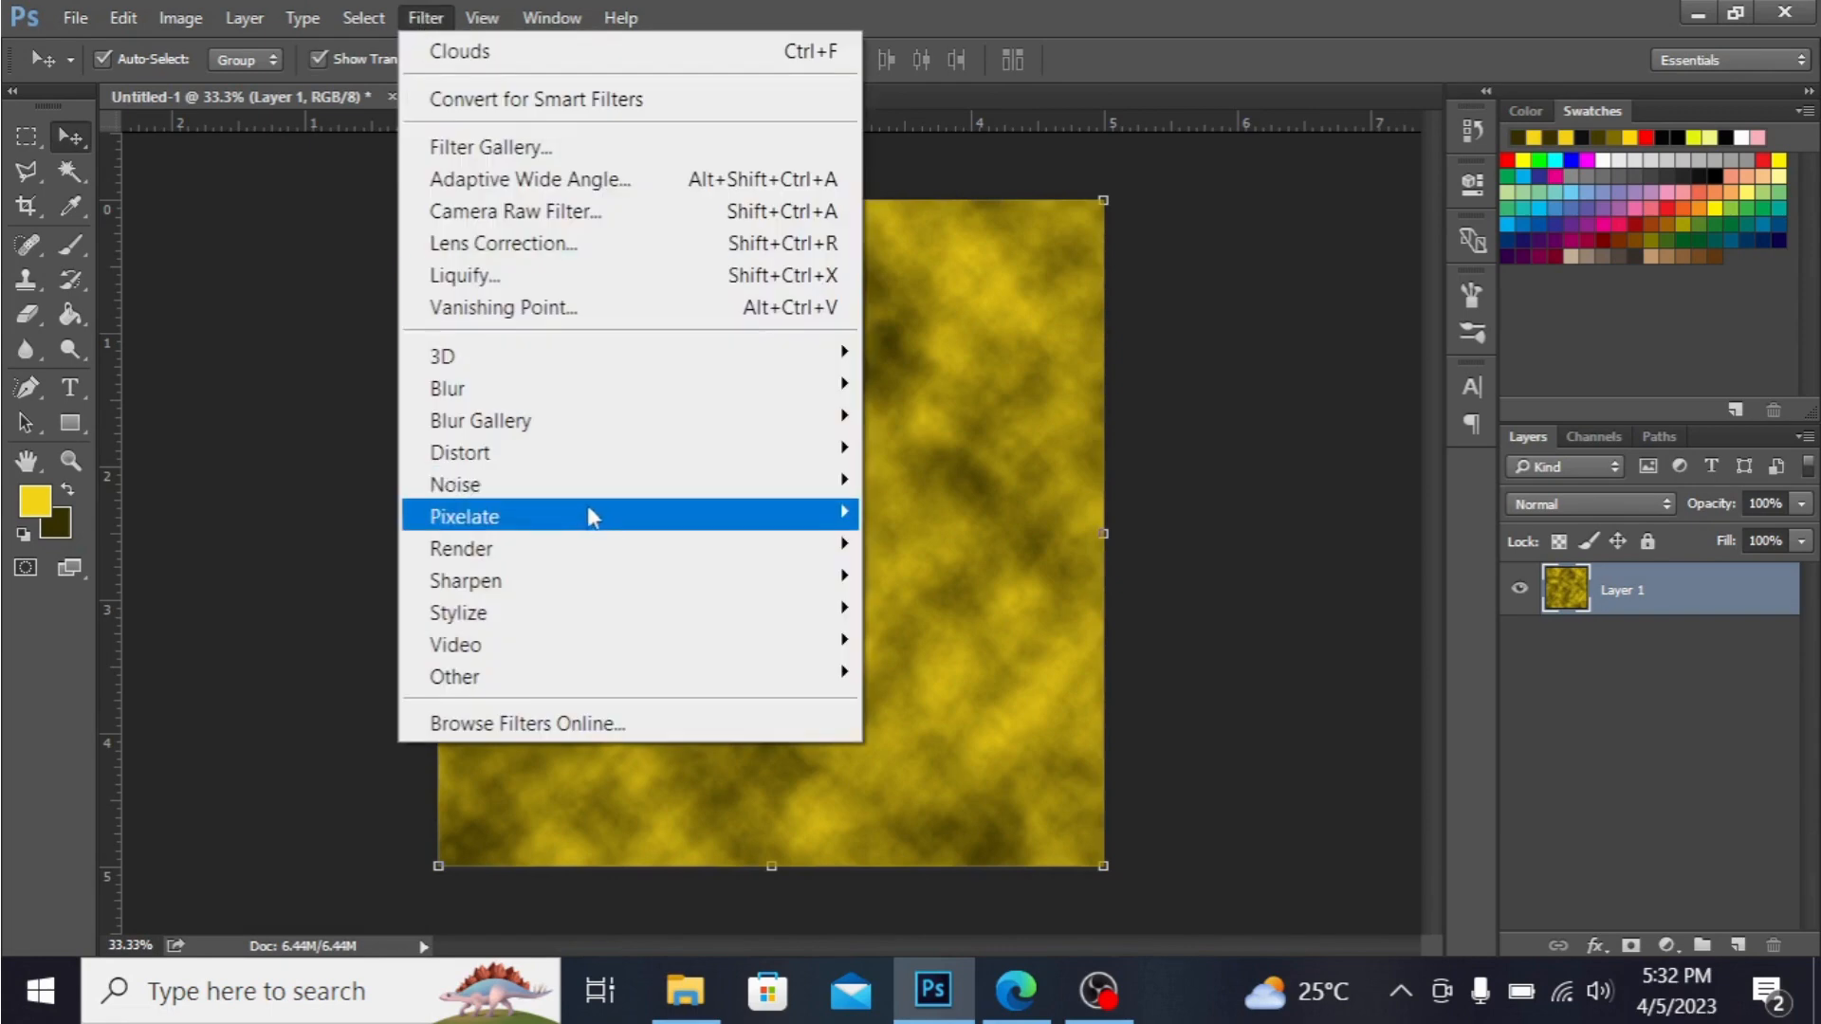
mouse_move(599, 488)
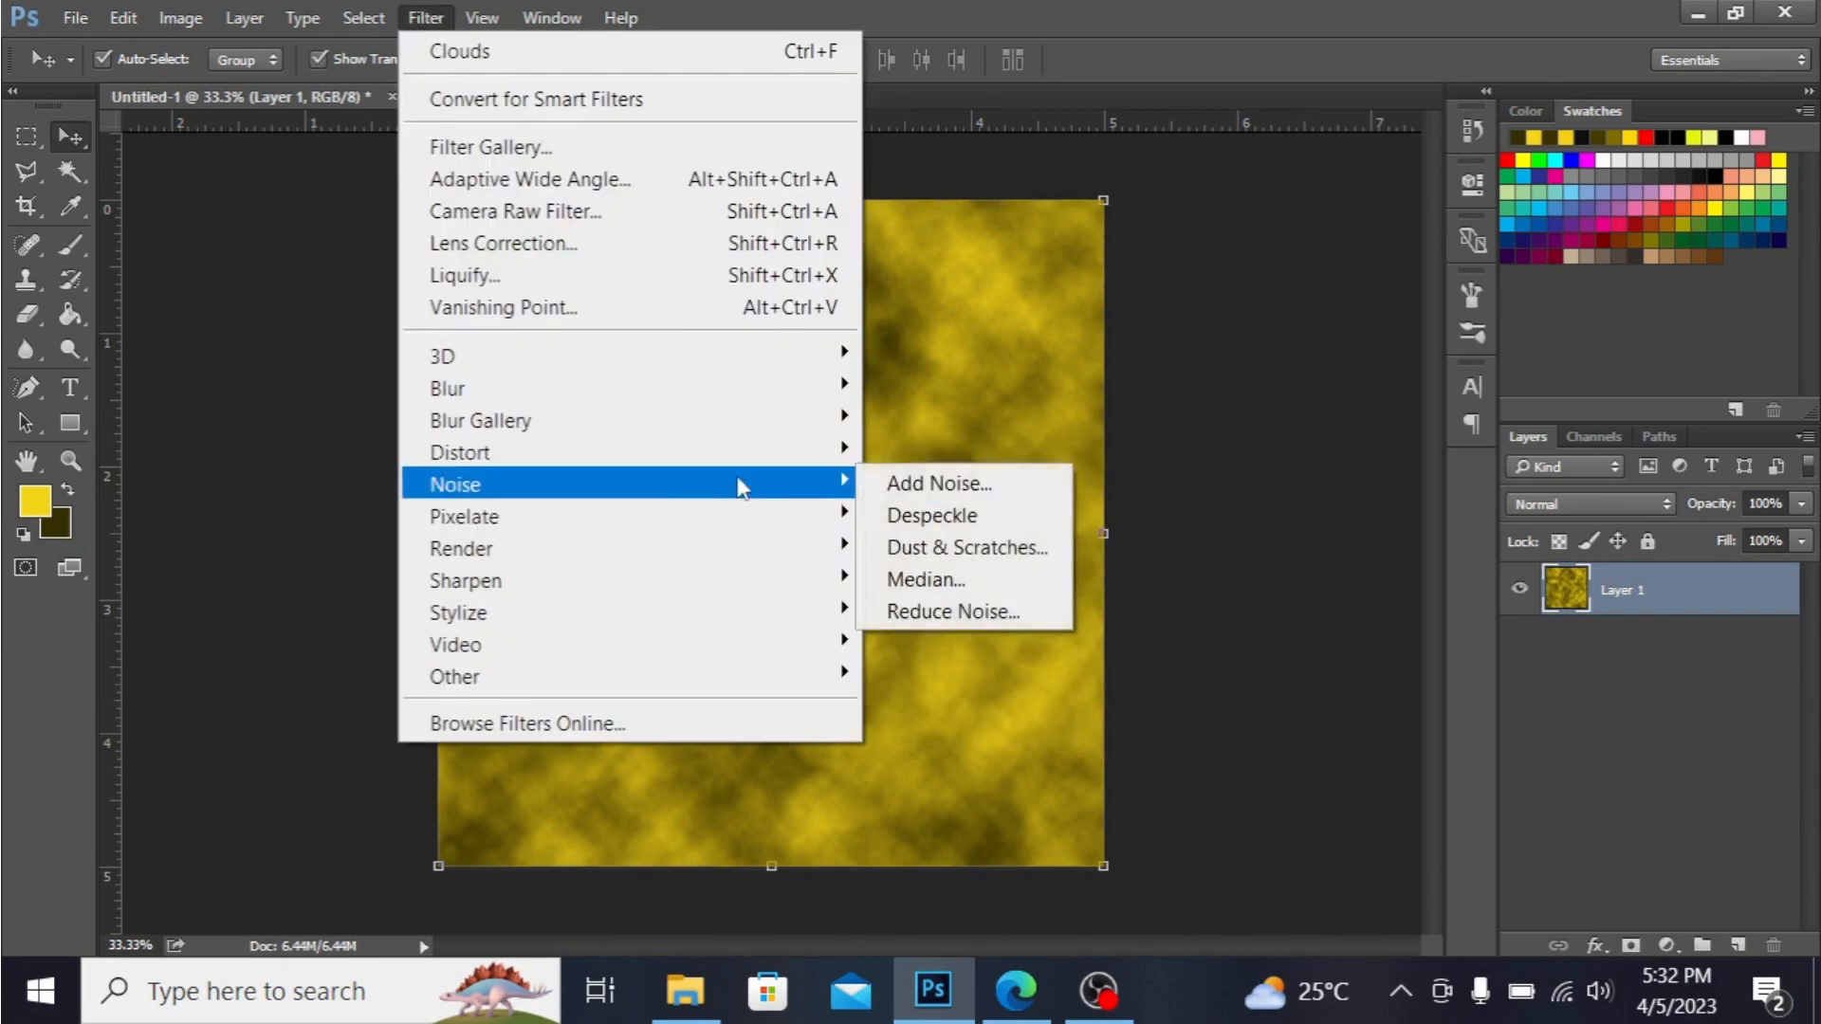
left_click(915, 486)
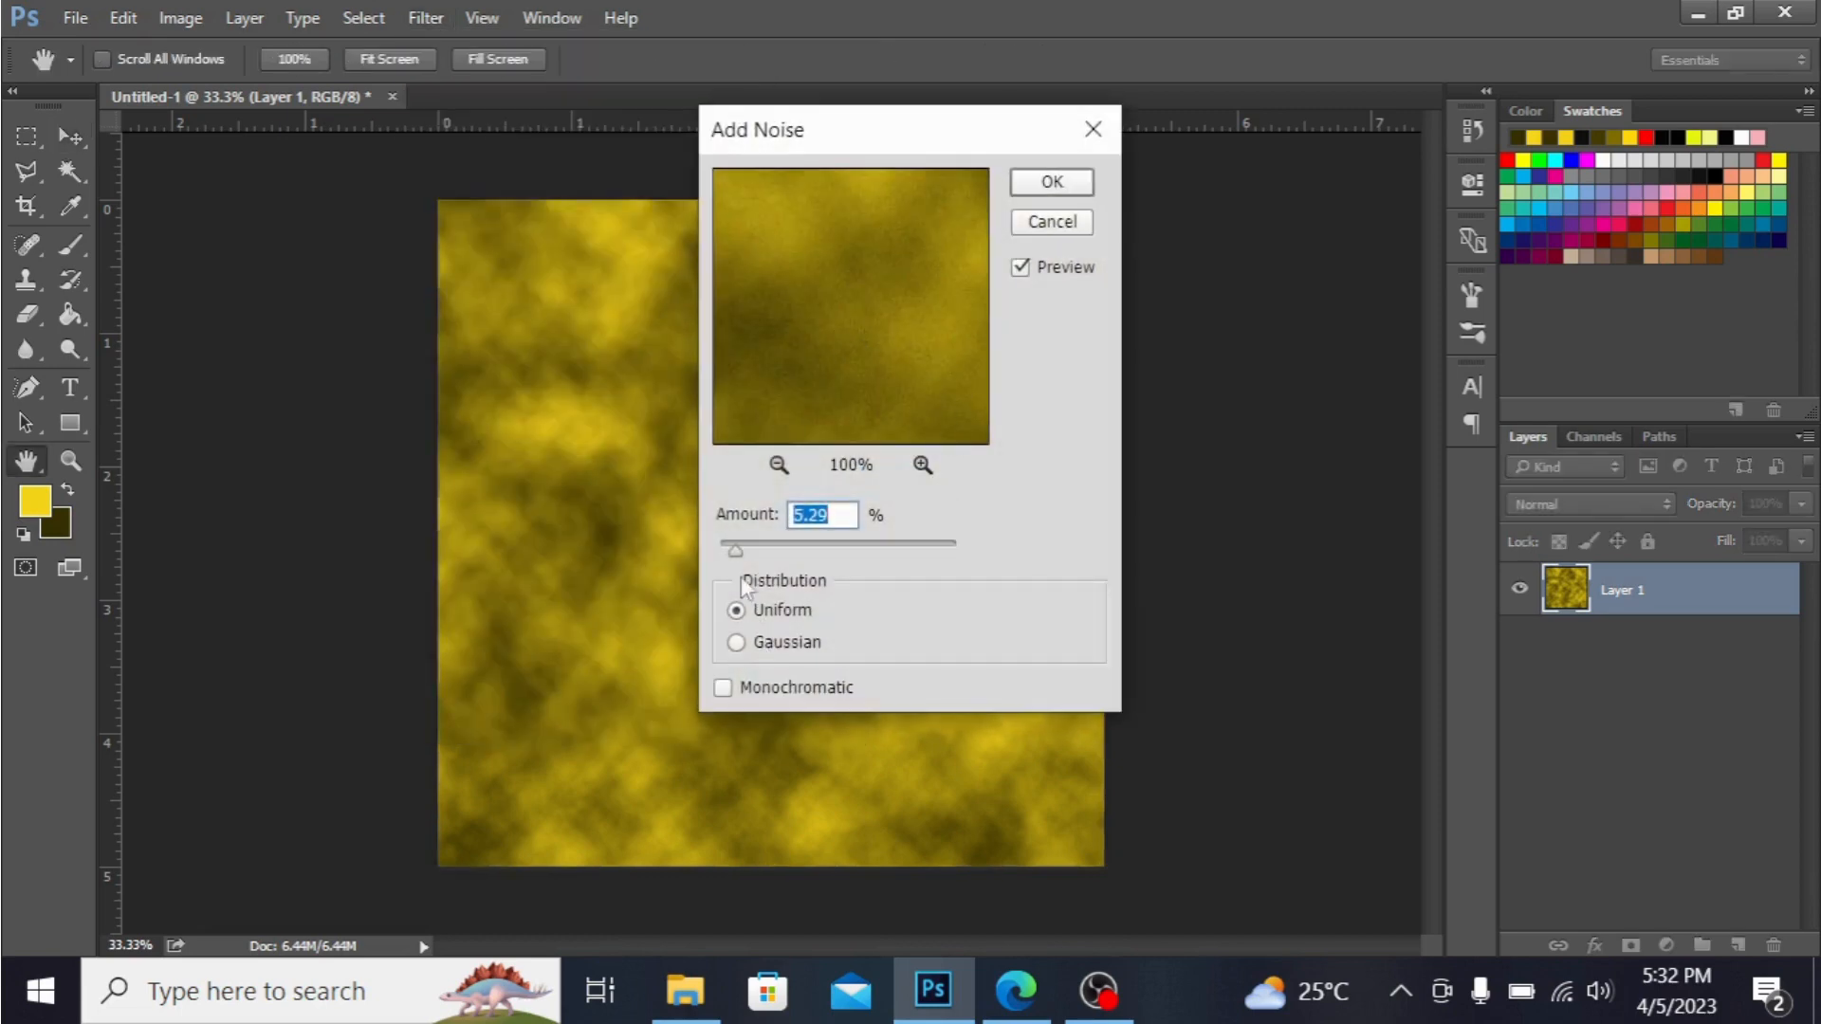
left_click(1056, 183)
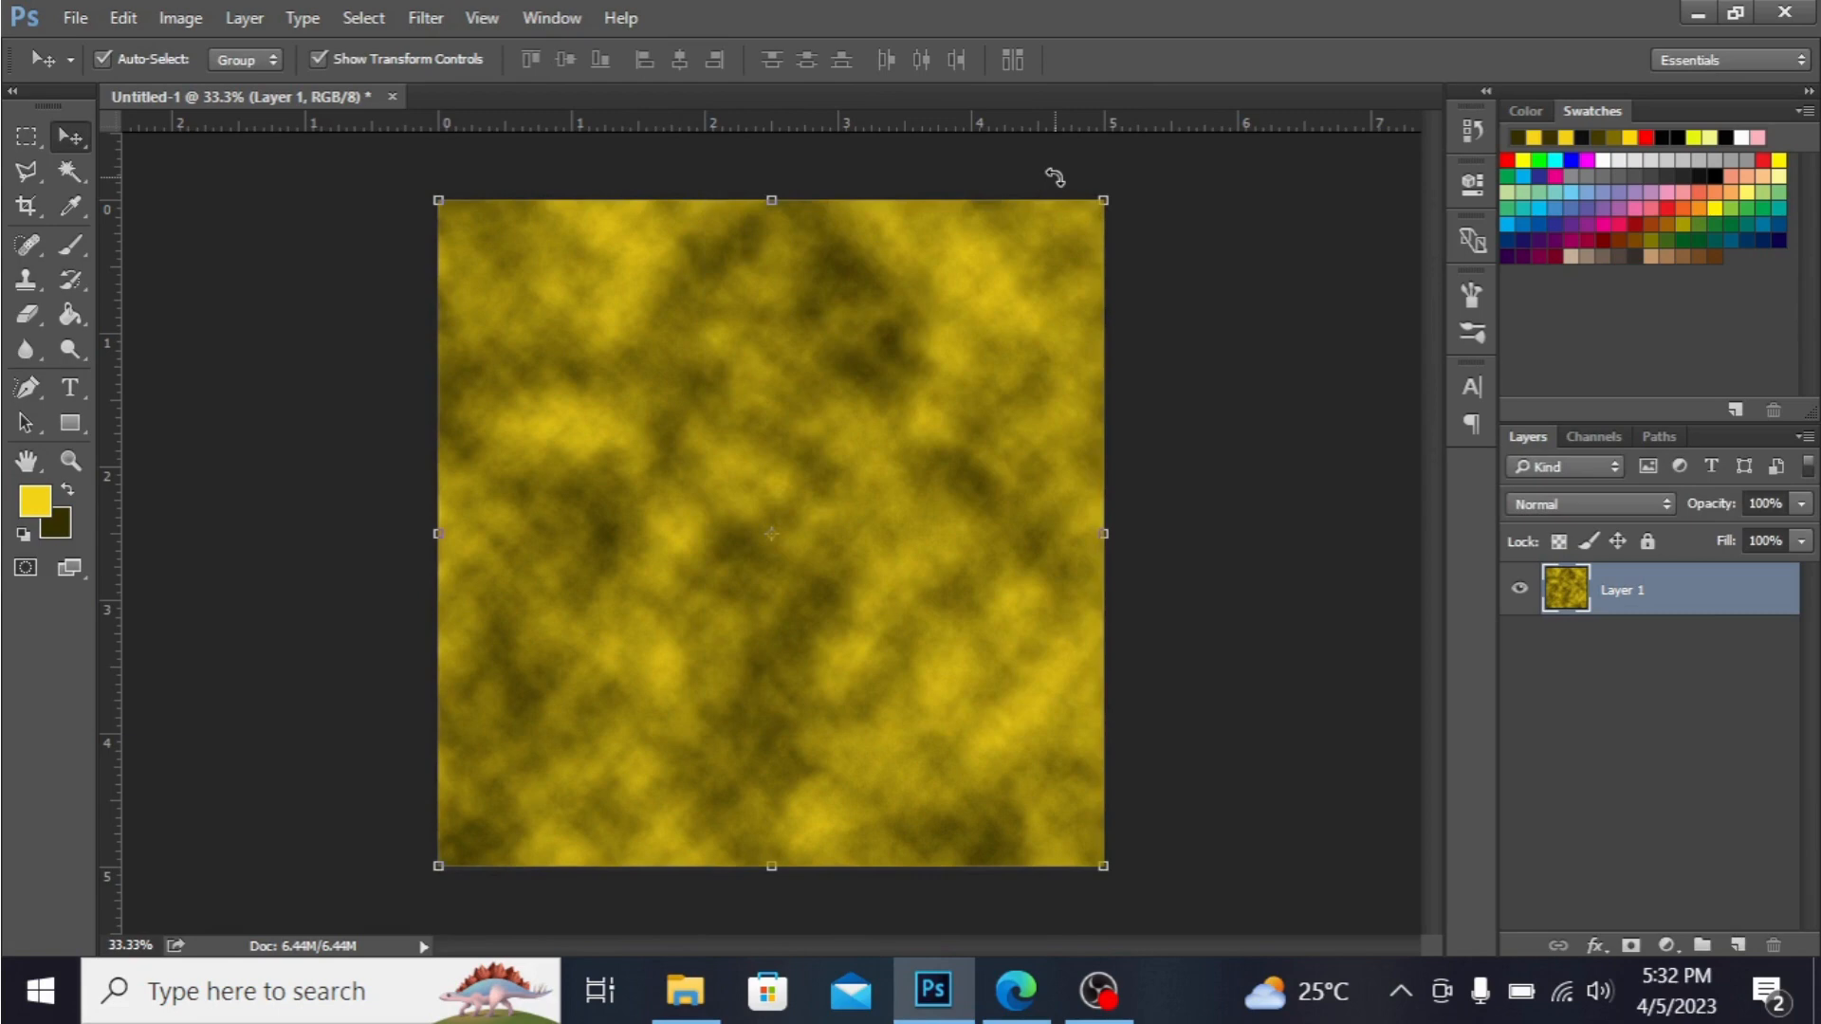
Apply the Filter Gallery's Glass distortion to Layer 1 with Distortion 20, Smoothness 4, Frosted texture and 100% scaling.
left_click(420, 16)
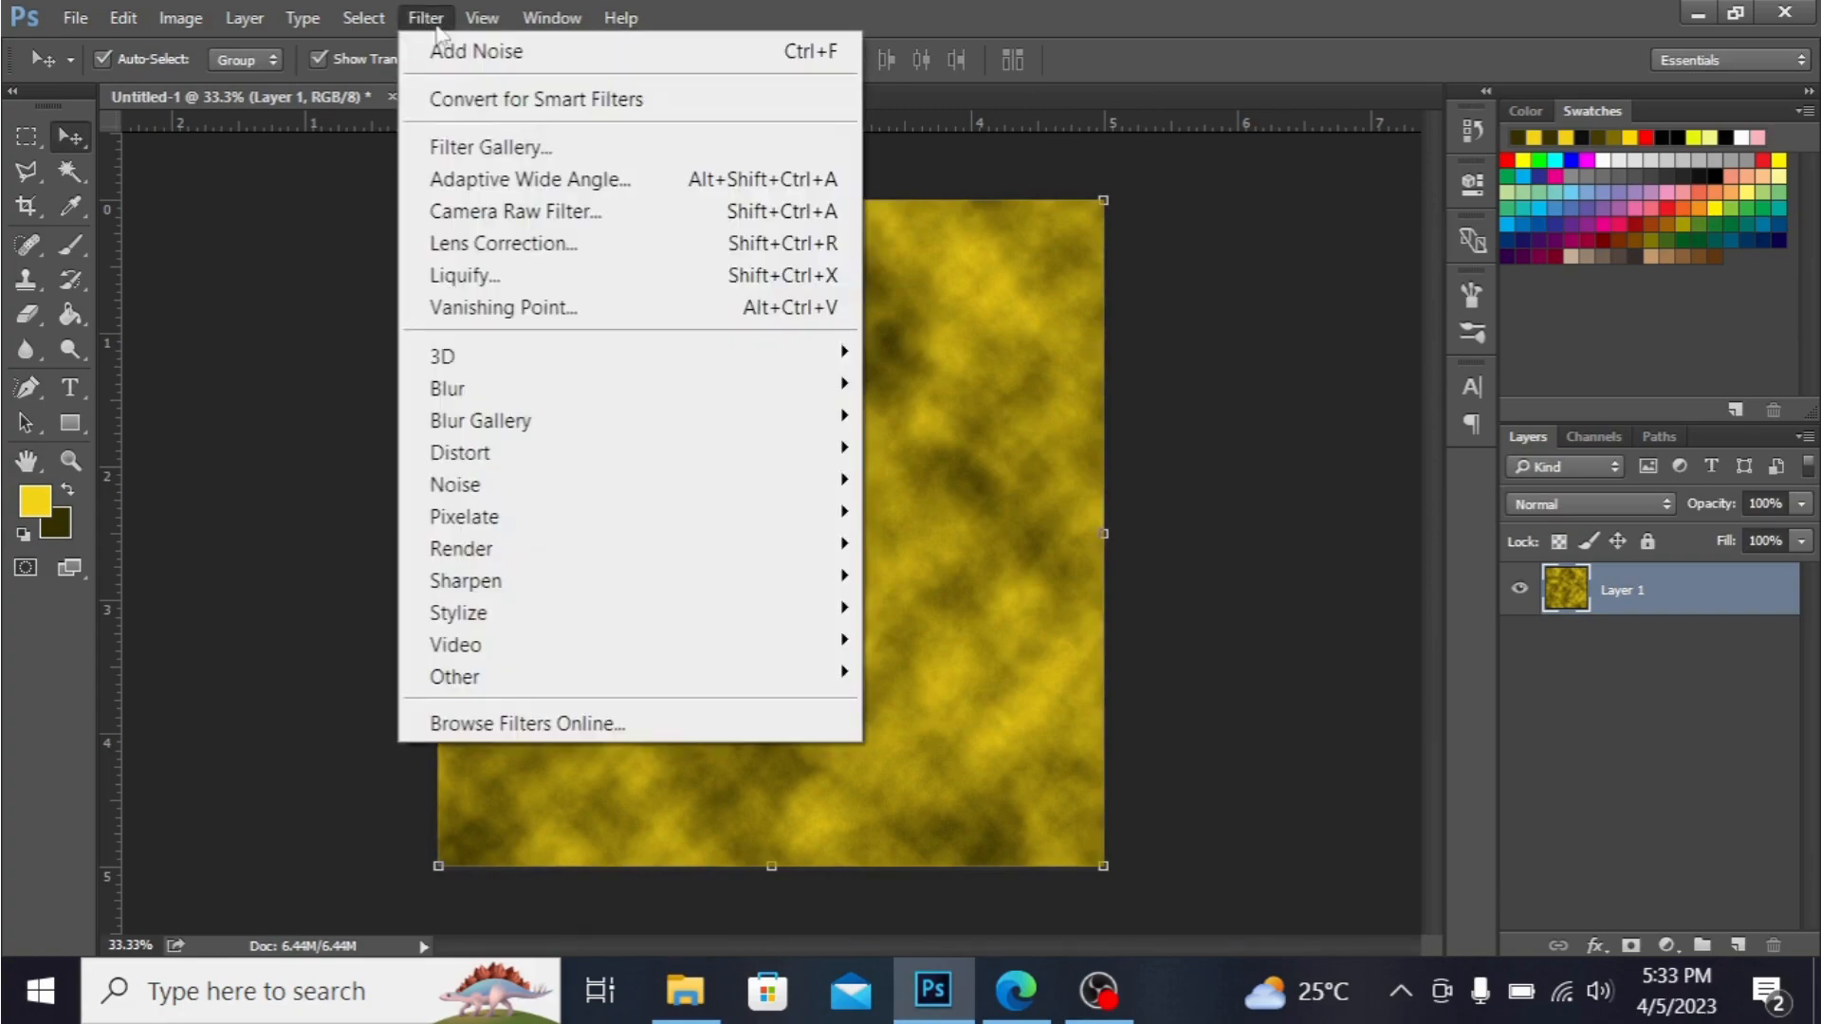
left_click(508, 149)
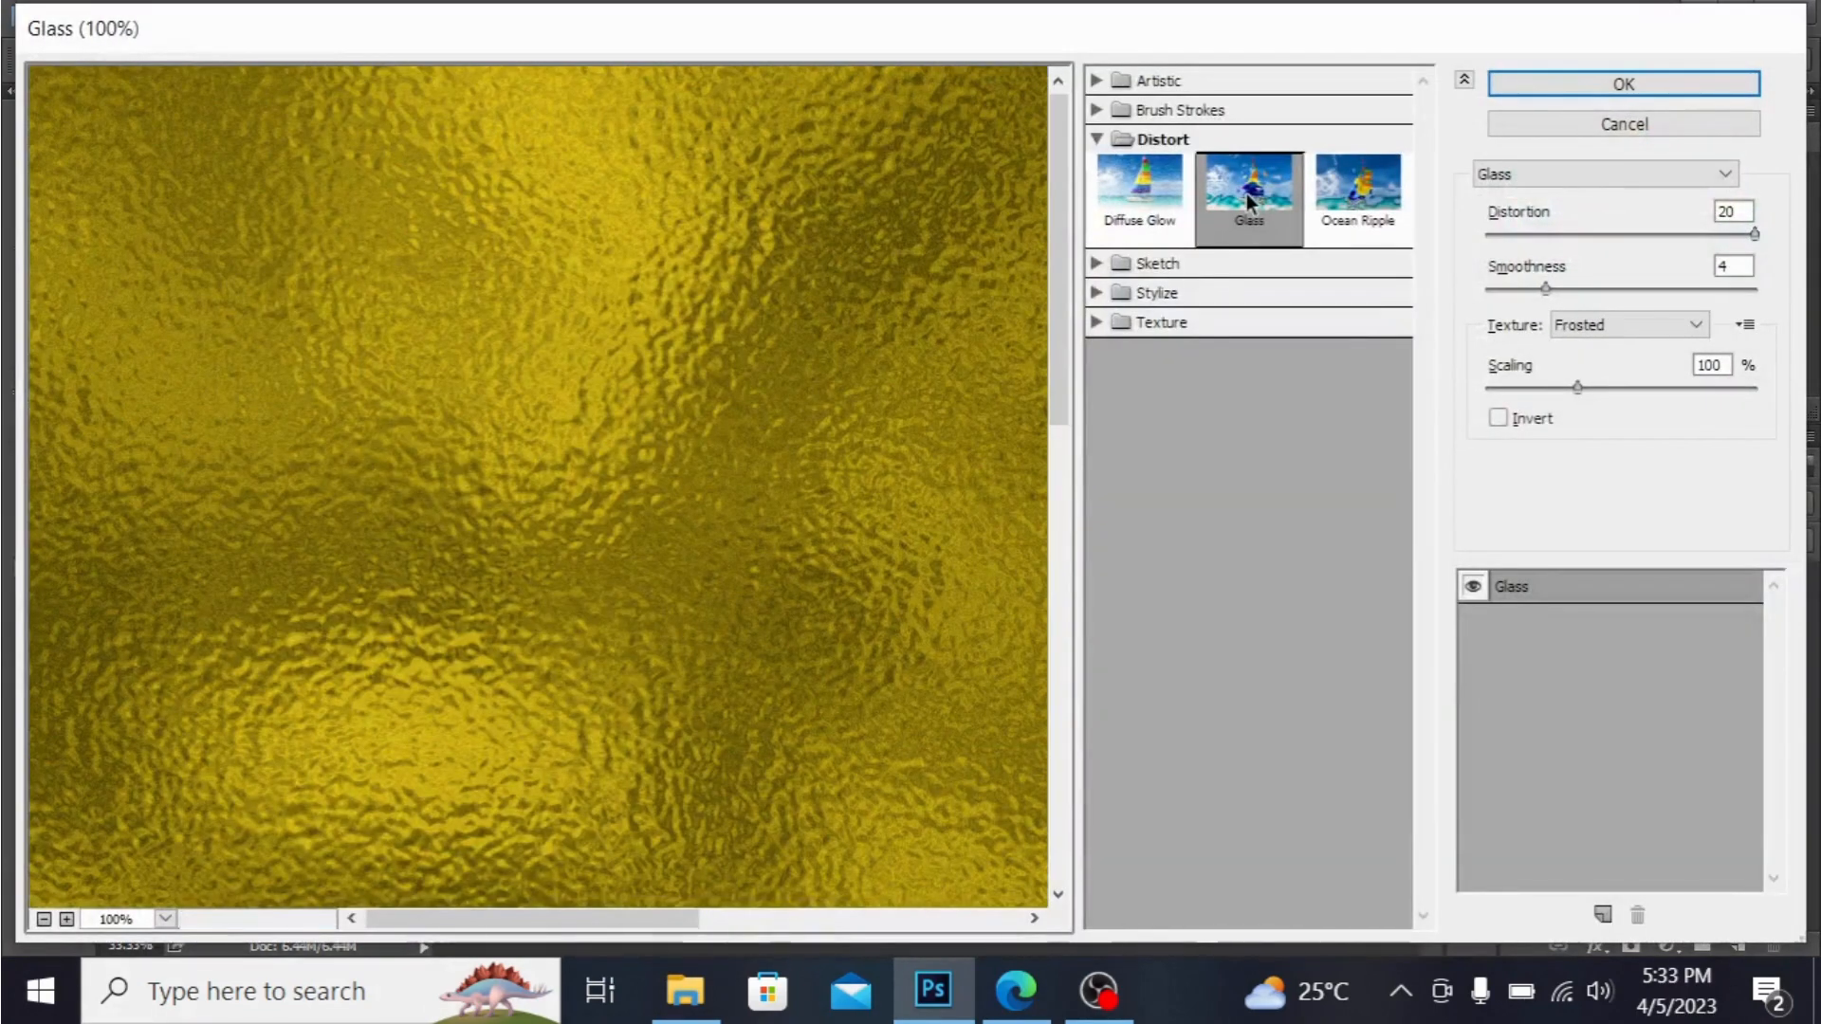
left_click(1256, 173)
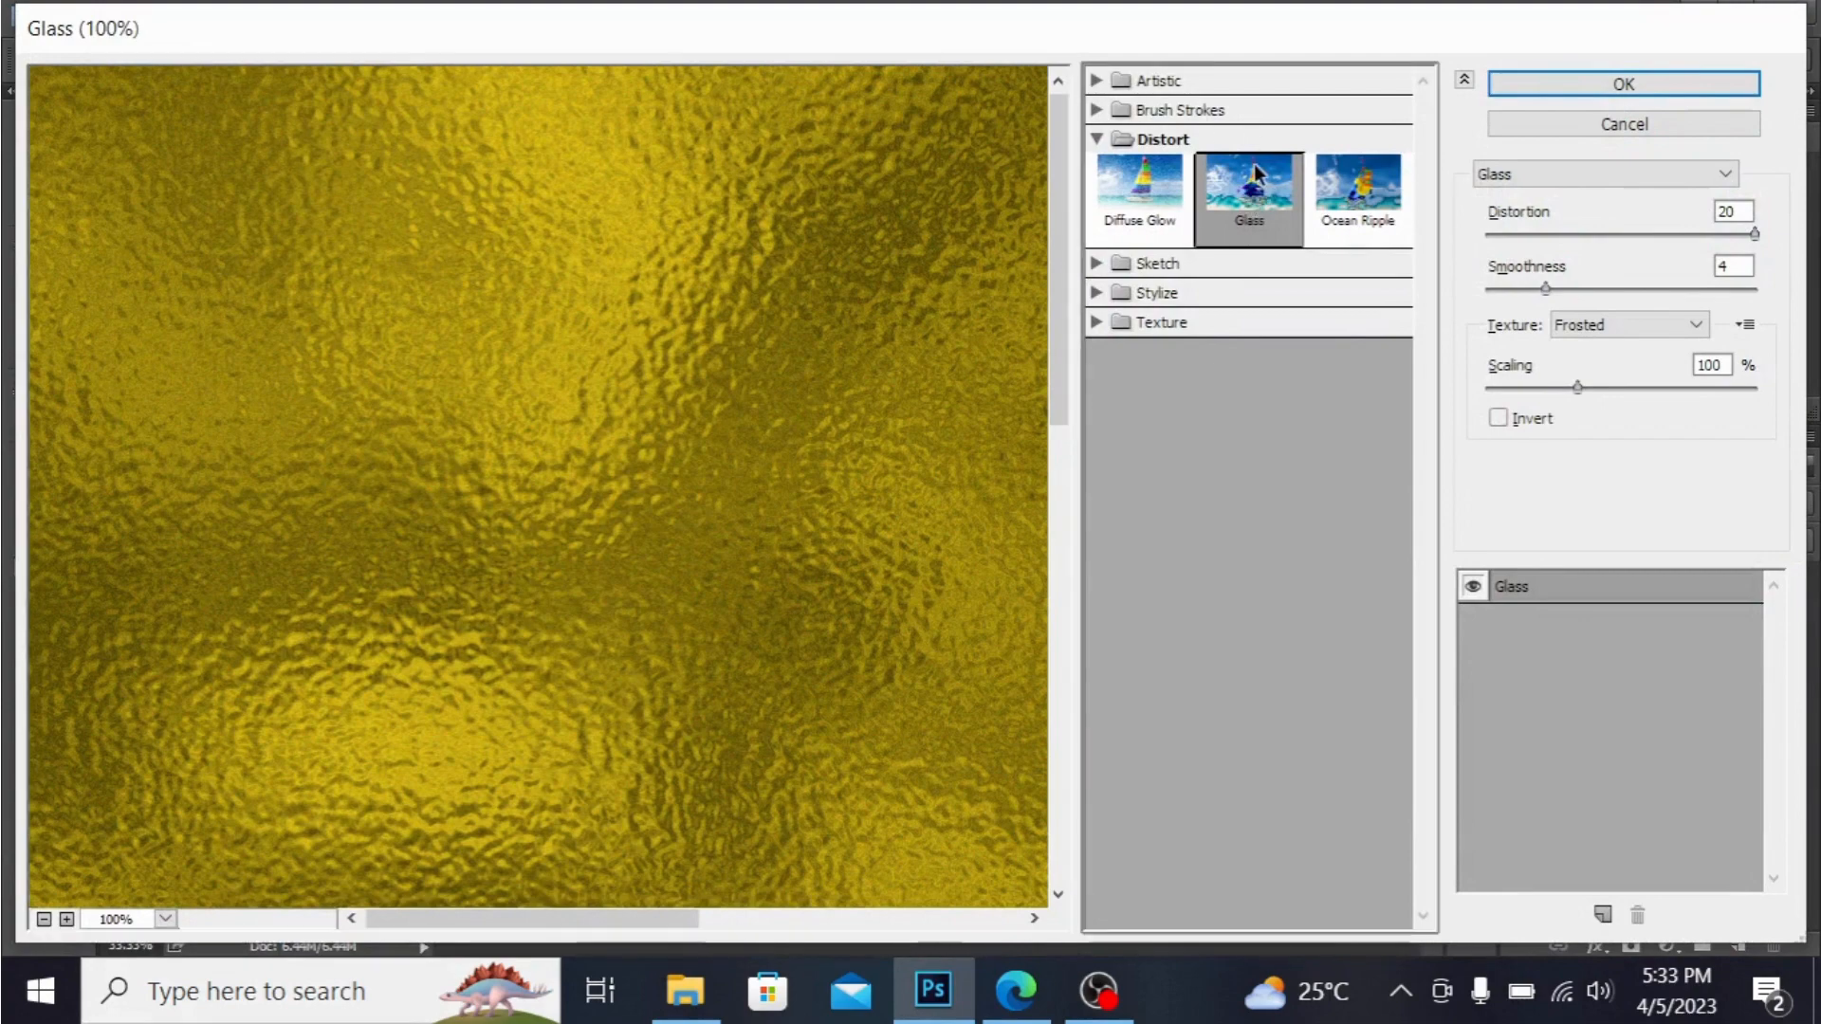
left_click(1376, 195)
left_click(1233, 195)
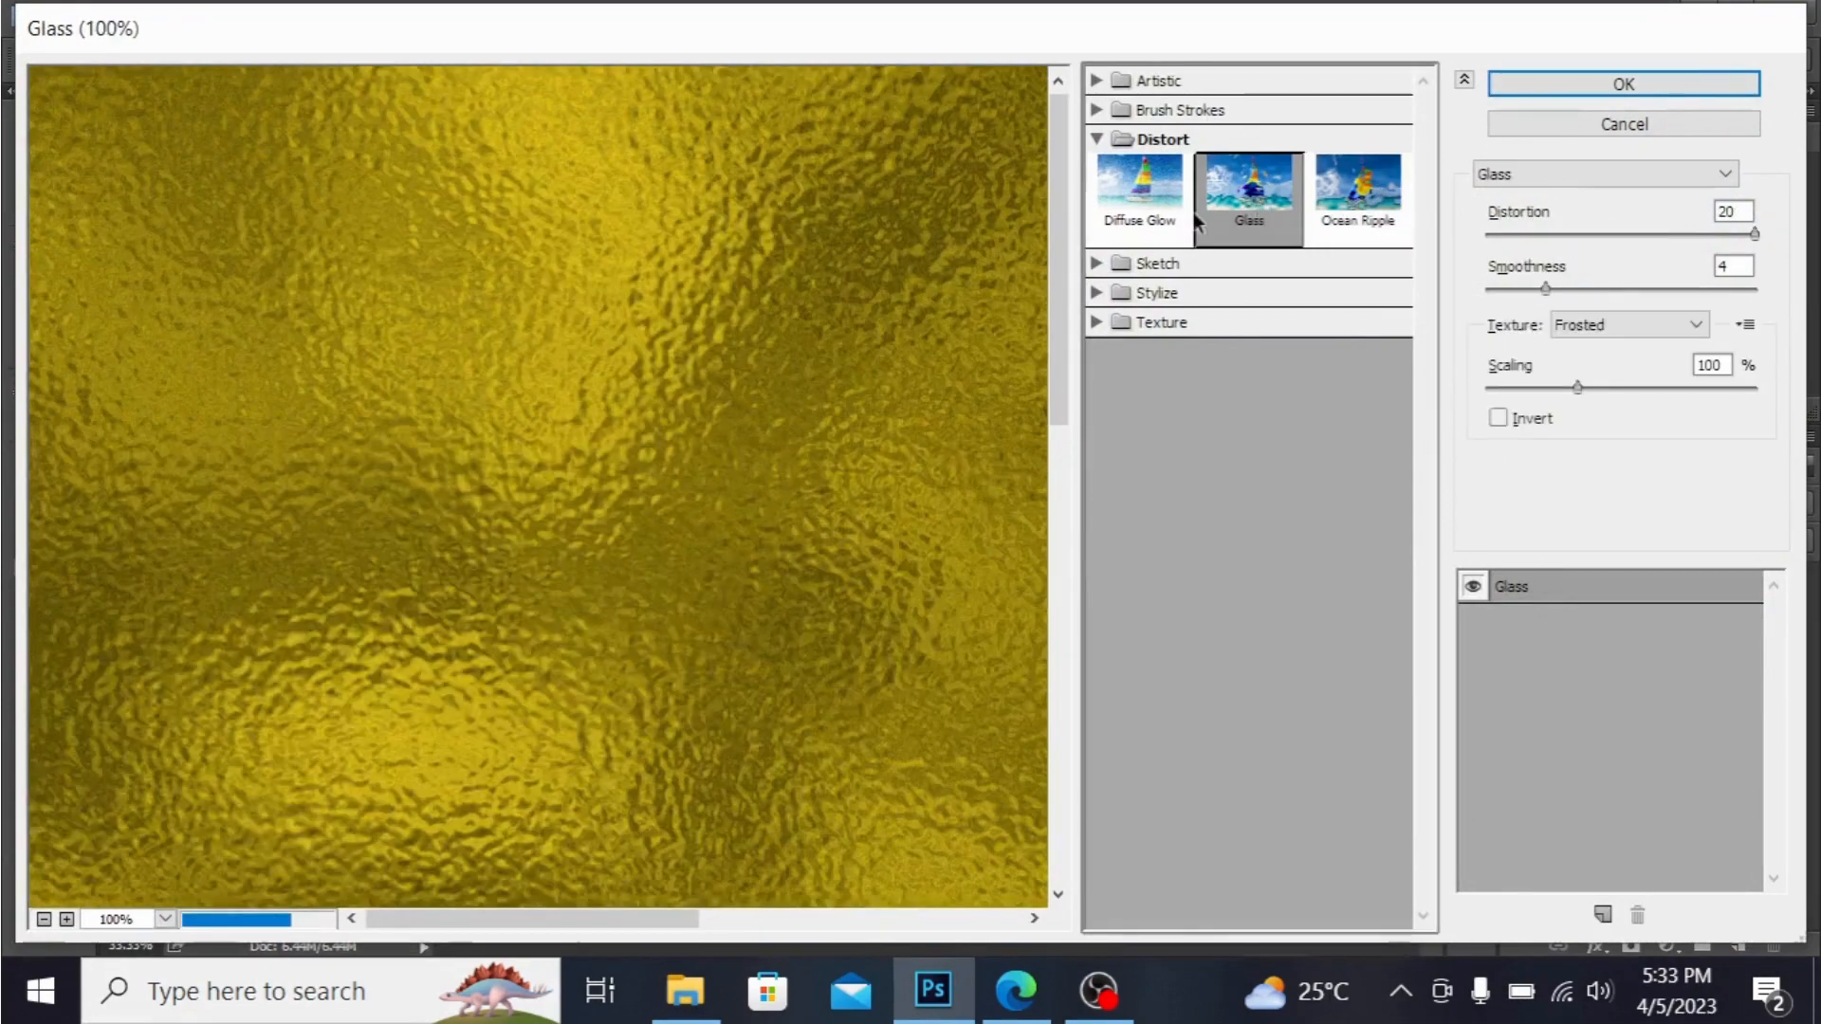
left_click(1143, 190)
left_click(1267, 201)
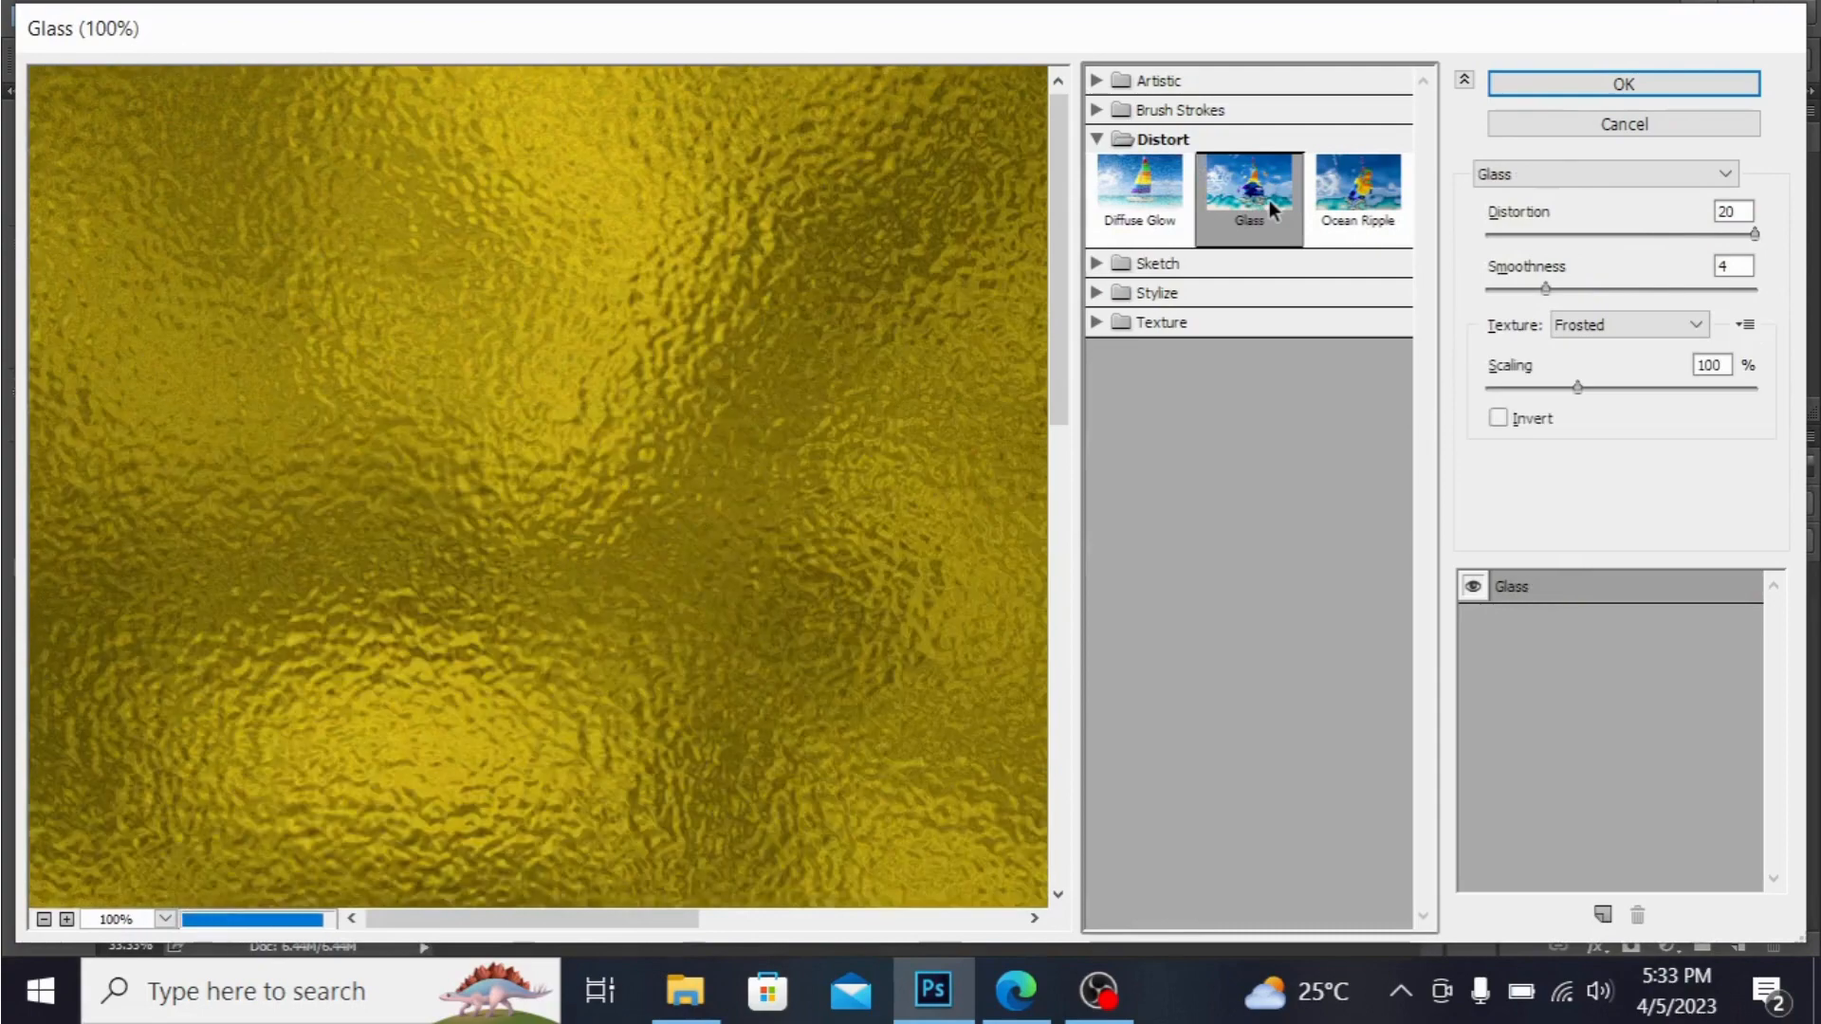
left_click(1755, 231)
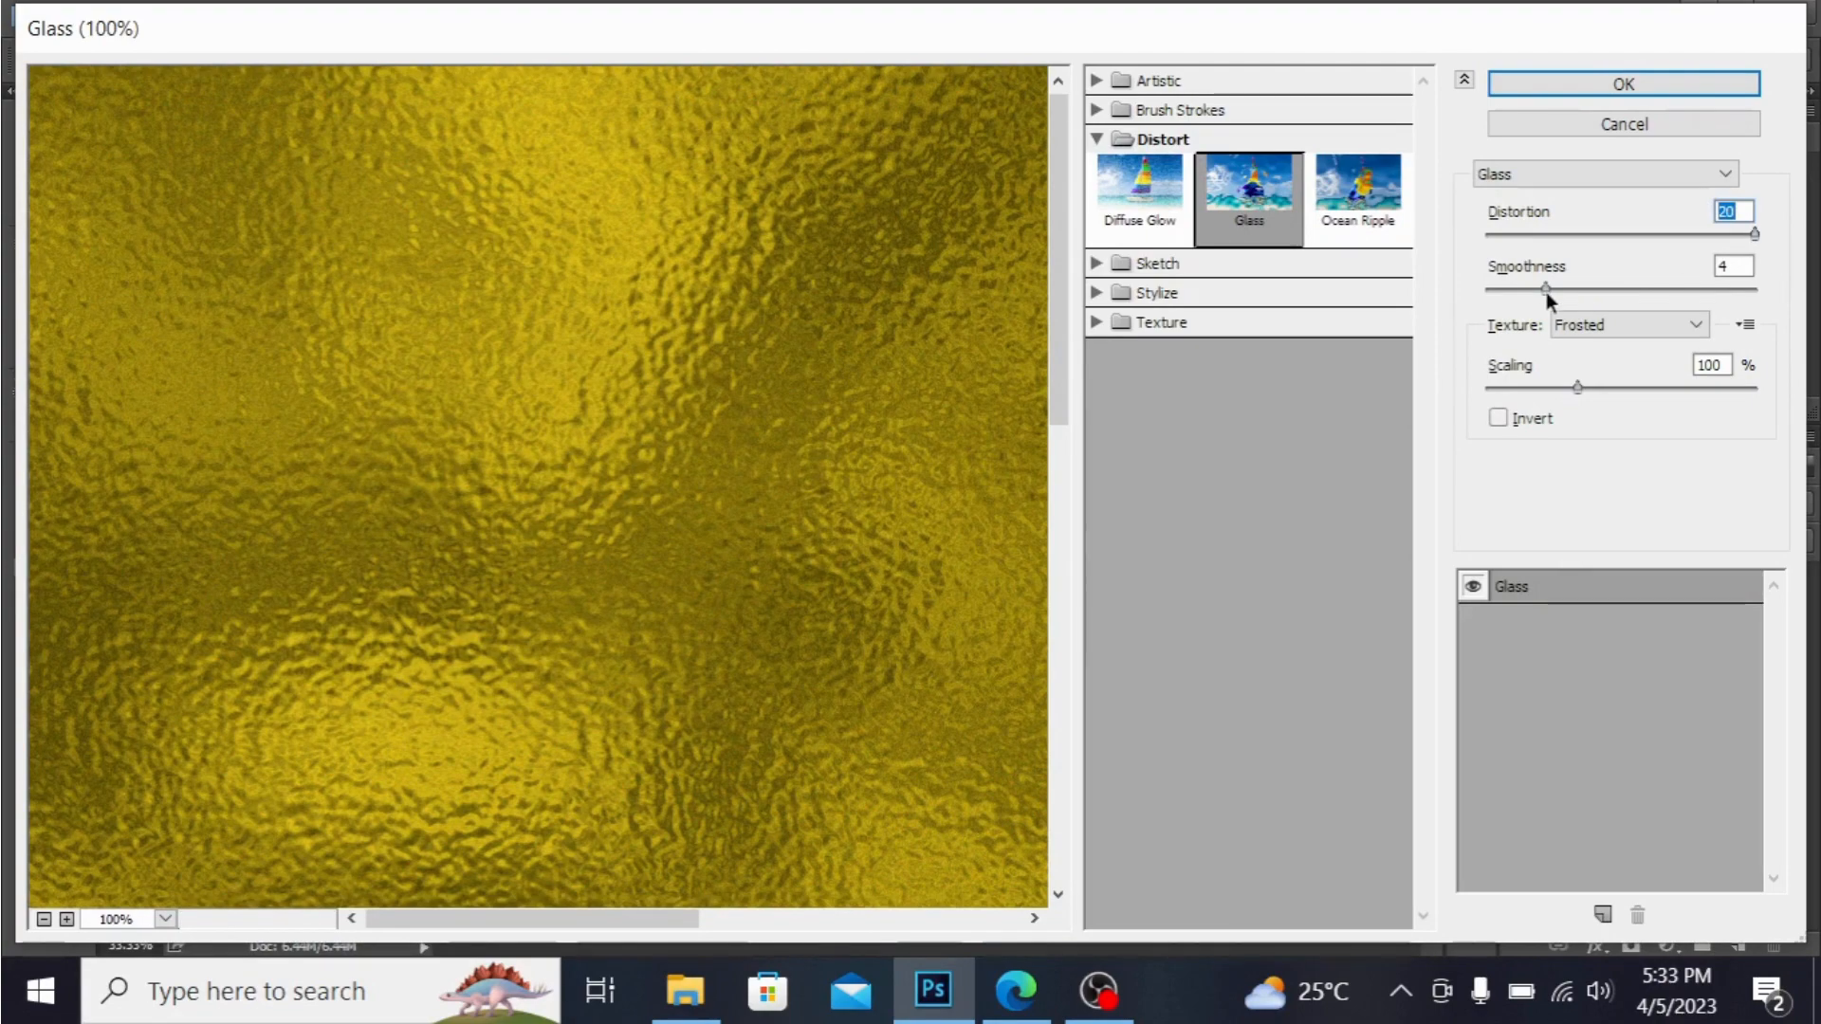
mouse_move(1544, 289)
left_mouse_down()
mouse_move(1494, 302)
mouse_move(1675, 286)
mouse_move(1542, 293)
left_mouse_up()
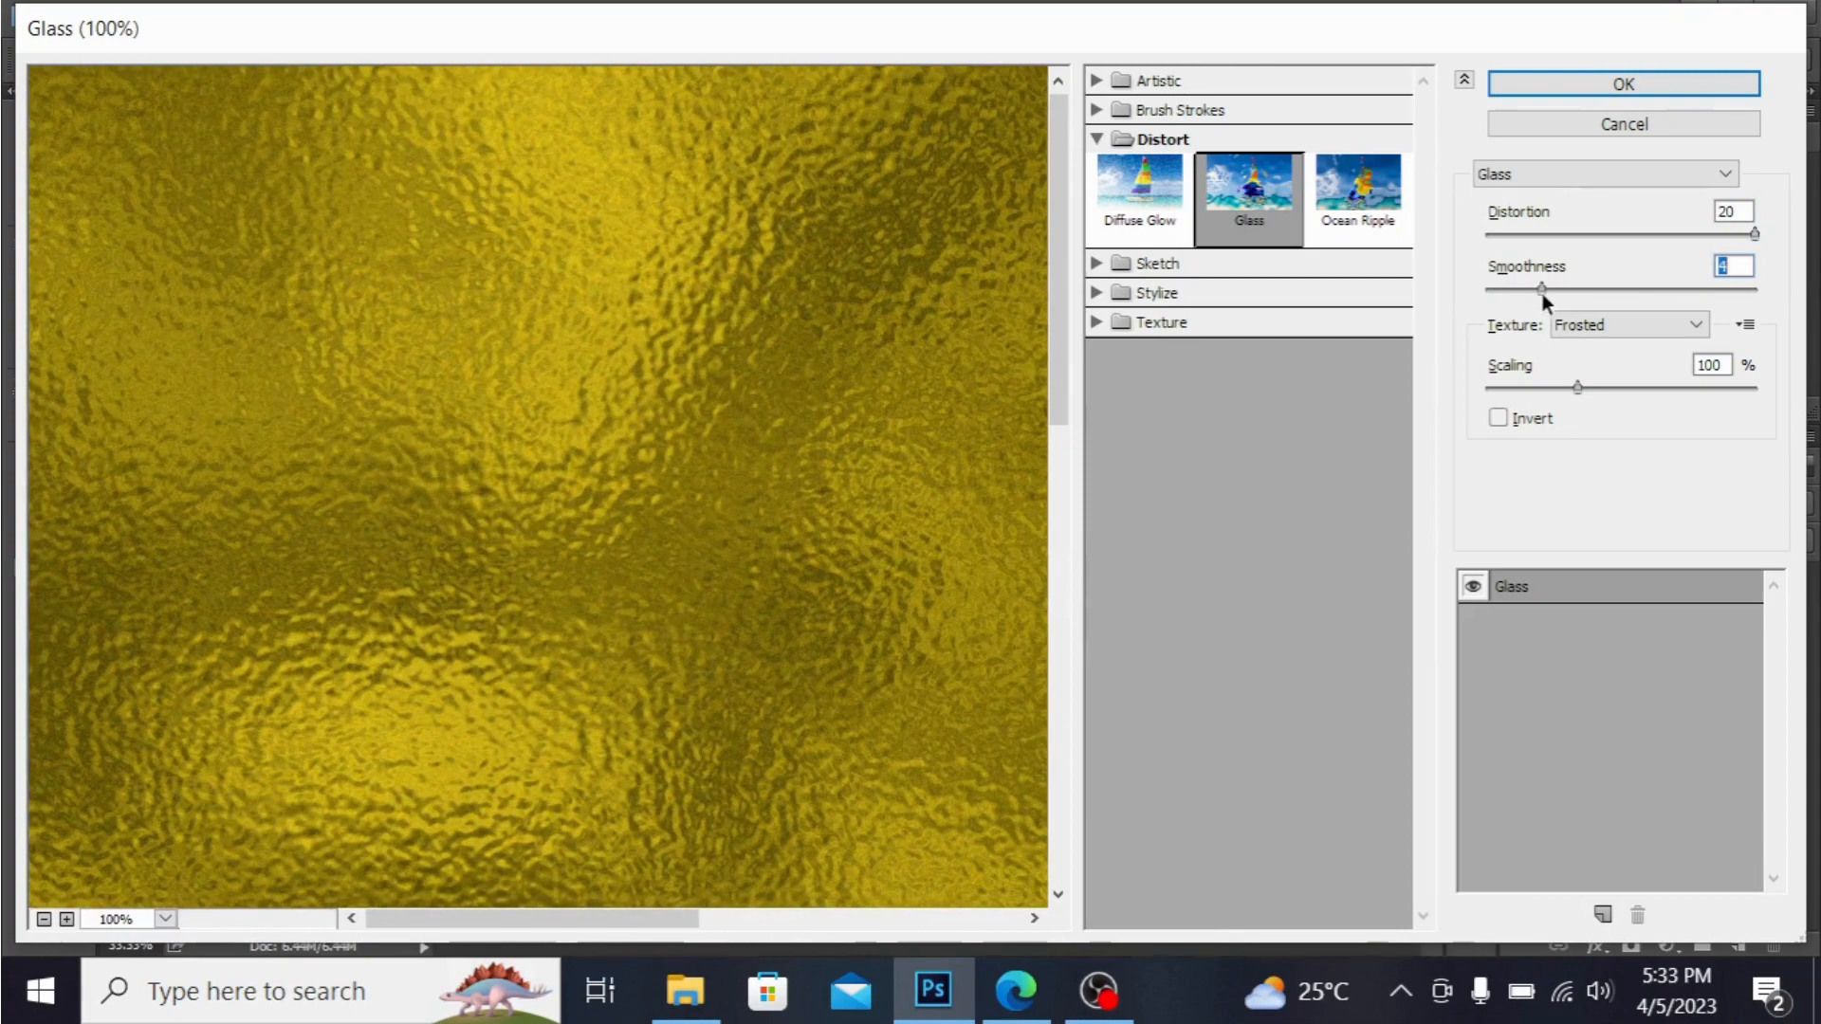
left_click(1599, 84)
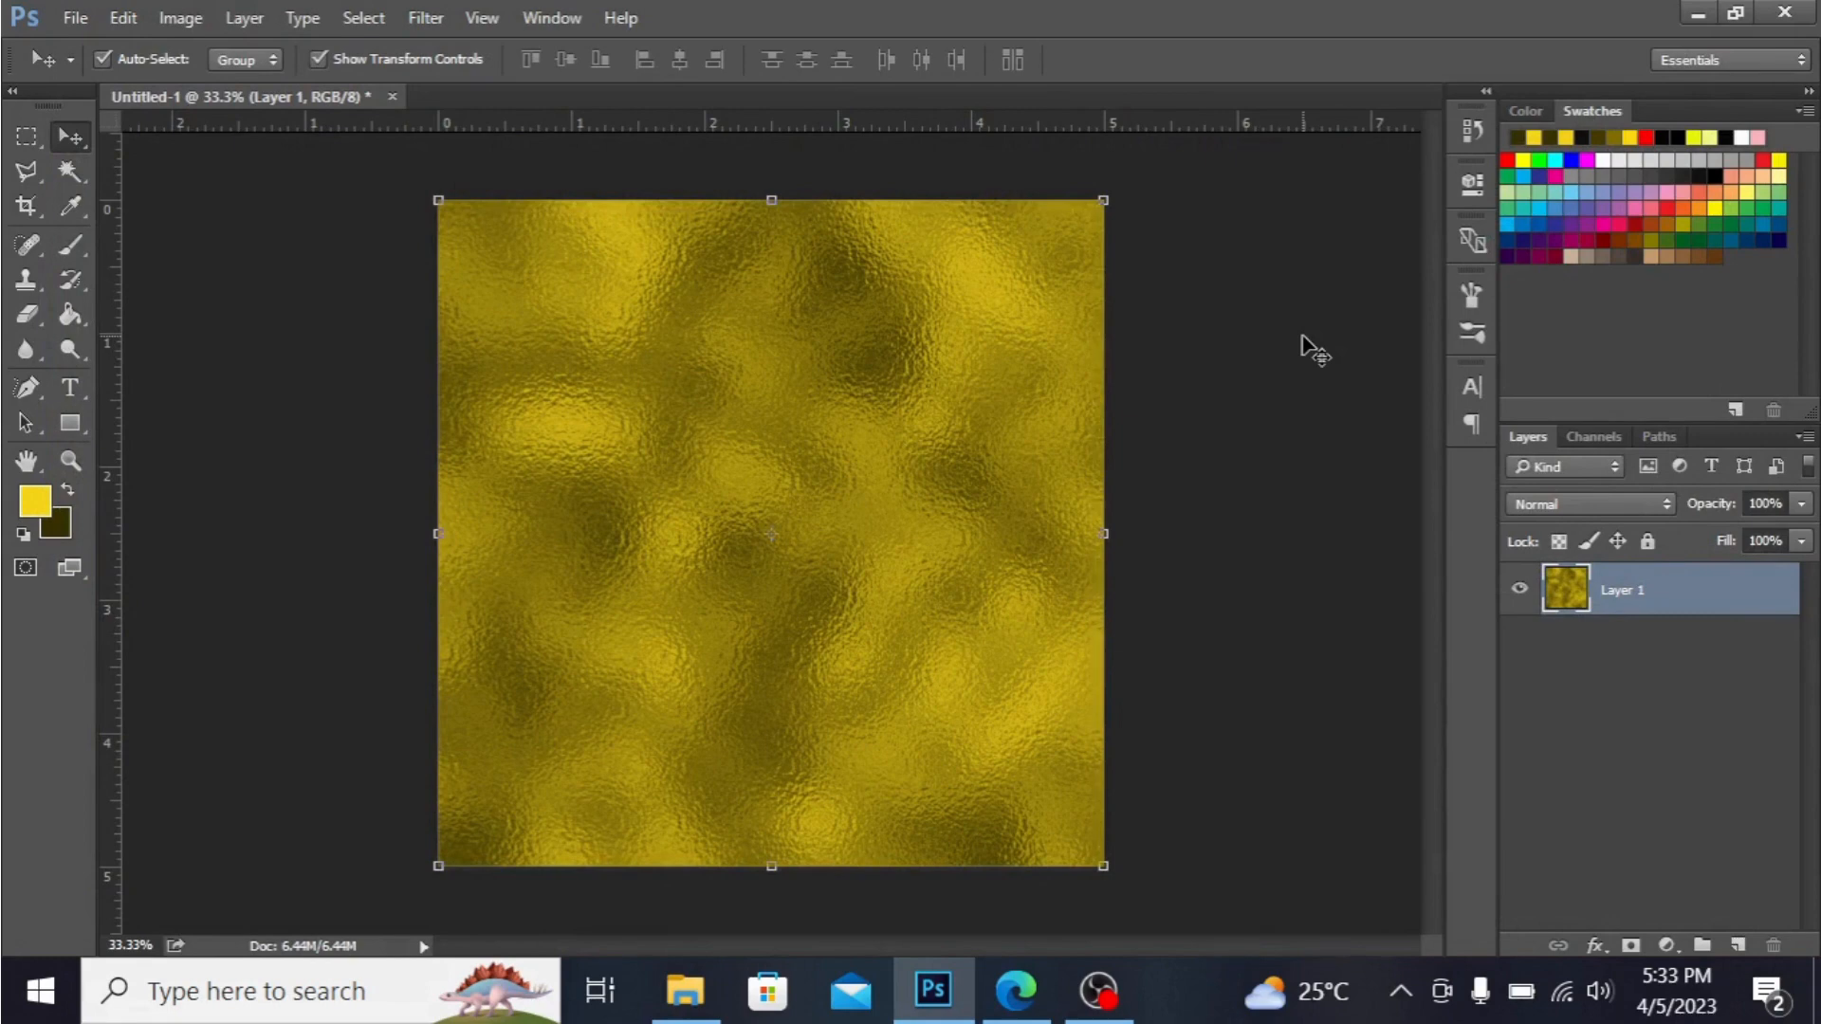
Add a Brightness/Contrast adjustment layer above Layer 1 with Brightness 45 and Contrast 0.
left_click(1667, 947)
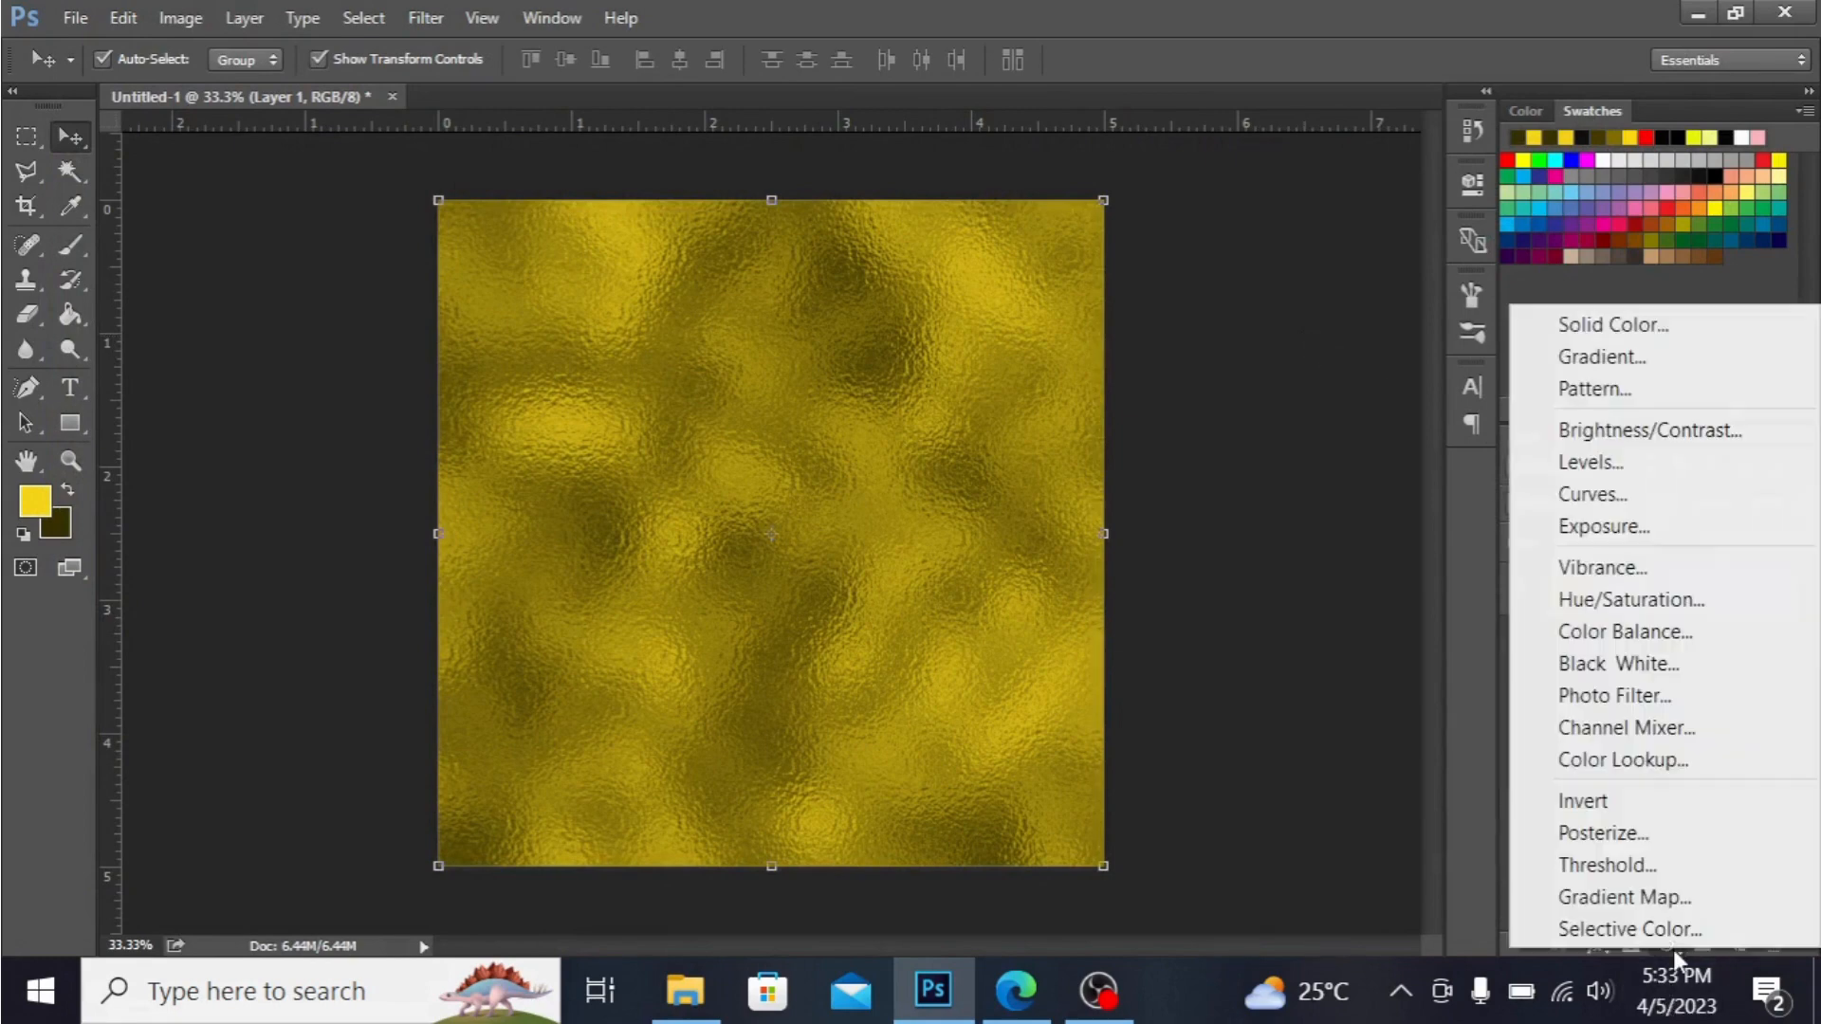
left_click(1698, 439)
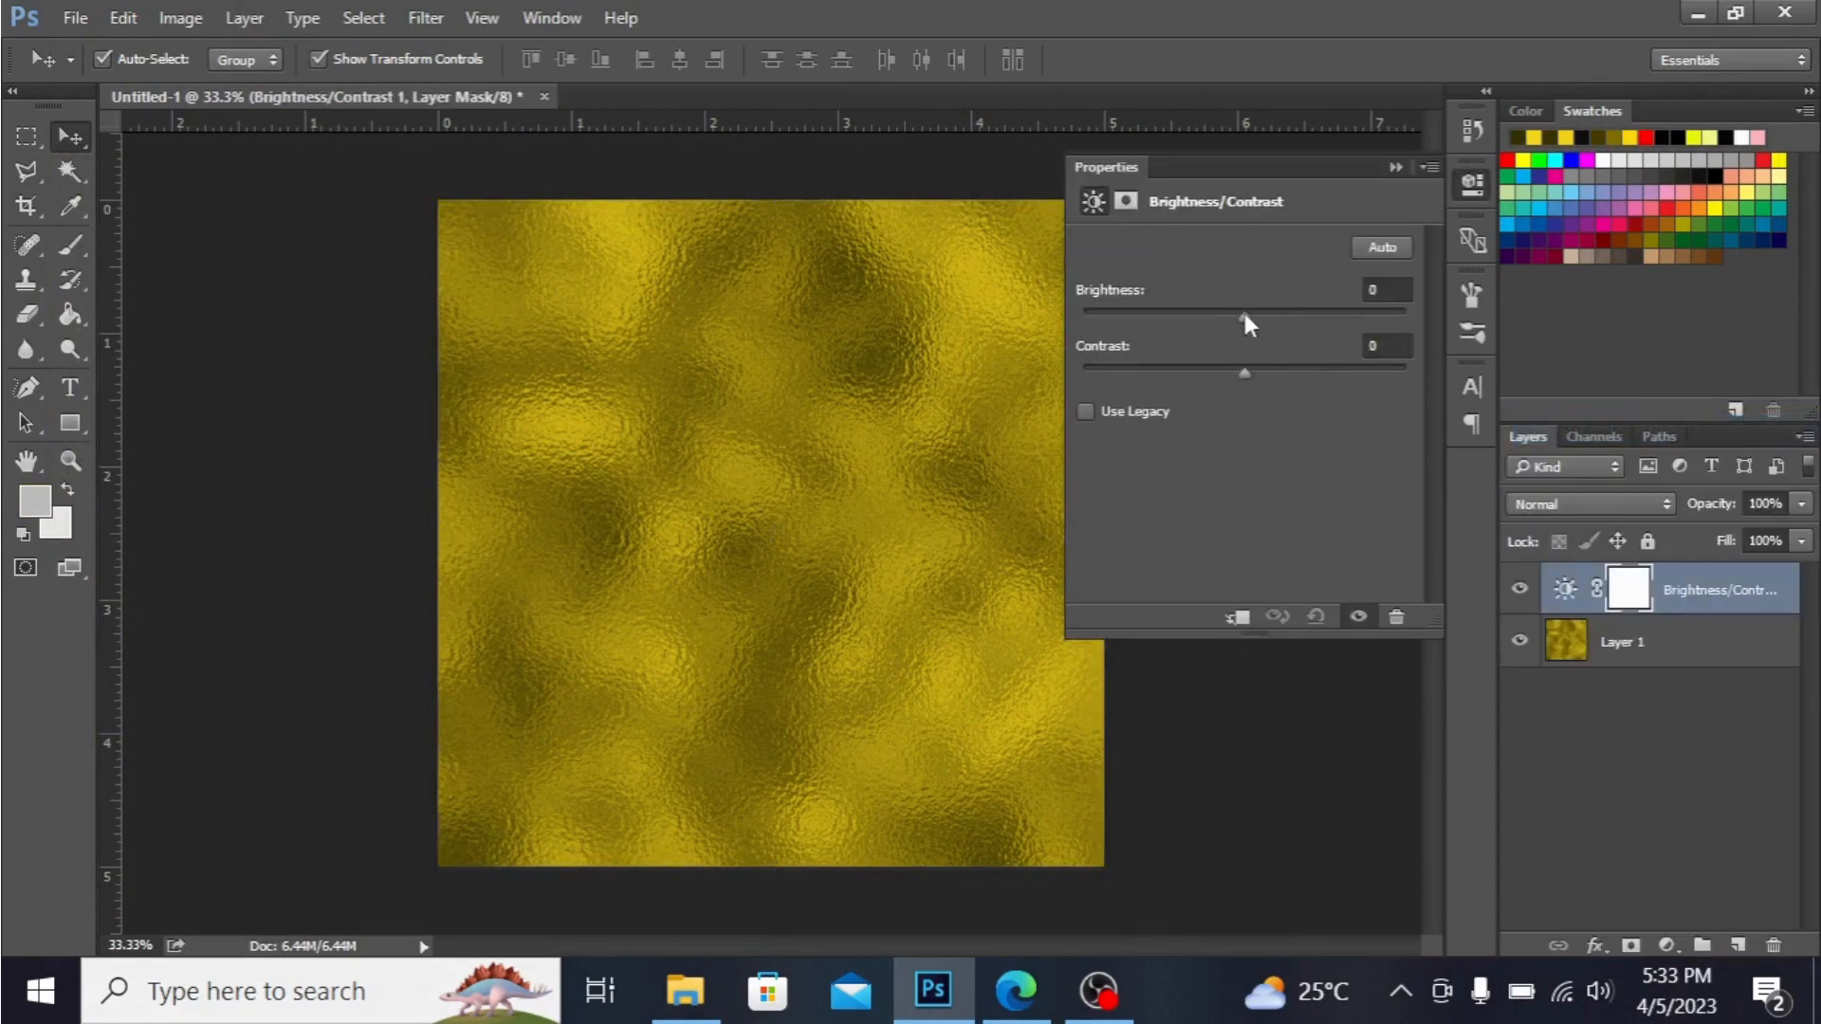
left_click_drag(1245, 317, 1295, 318)
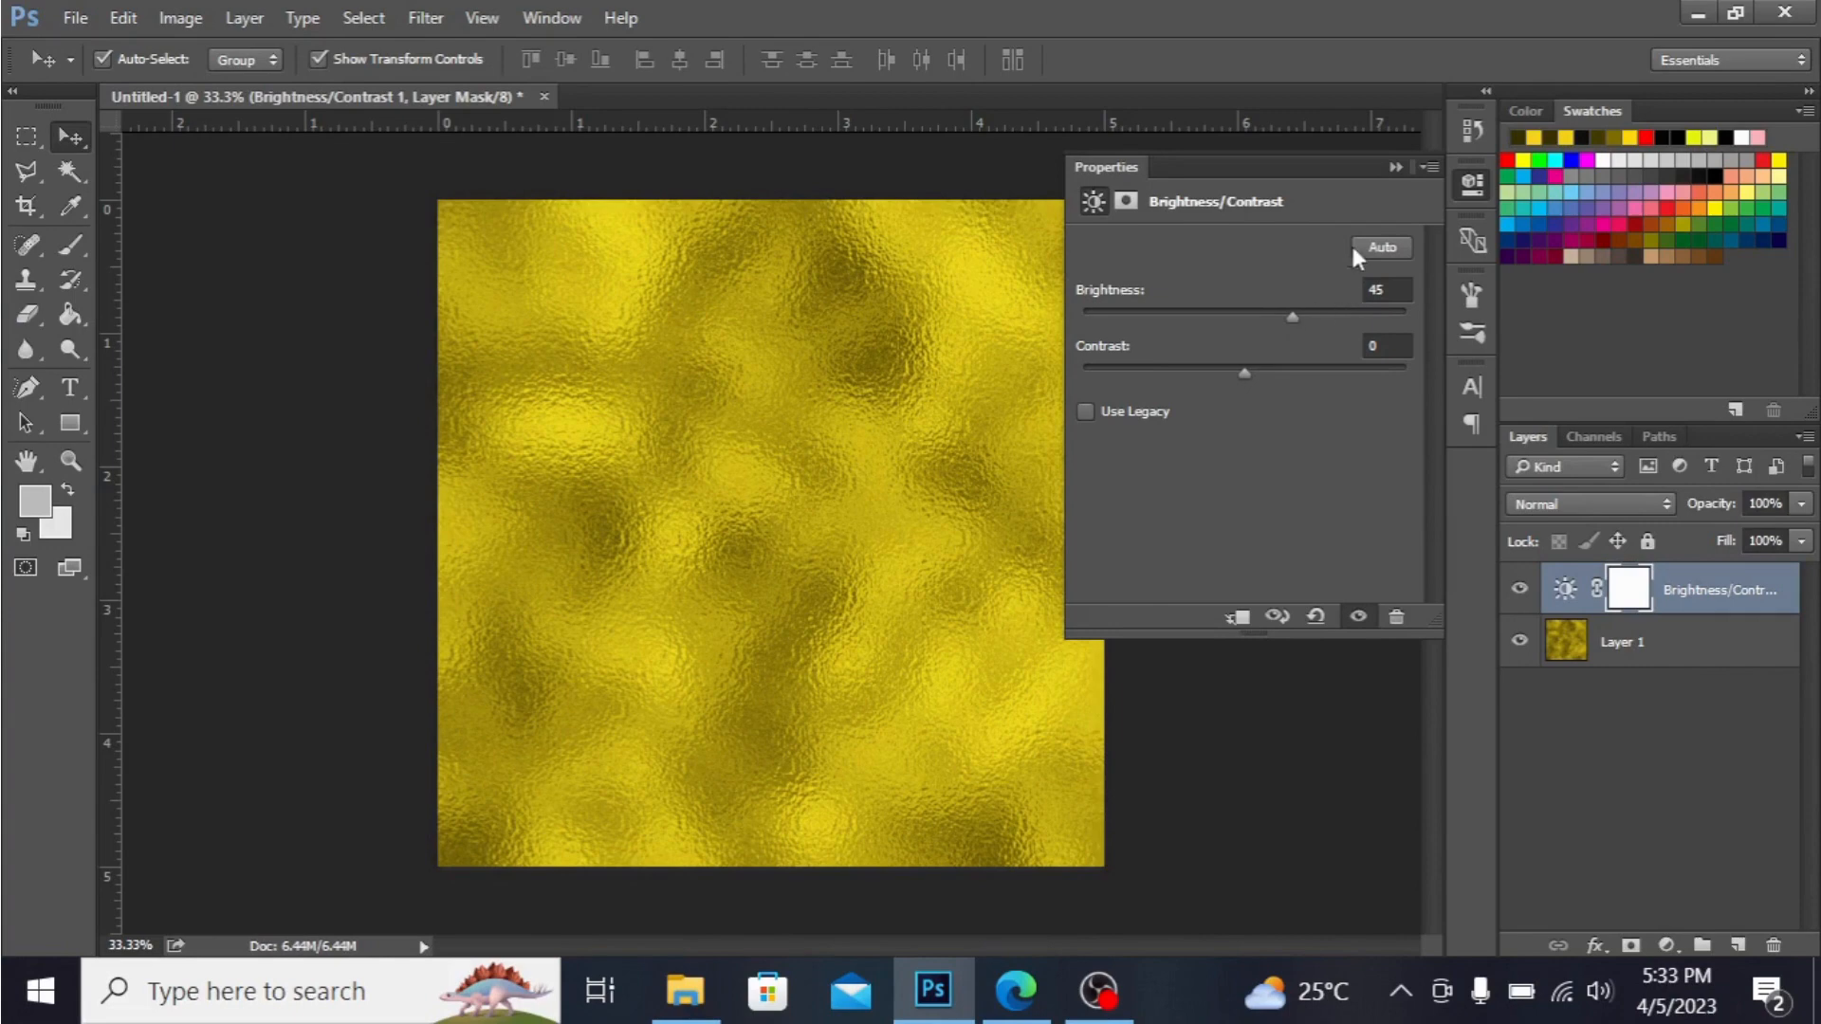
mouse_move(1237, 374)
left_mouse_down()
mouse_move(1284, 374)
mouse_move(1016, 417)
mouse_move(1279, 376)
mouse_move(1246, 375)
left_mouse_up()
left_click(1395, 168)
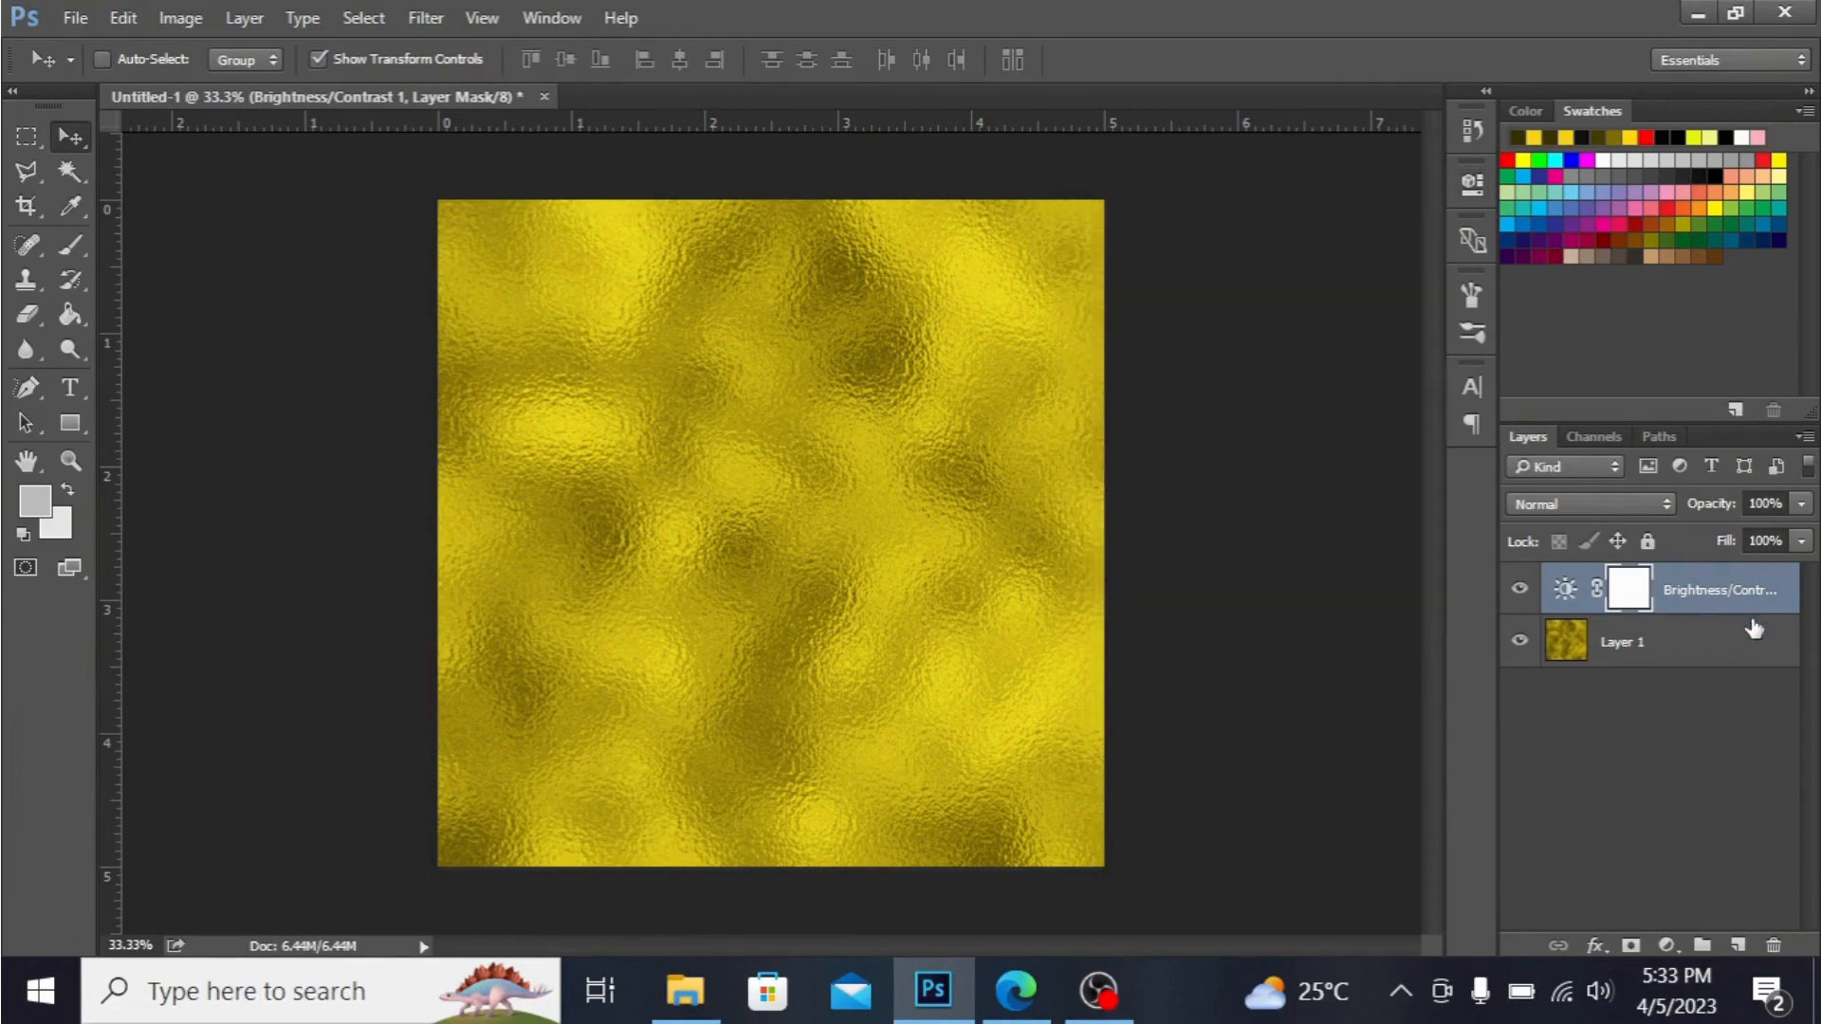
Merge the Brightness/Contrast adjustment layer and Layer 1 into a single layer.
left_click(1718, 648, "shift")
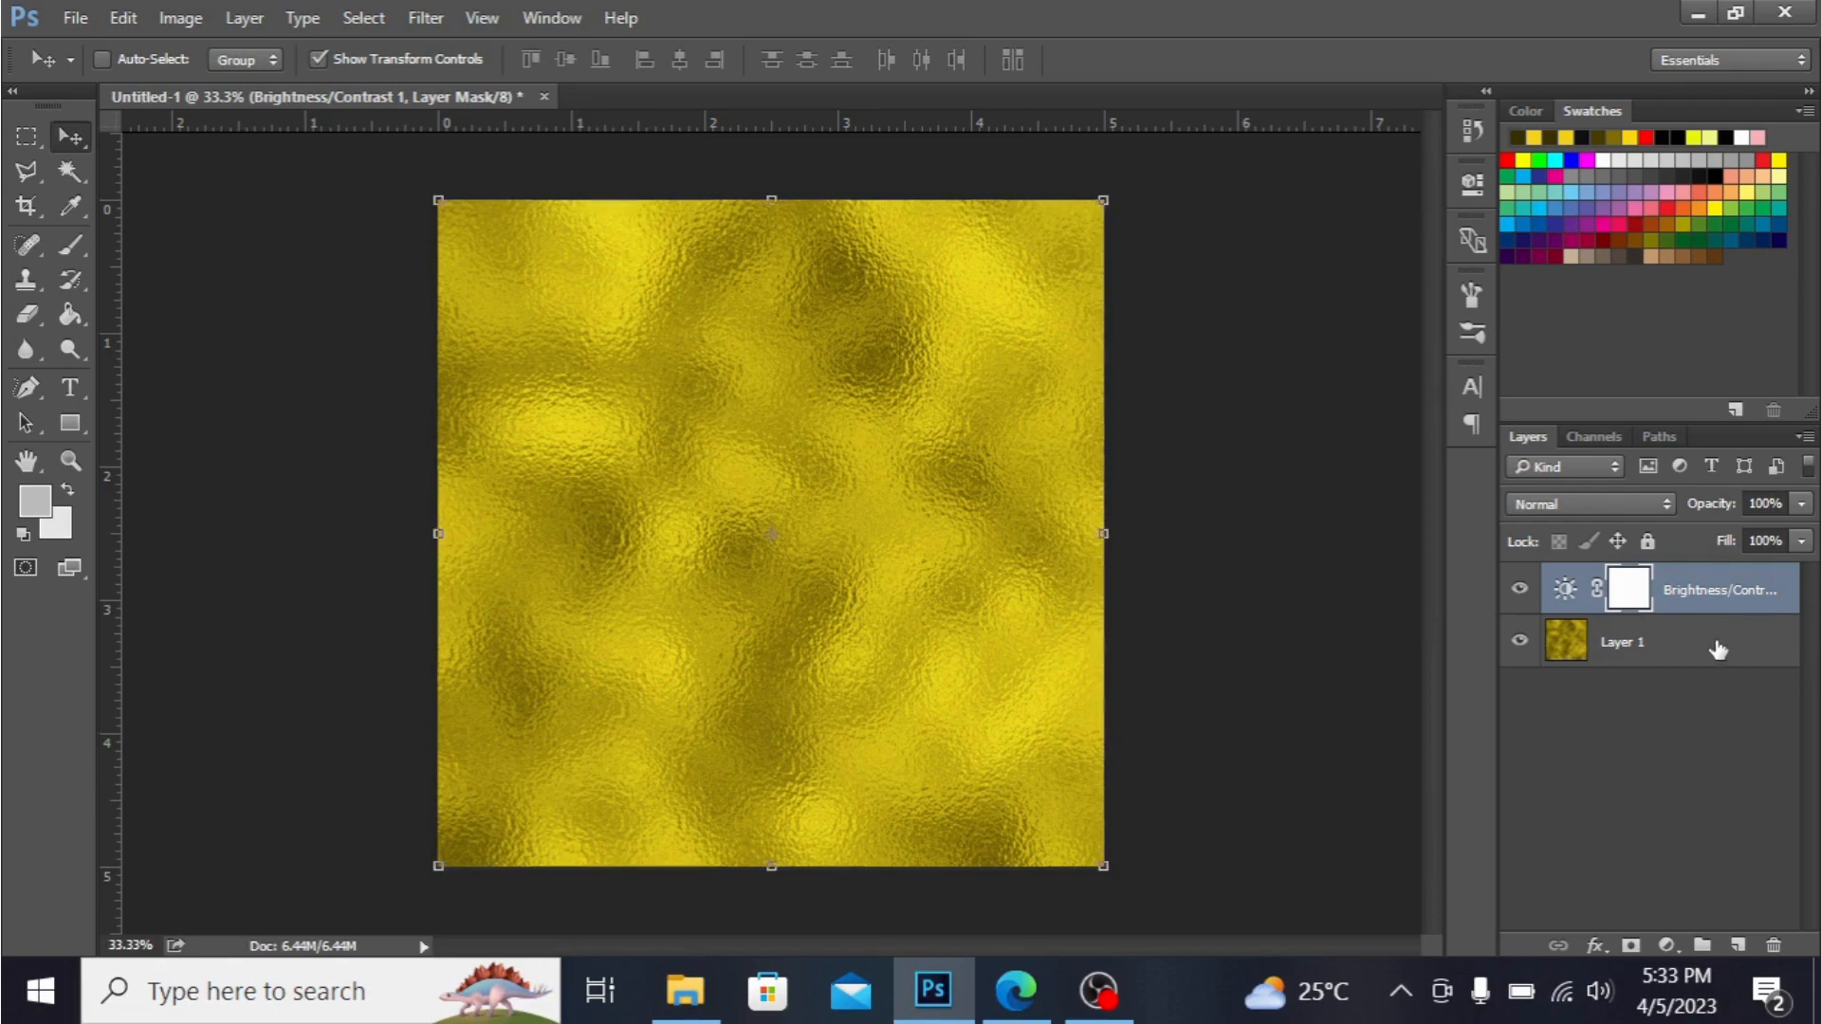
right_click(1717, 643)
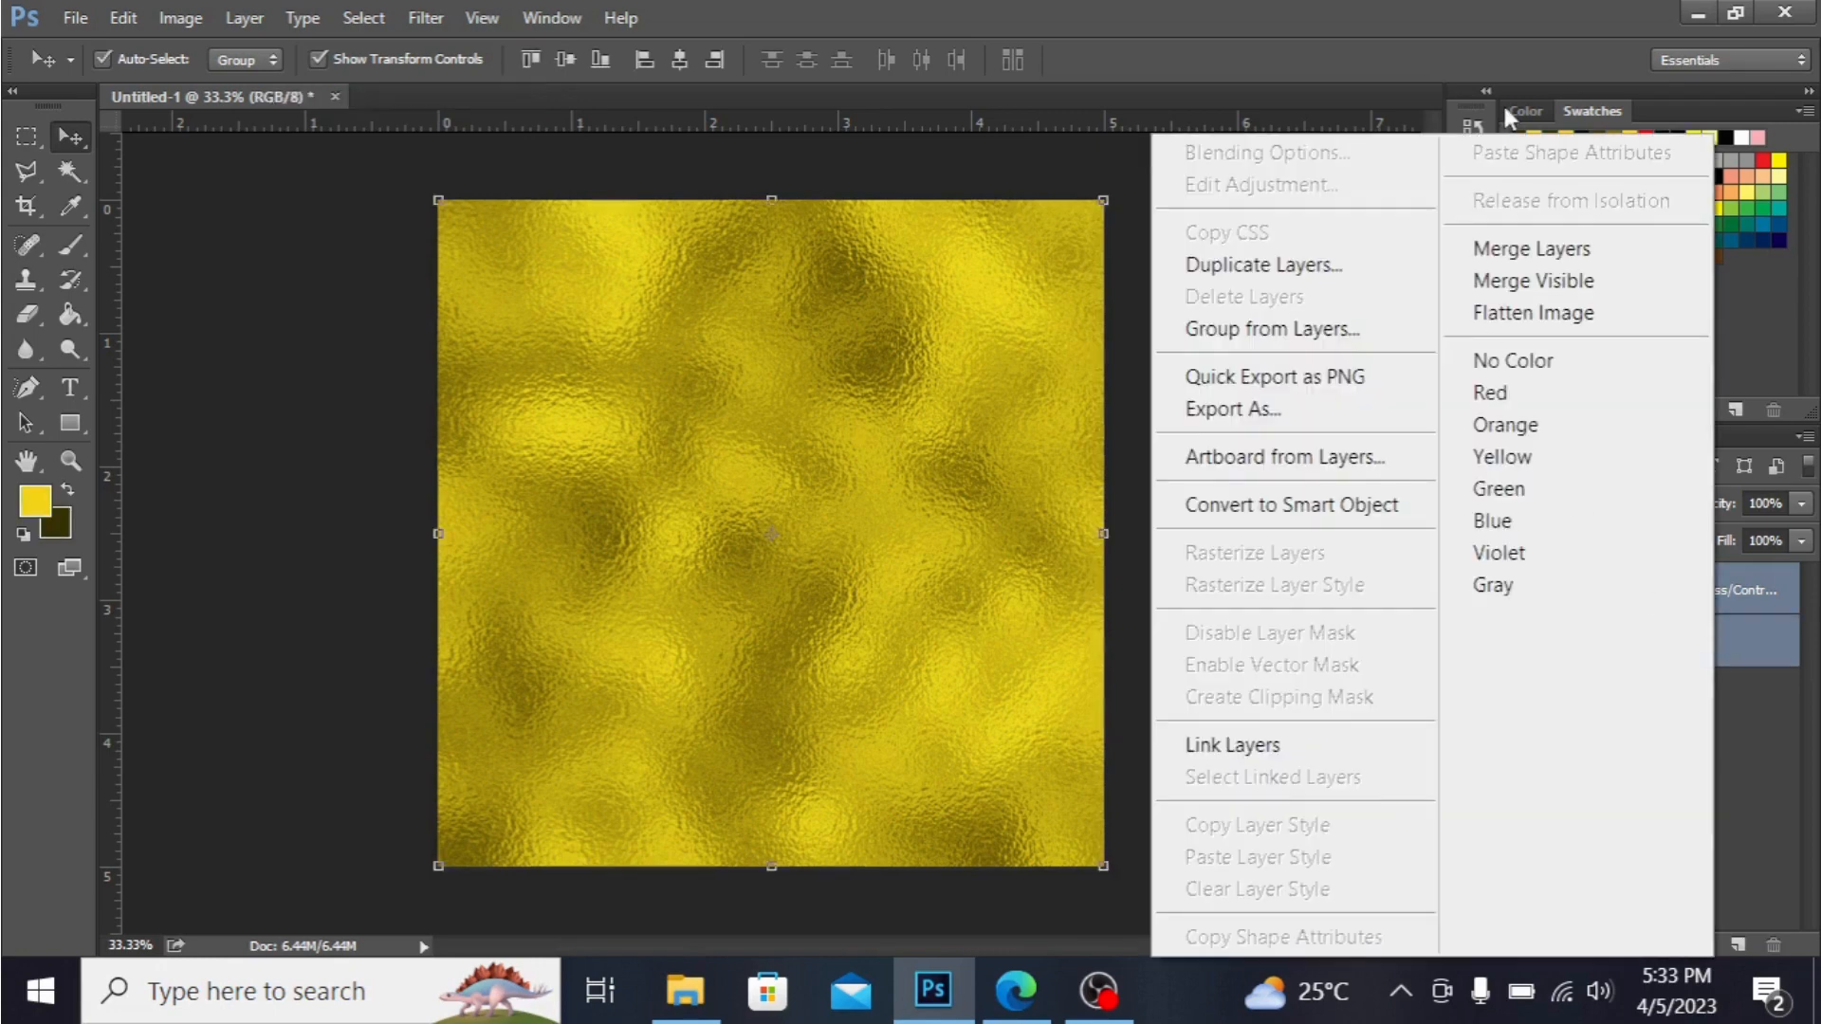
left_click(1532, 249)
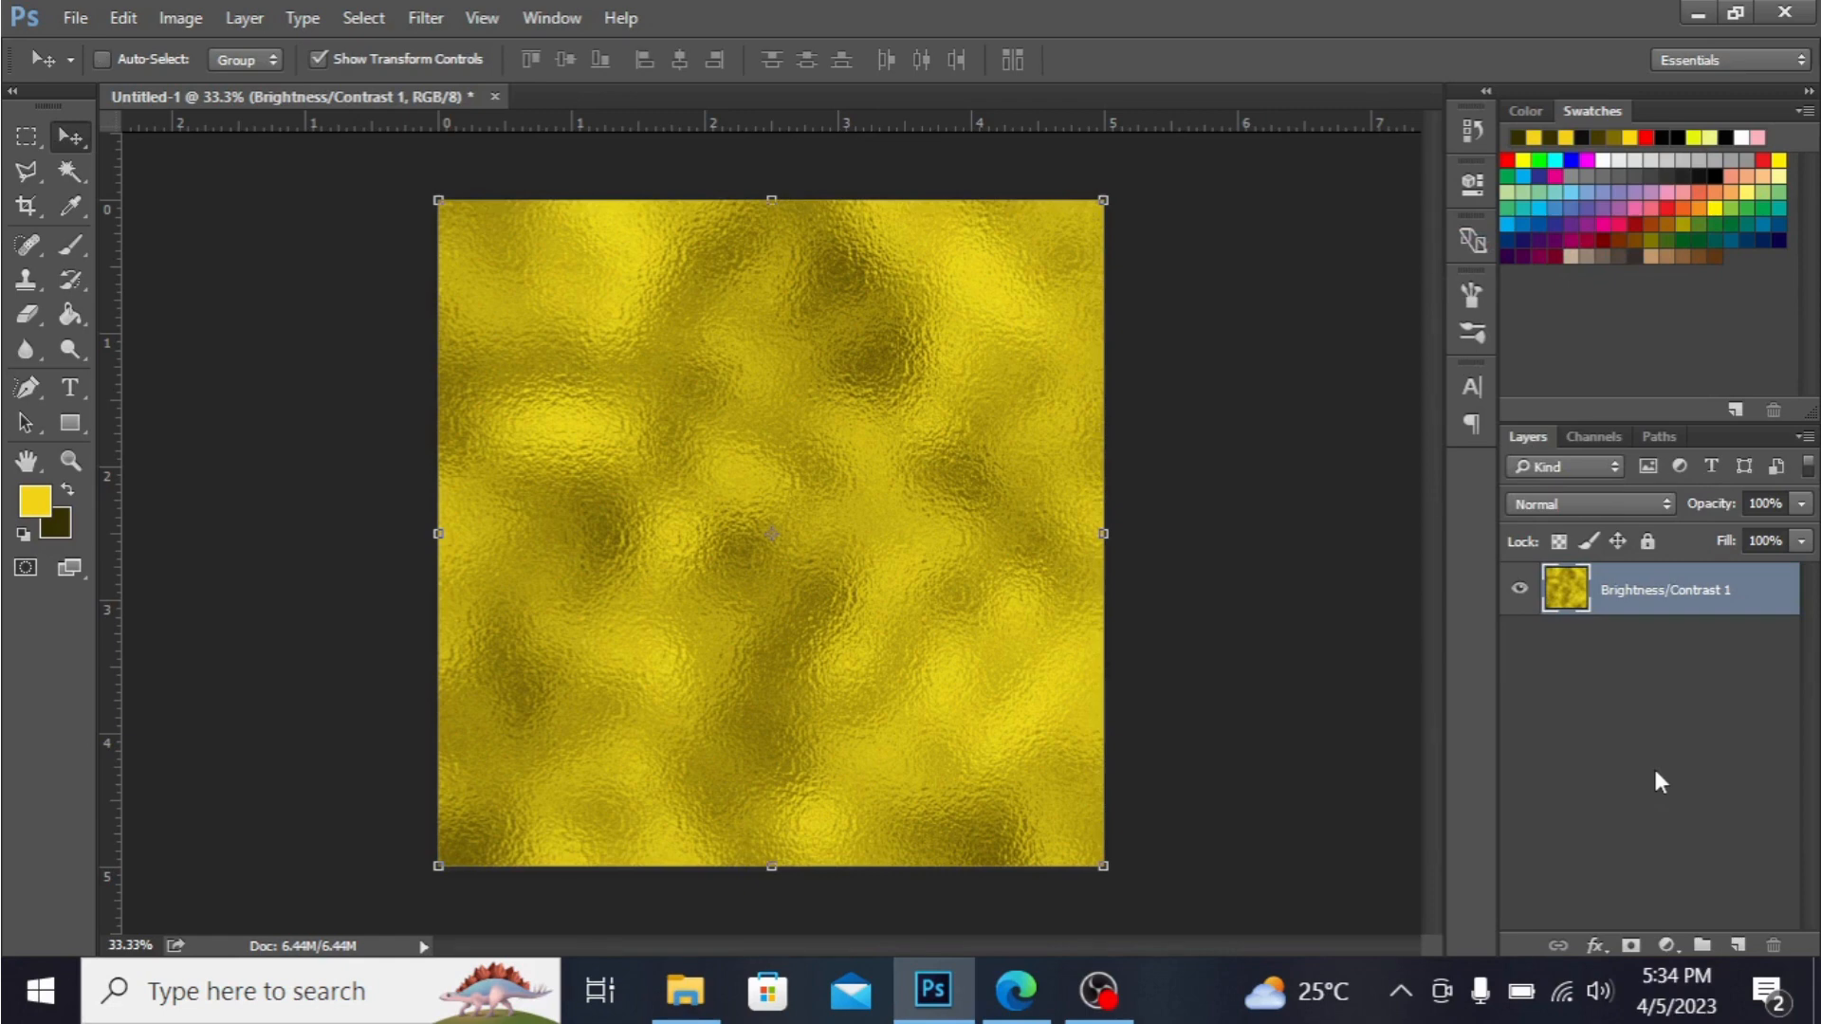
Duplicate the merged gold texture layer and hide the original beneath the copy.
key("ctrl+j")
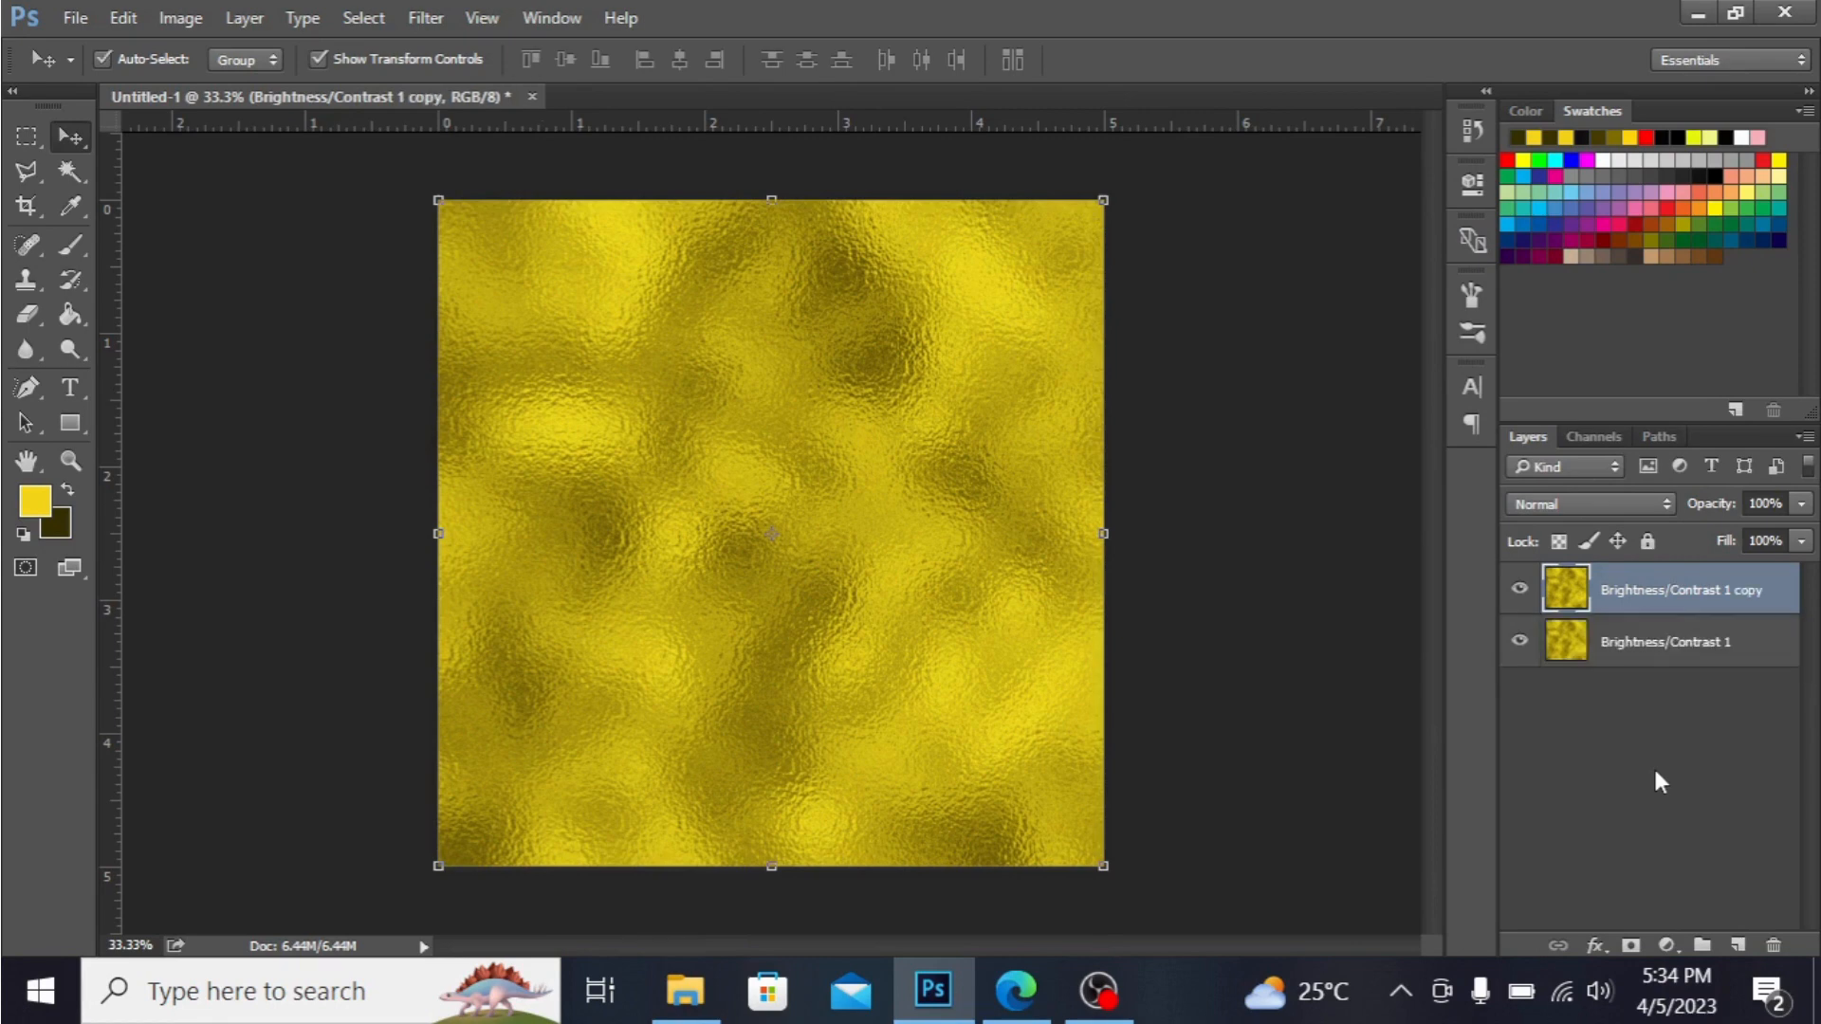
left_click(1518, 641)
Add a Hue/Saturation adjustment layer above the copied texture and set Saturation to -100.
left_click(1670, 948)
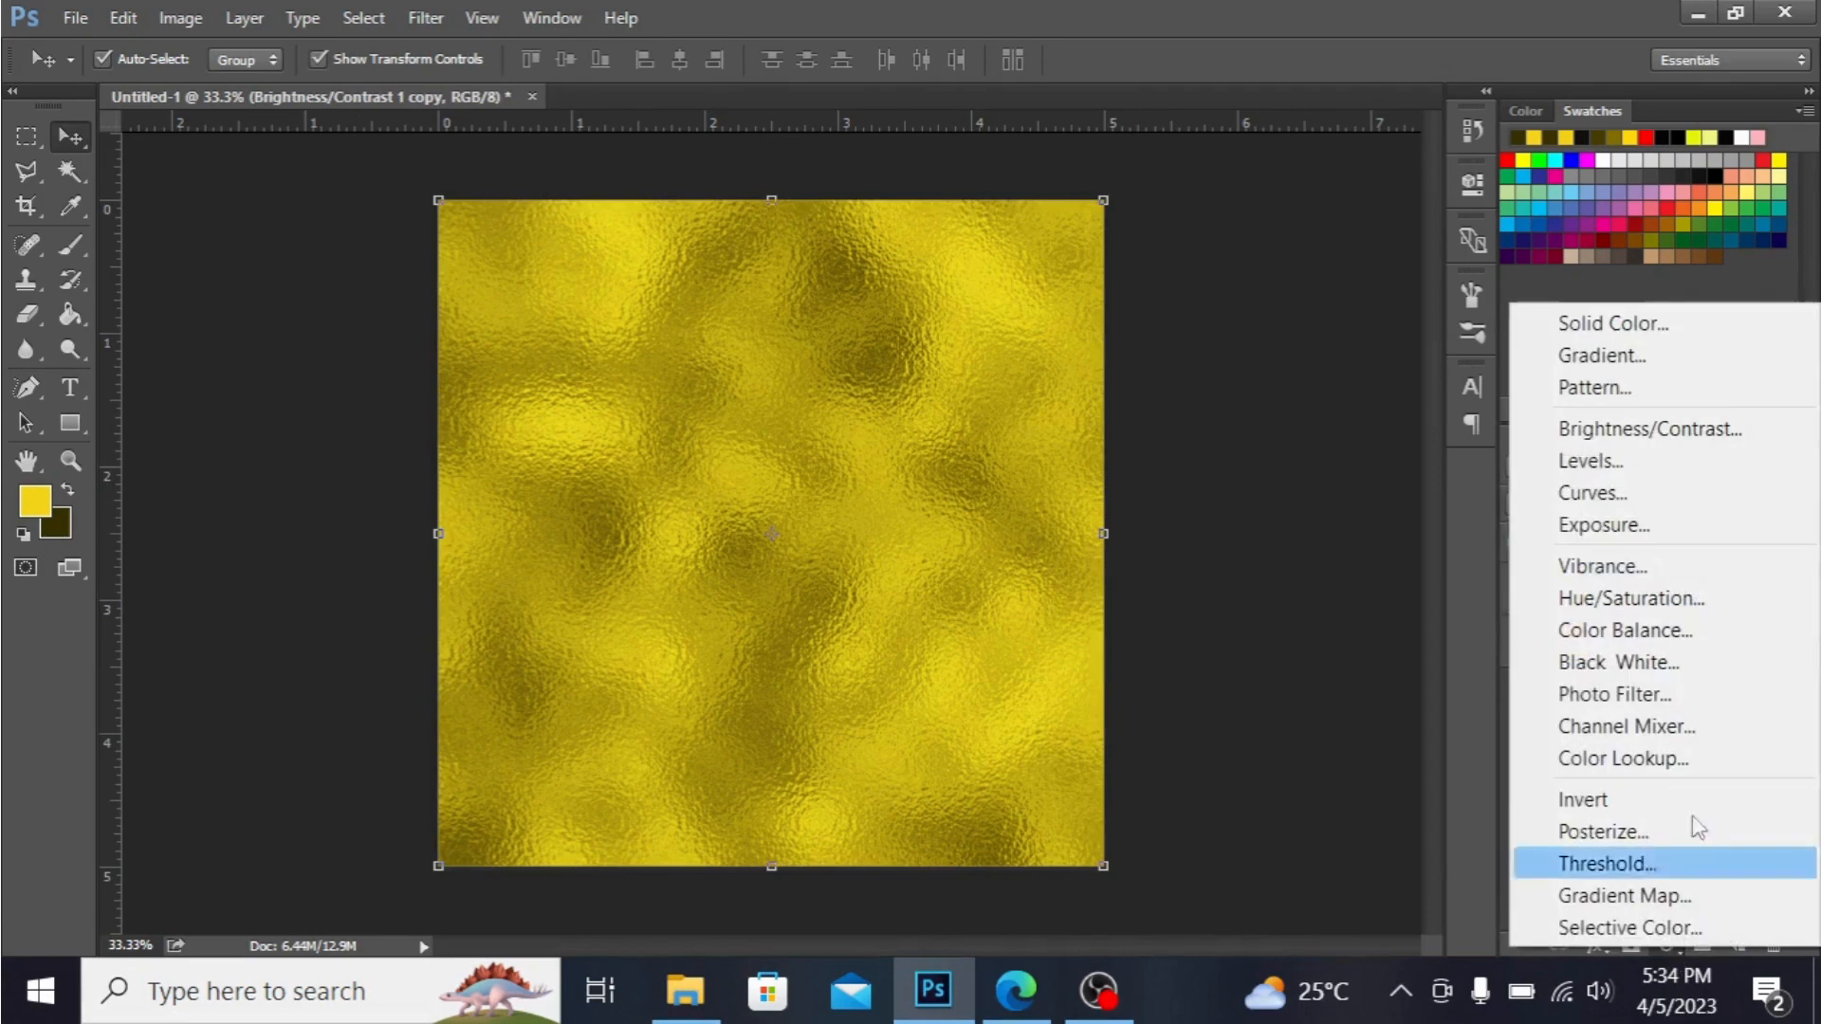
left_click(1676, 599)
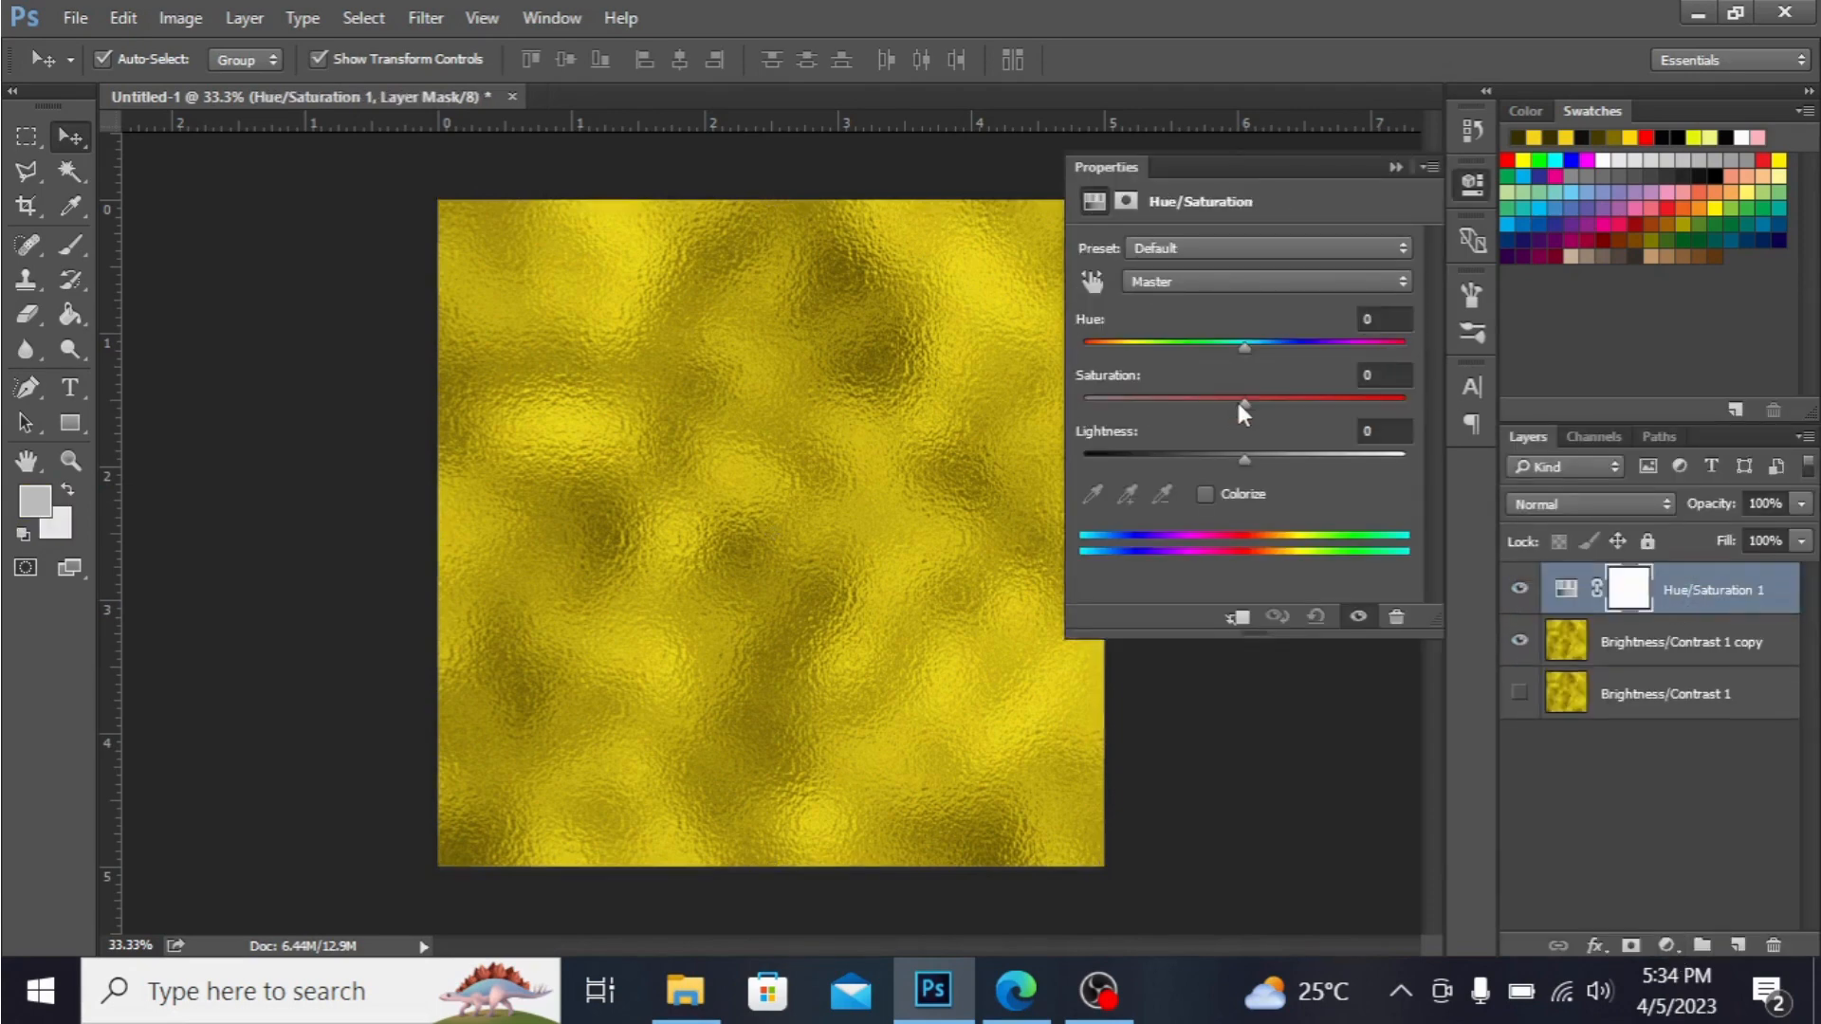
left_click_drag(1237, 404, 1080, 397)
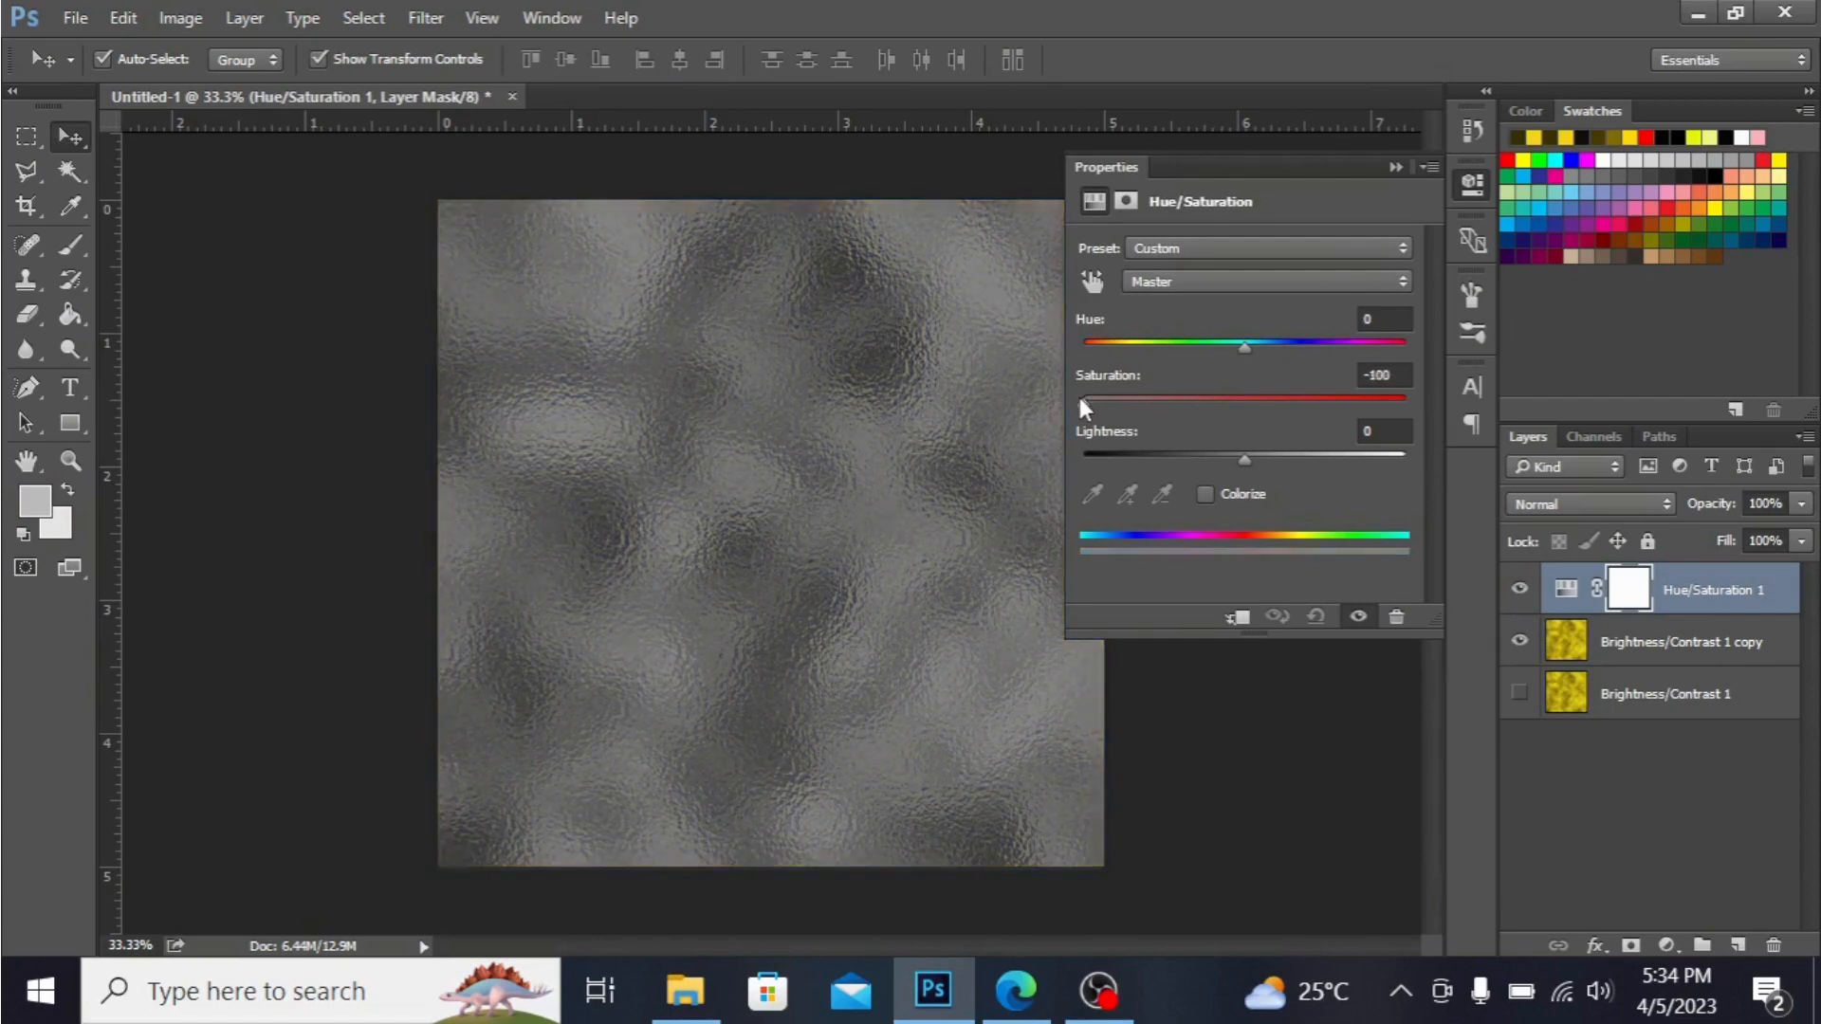
Add a Brightness/Contrast adjustment layer above the Hue/Saturation layer, set Brightness to 82 and adjust the Contrast.
left_click(1394, 169)
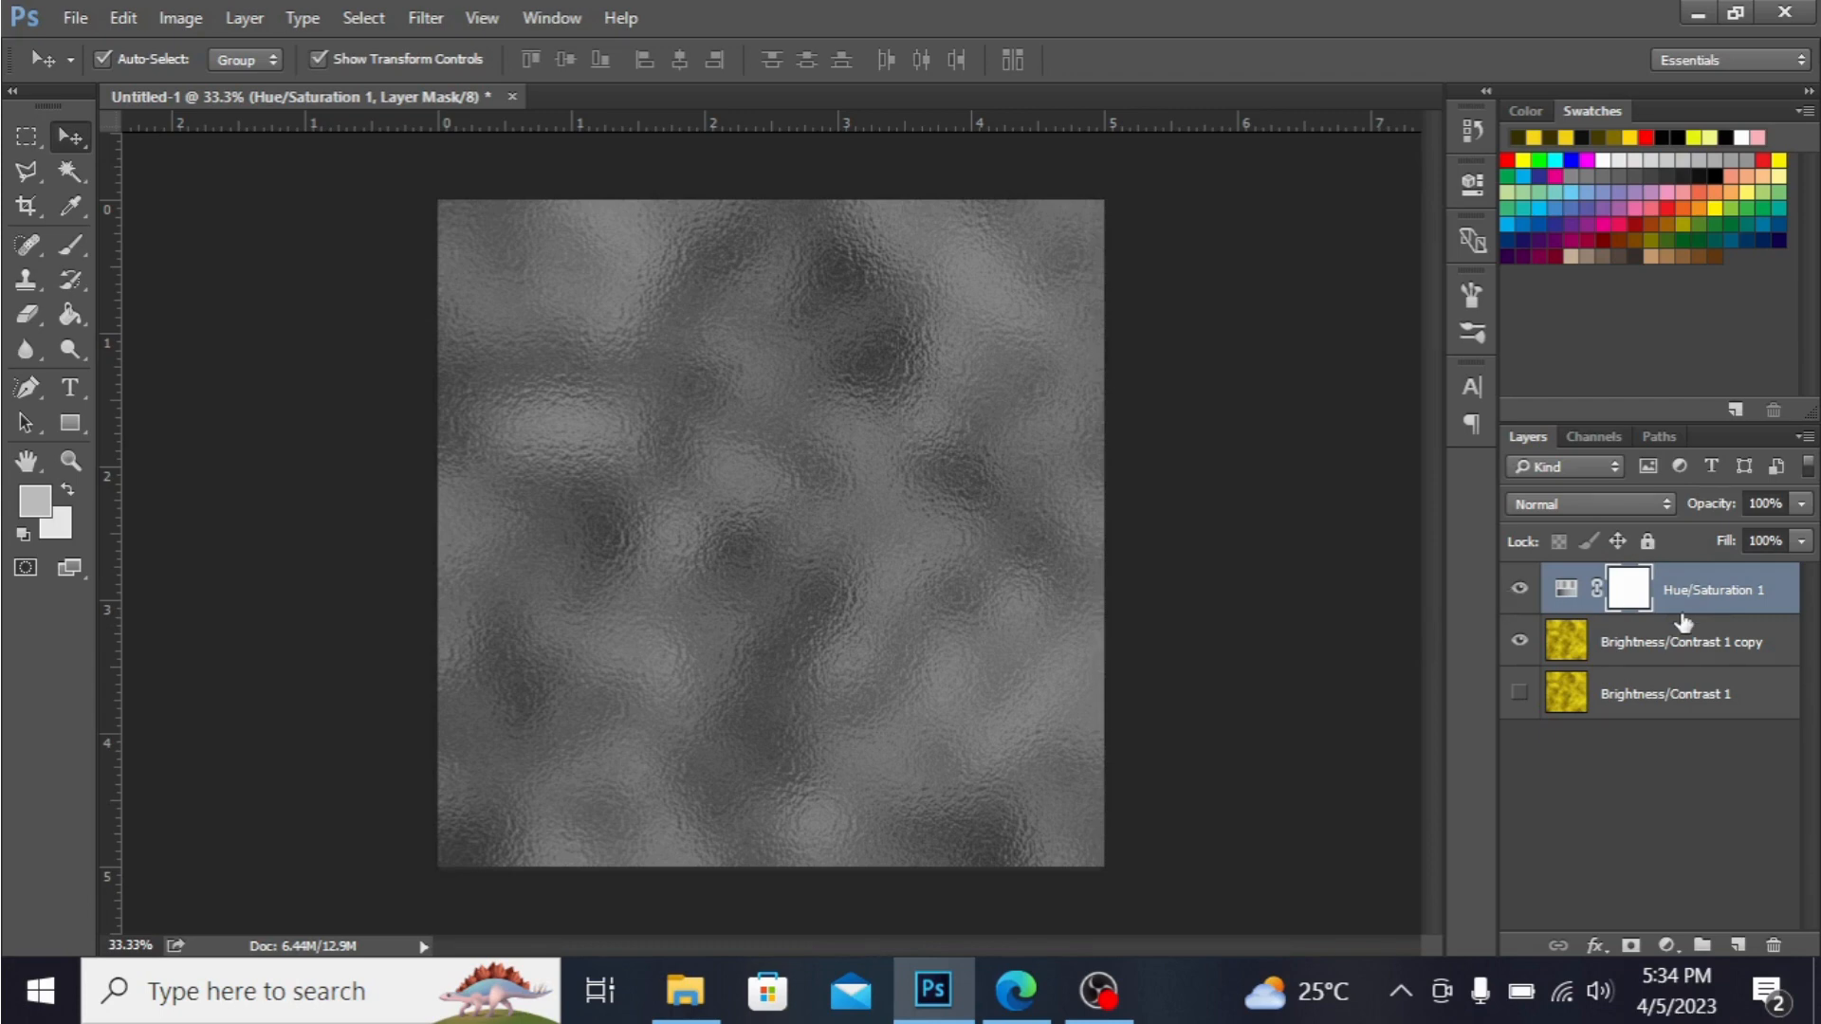
left_click(1667, 946)
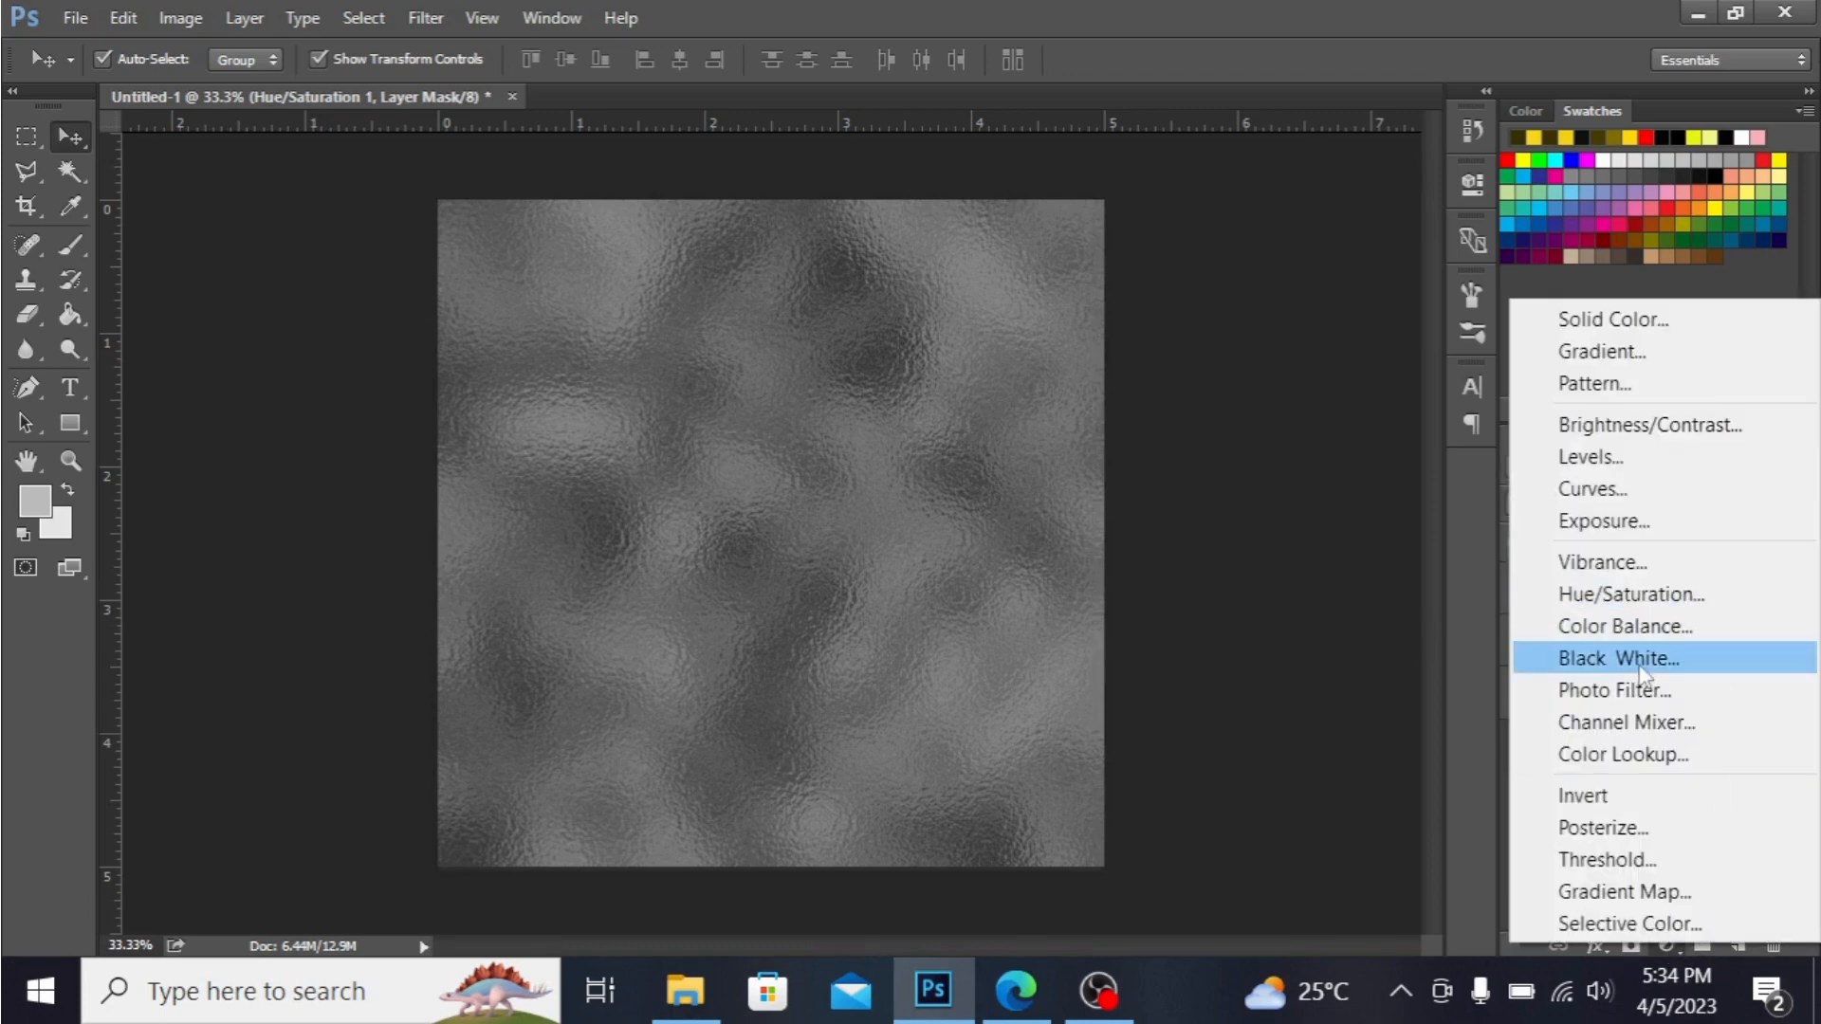
left_click(1719, 426)
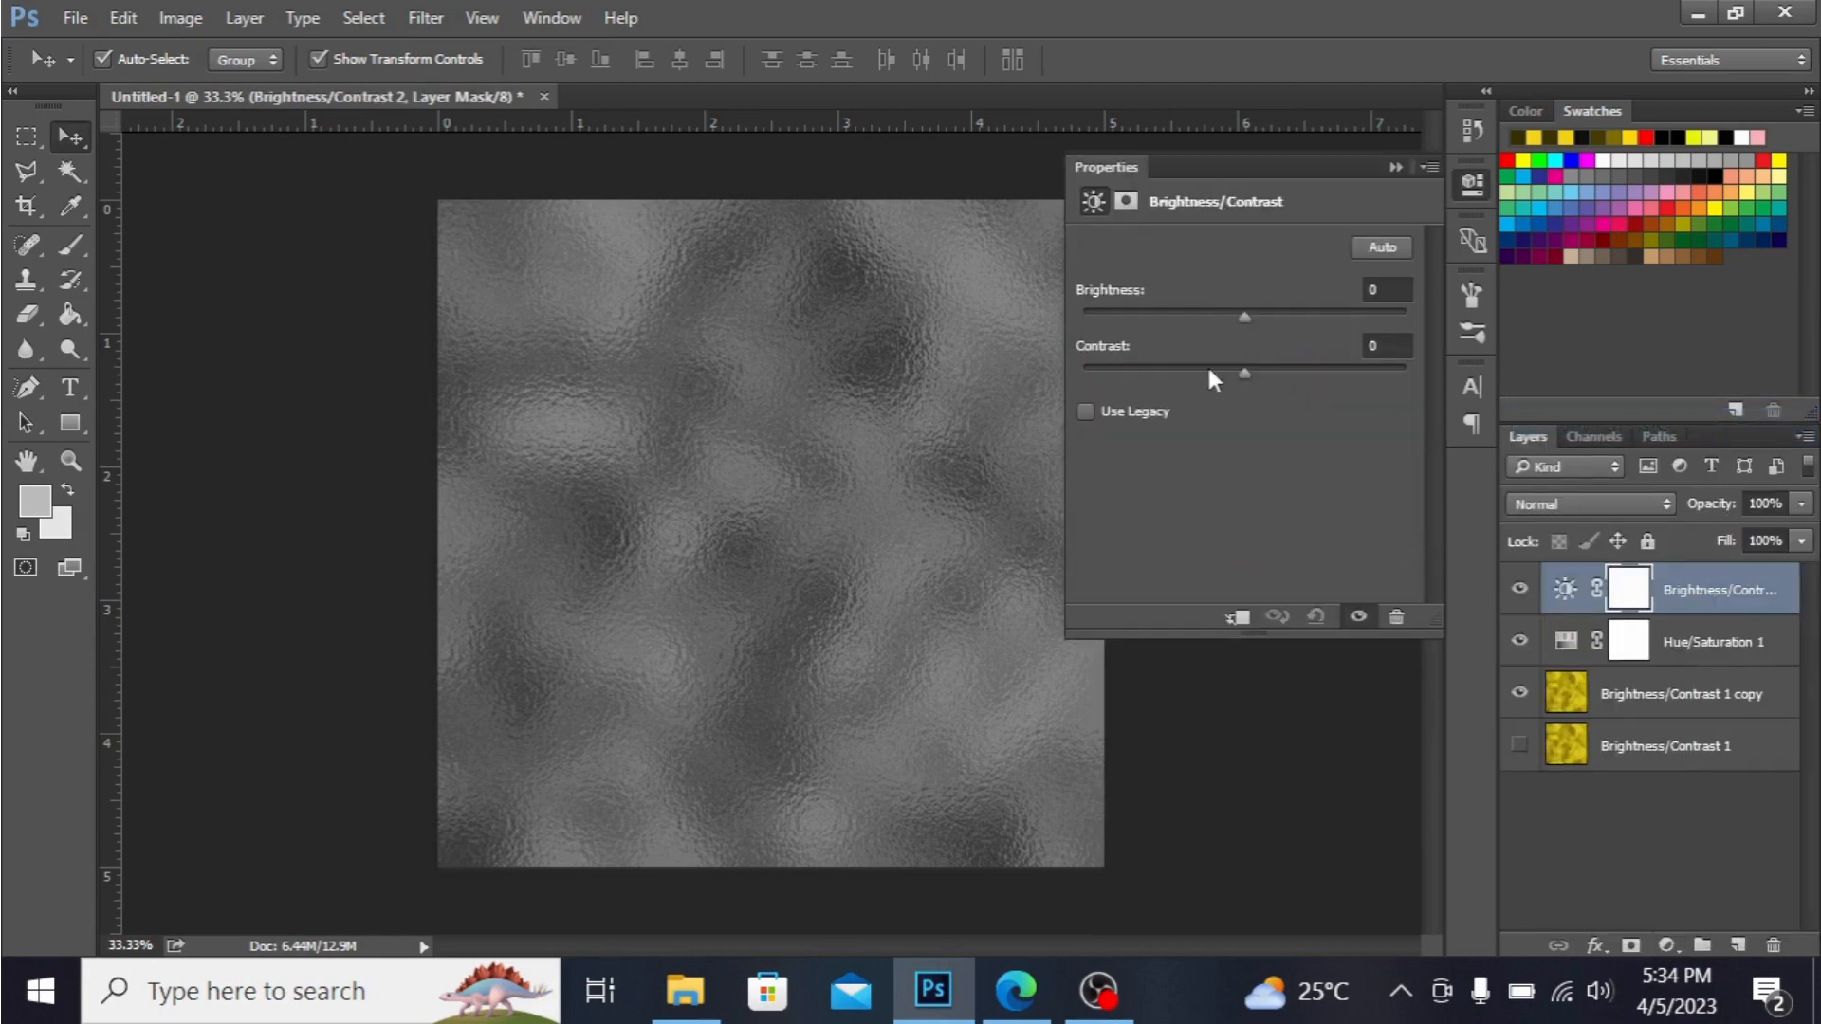
left_click_drag(1248, 313, 1354, 341)
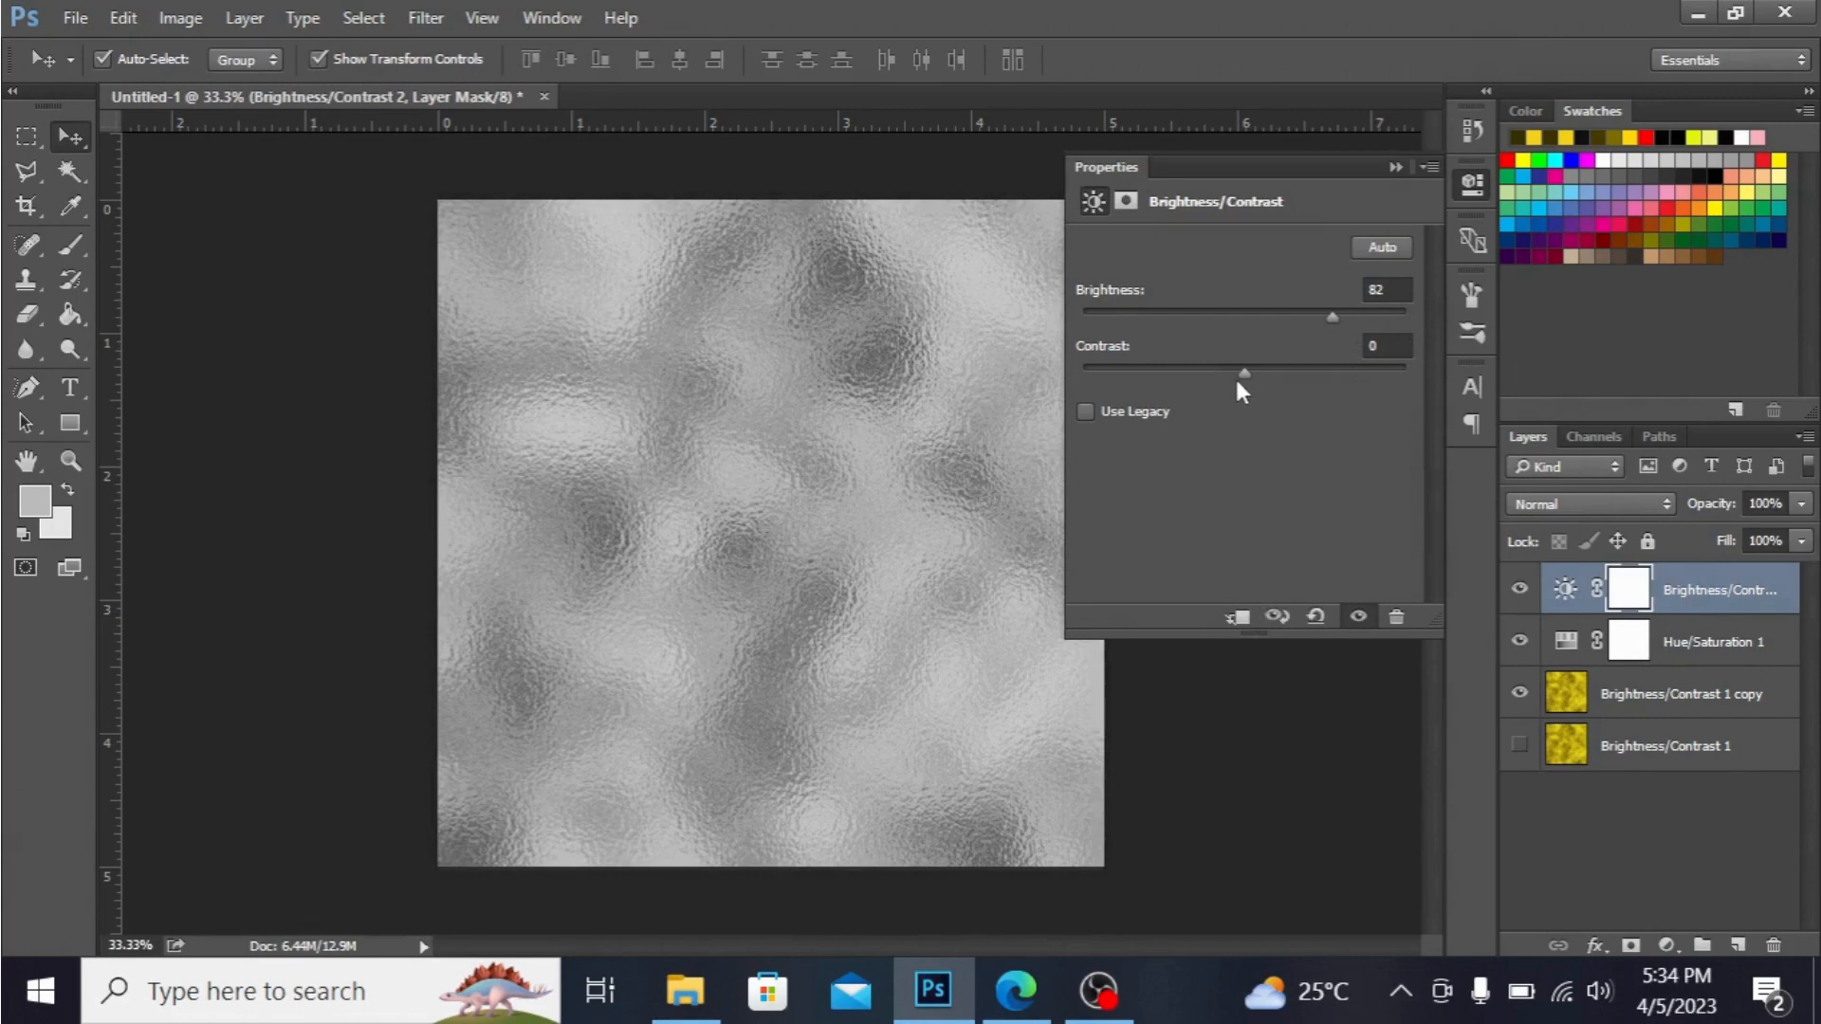
left_click_drag(1242, 376, 1188, 370)
left_click(1395, 167)
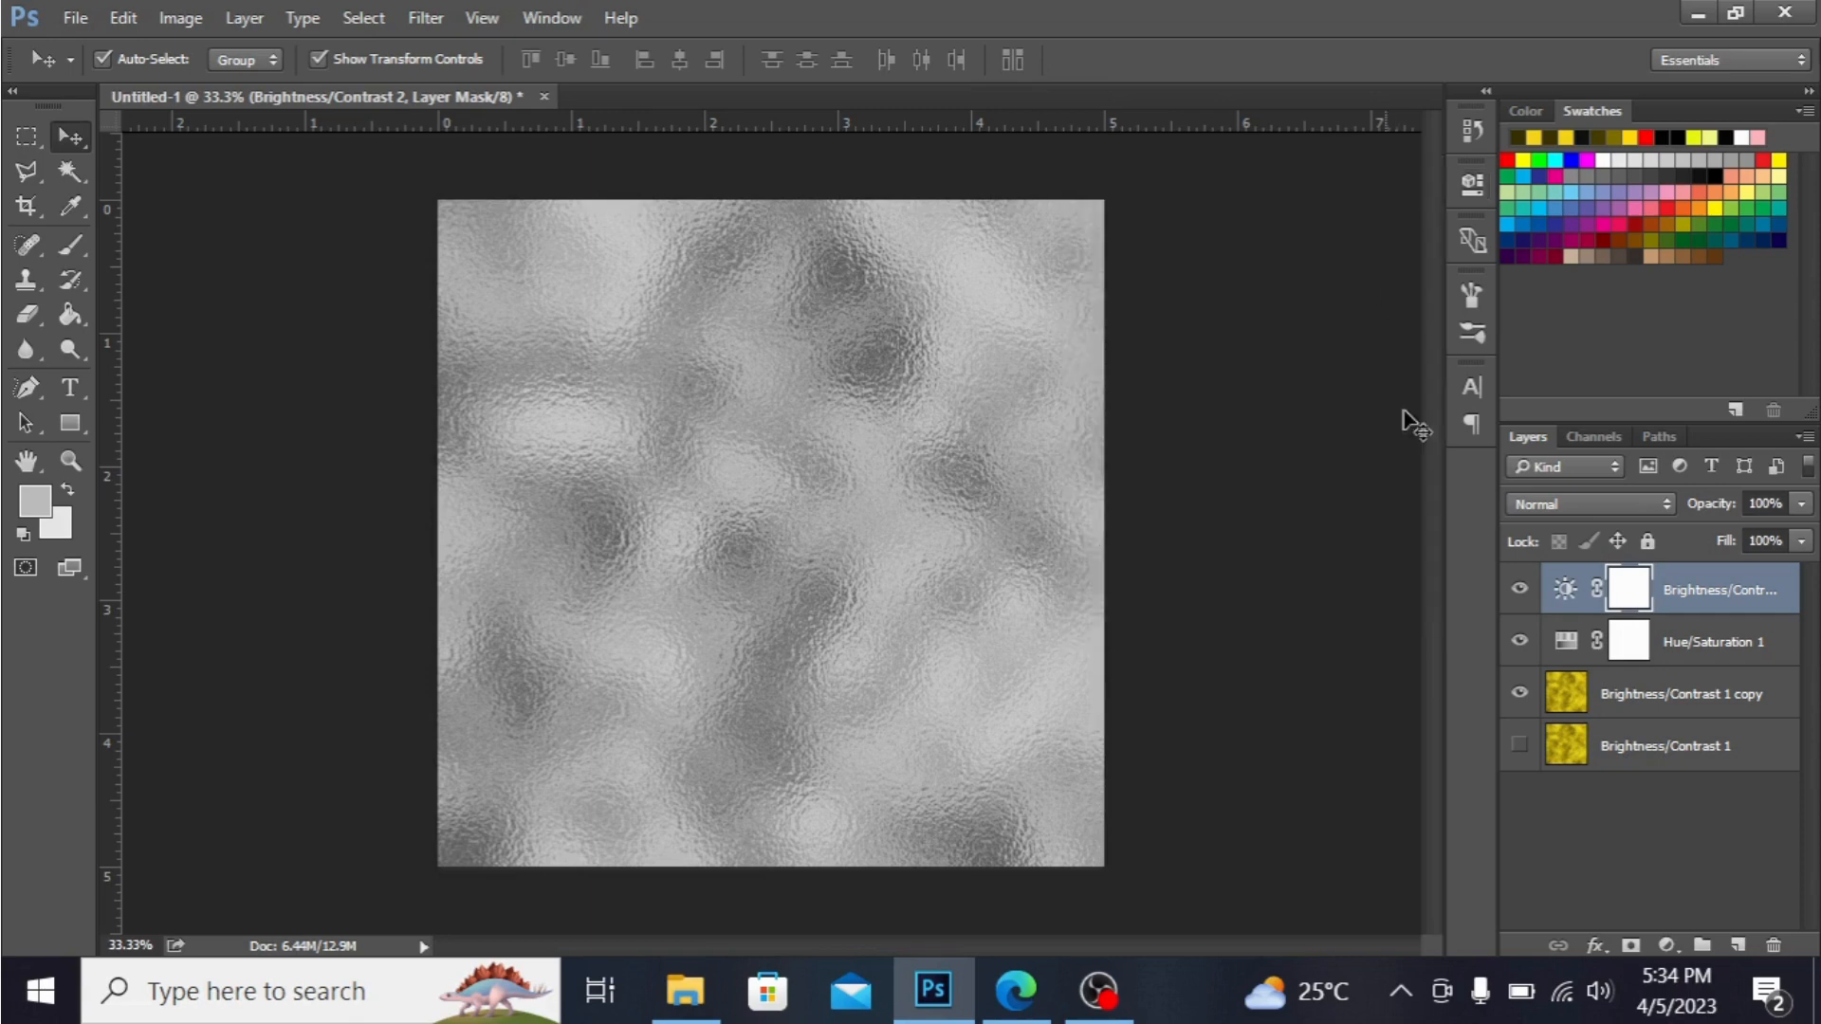
Merge the Brightness/Contrast and Hue/Saturation adjustment layers with the gold texture copy into one silver layer.
left_click(1707, 637, "shift")
left_click(1691, 695, "shift")
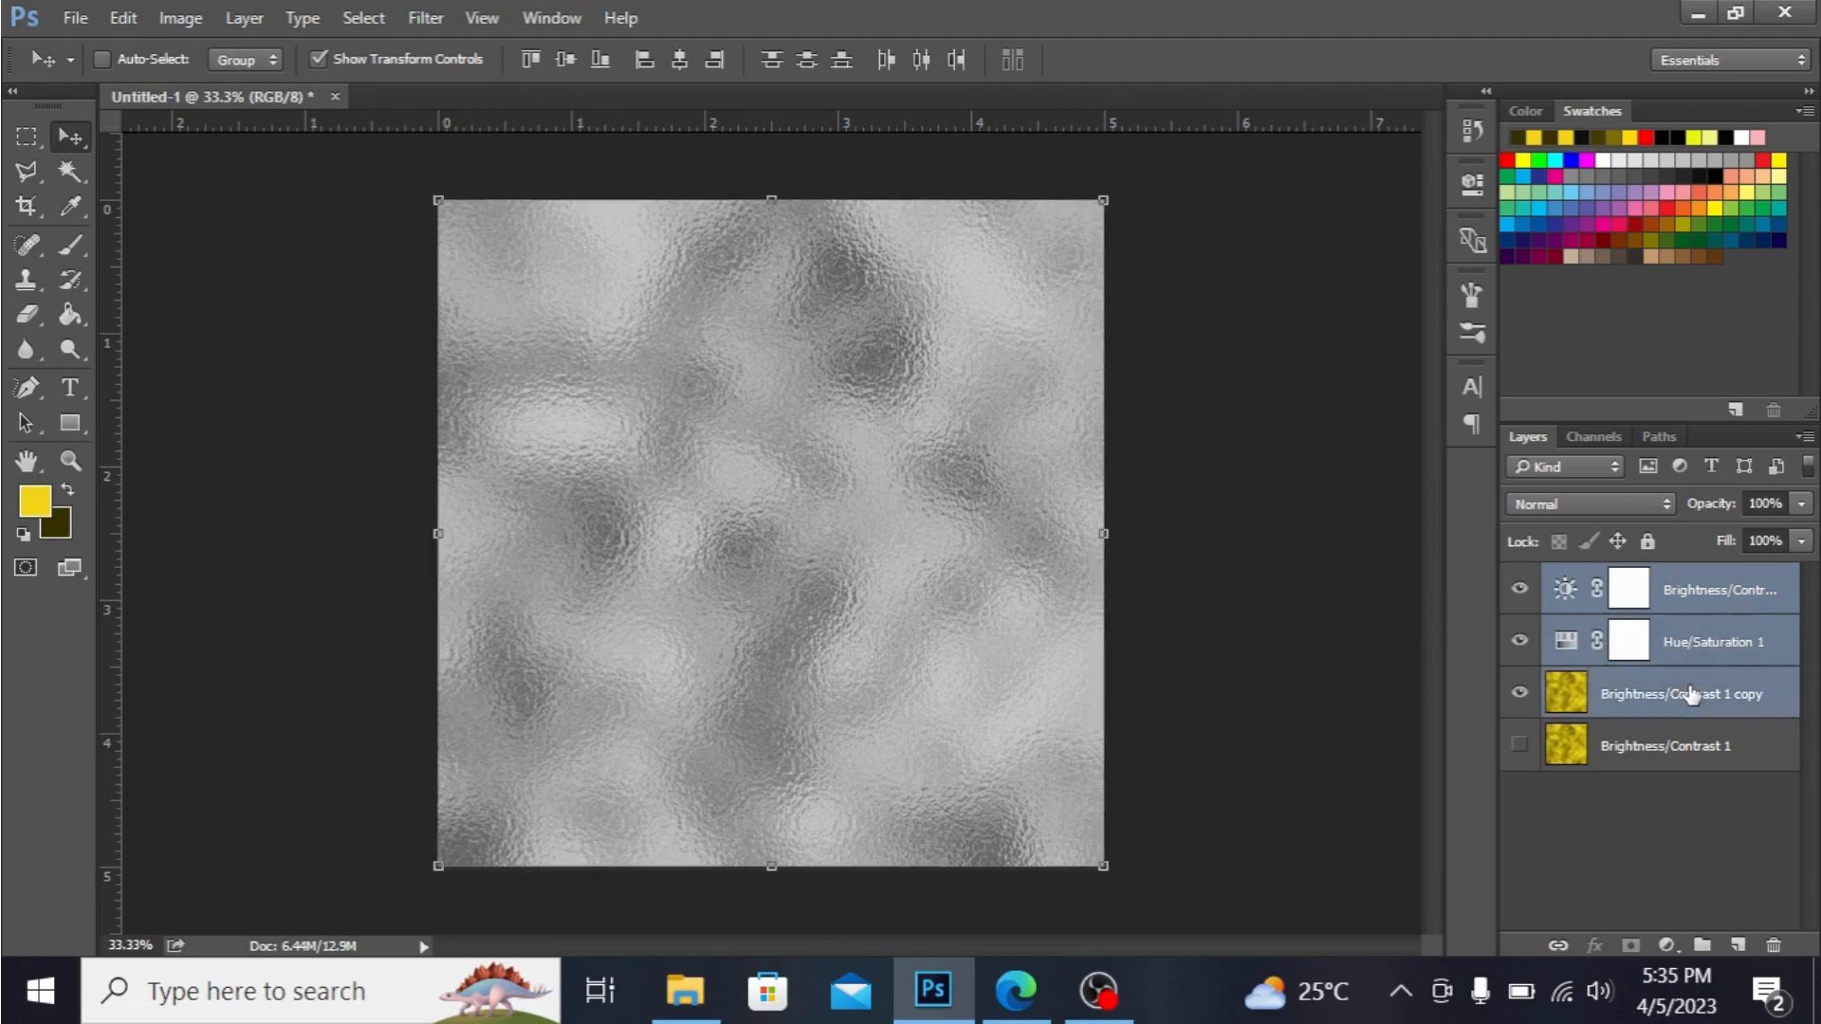
right_click(1691, 695)
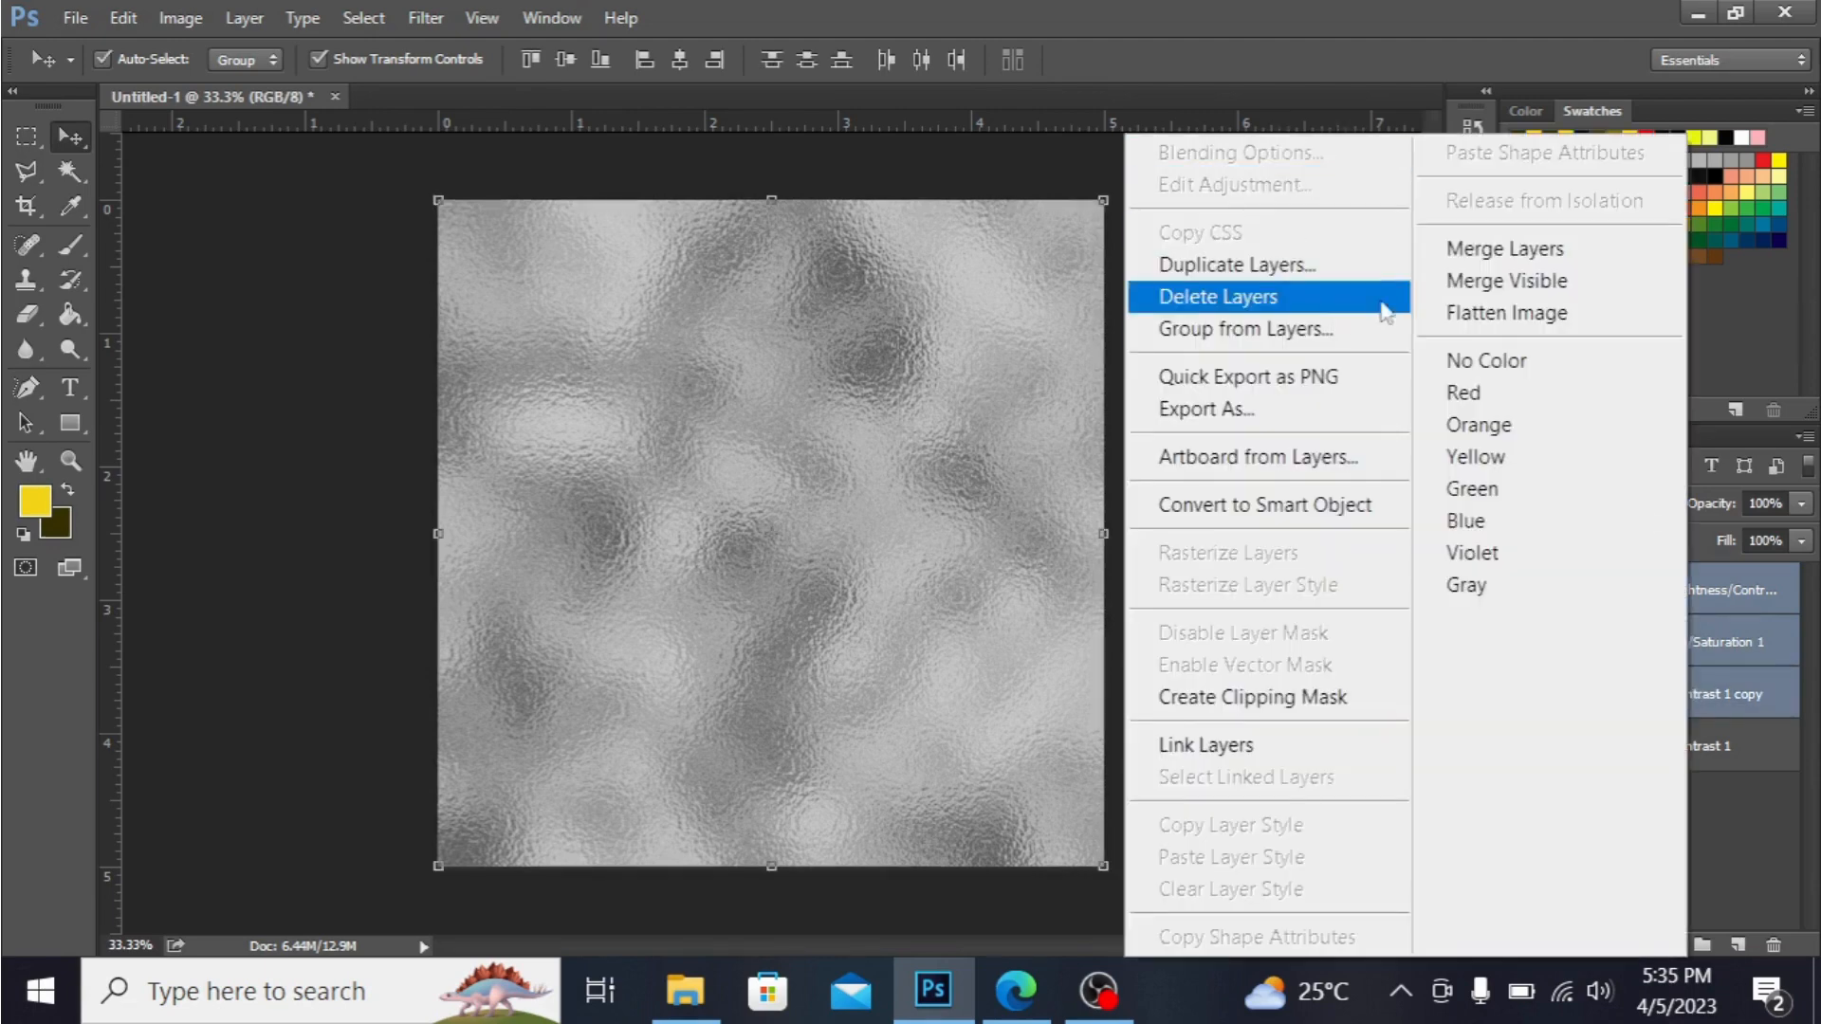
left_click(1458, 251)
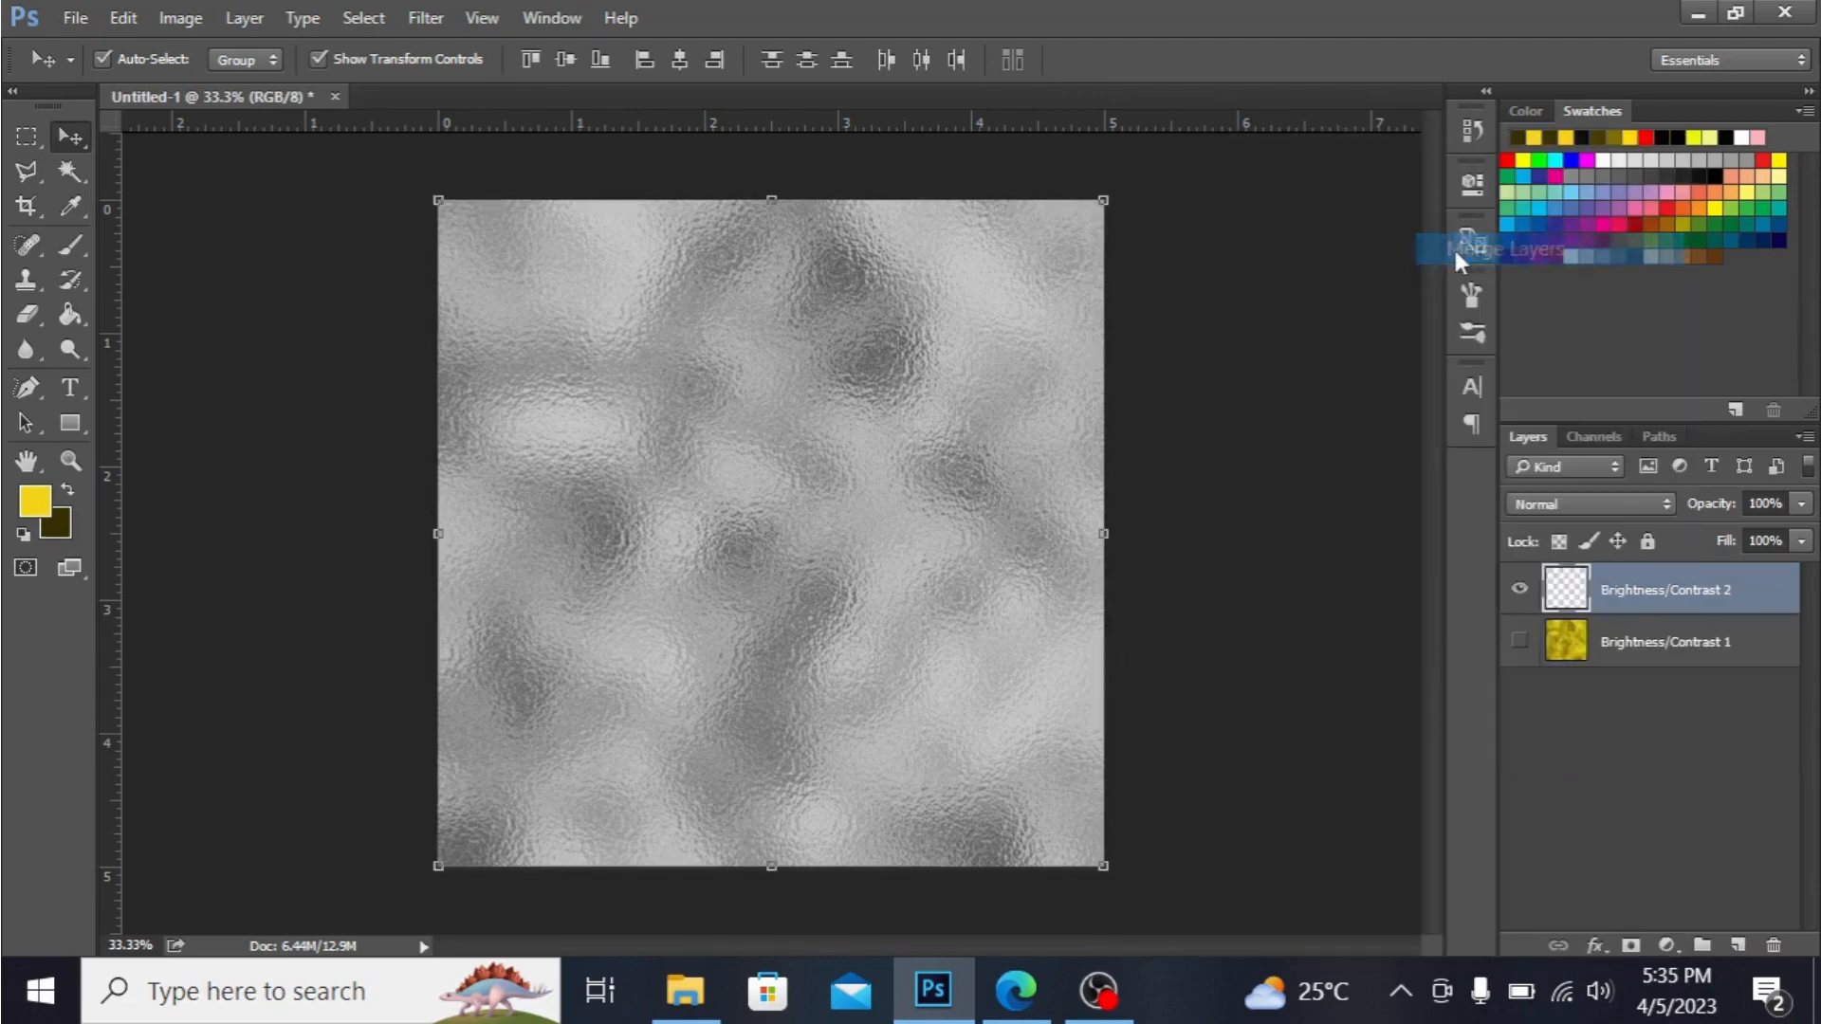
Duplicate the merged silver texture layer and hide the original silver layer beneath the copy.
left_click(1524, 636)
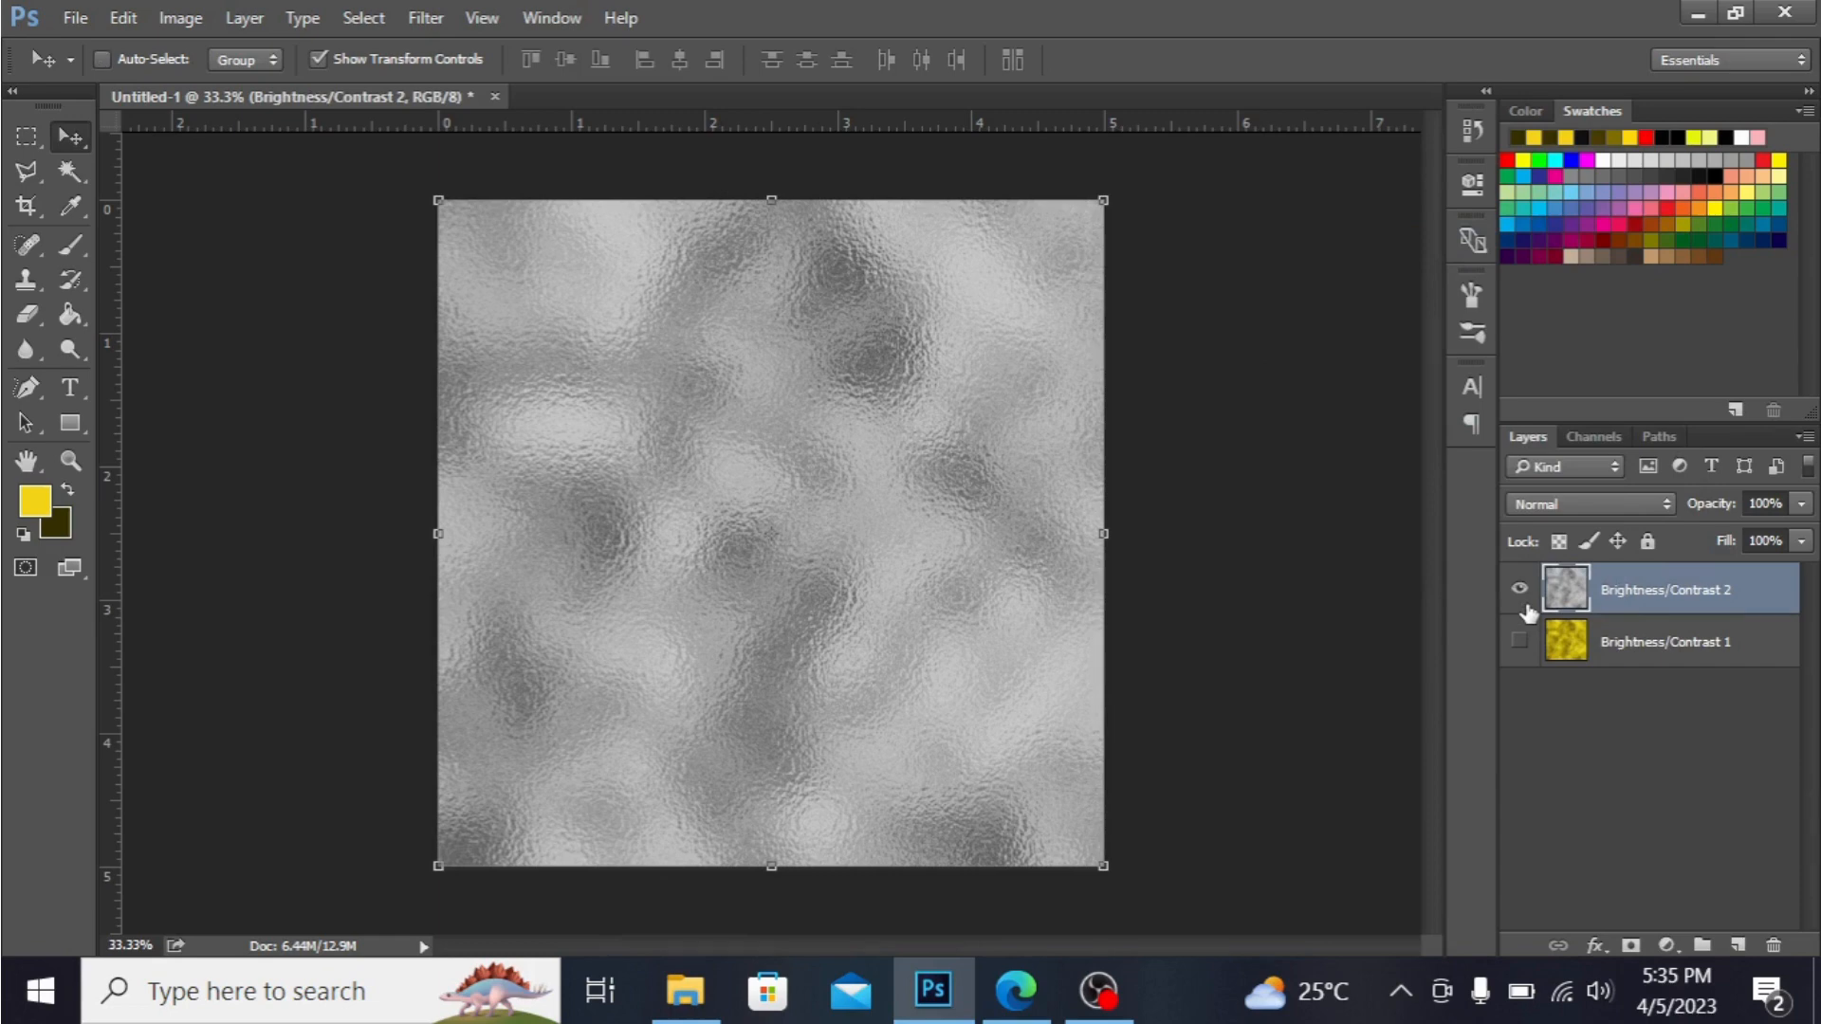
key("ctrl+j")
left_click(1520, 643)
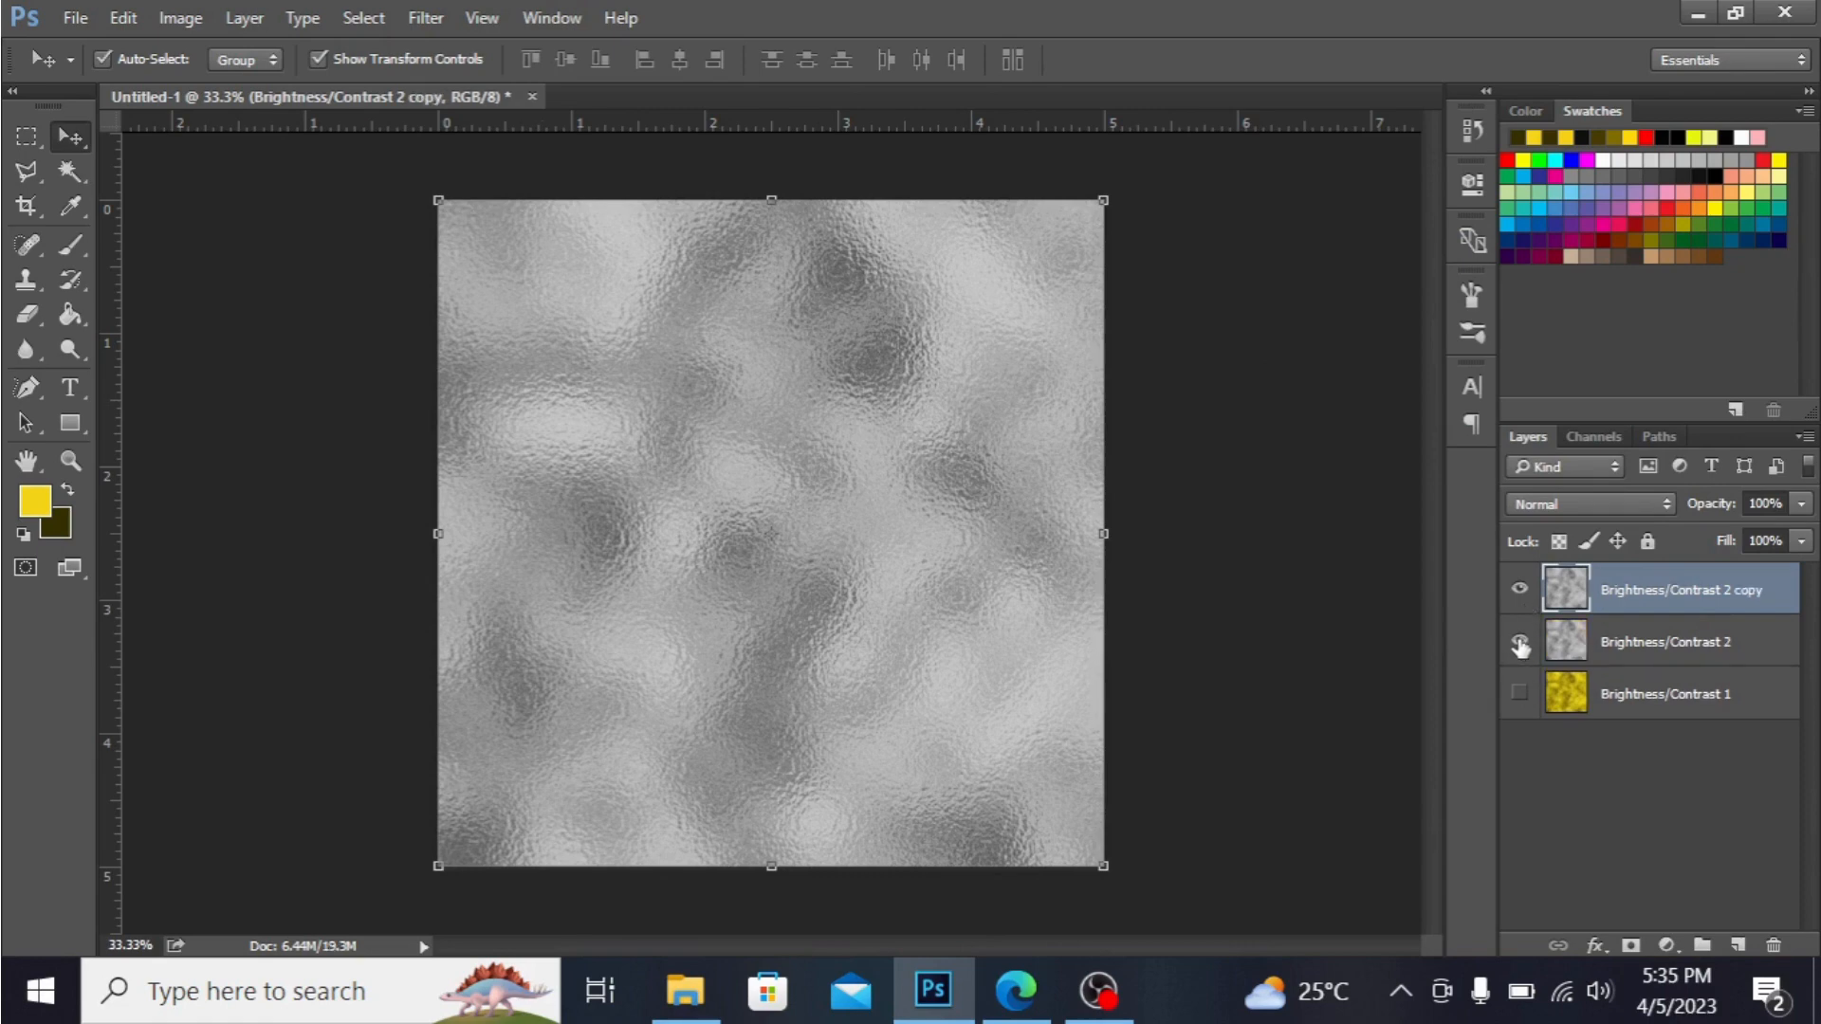
Add a pink Solid Color fill layer (#f897ee) above the silver copy and set its blend mode to Multiply.
left_click(1675, 954)
left_click(1721, 322)
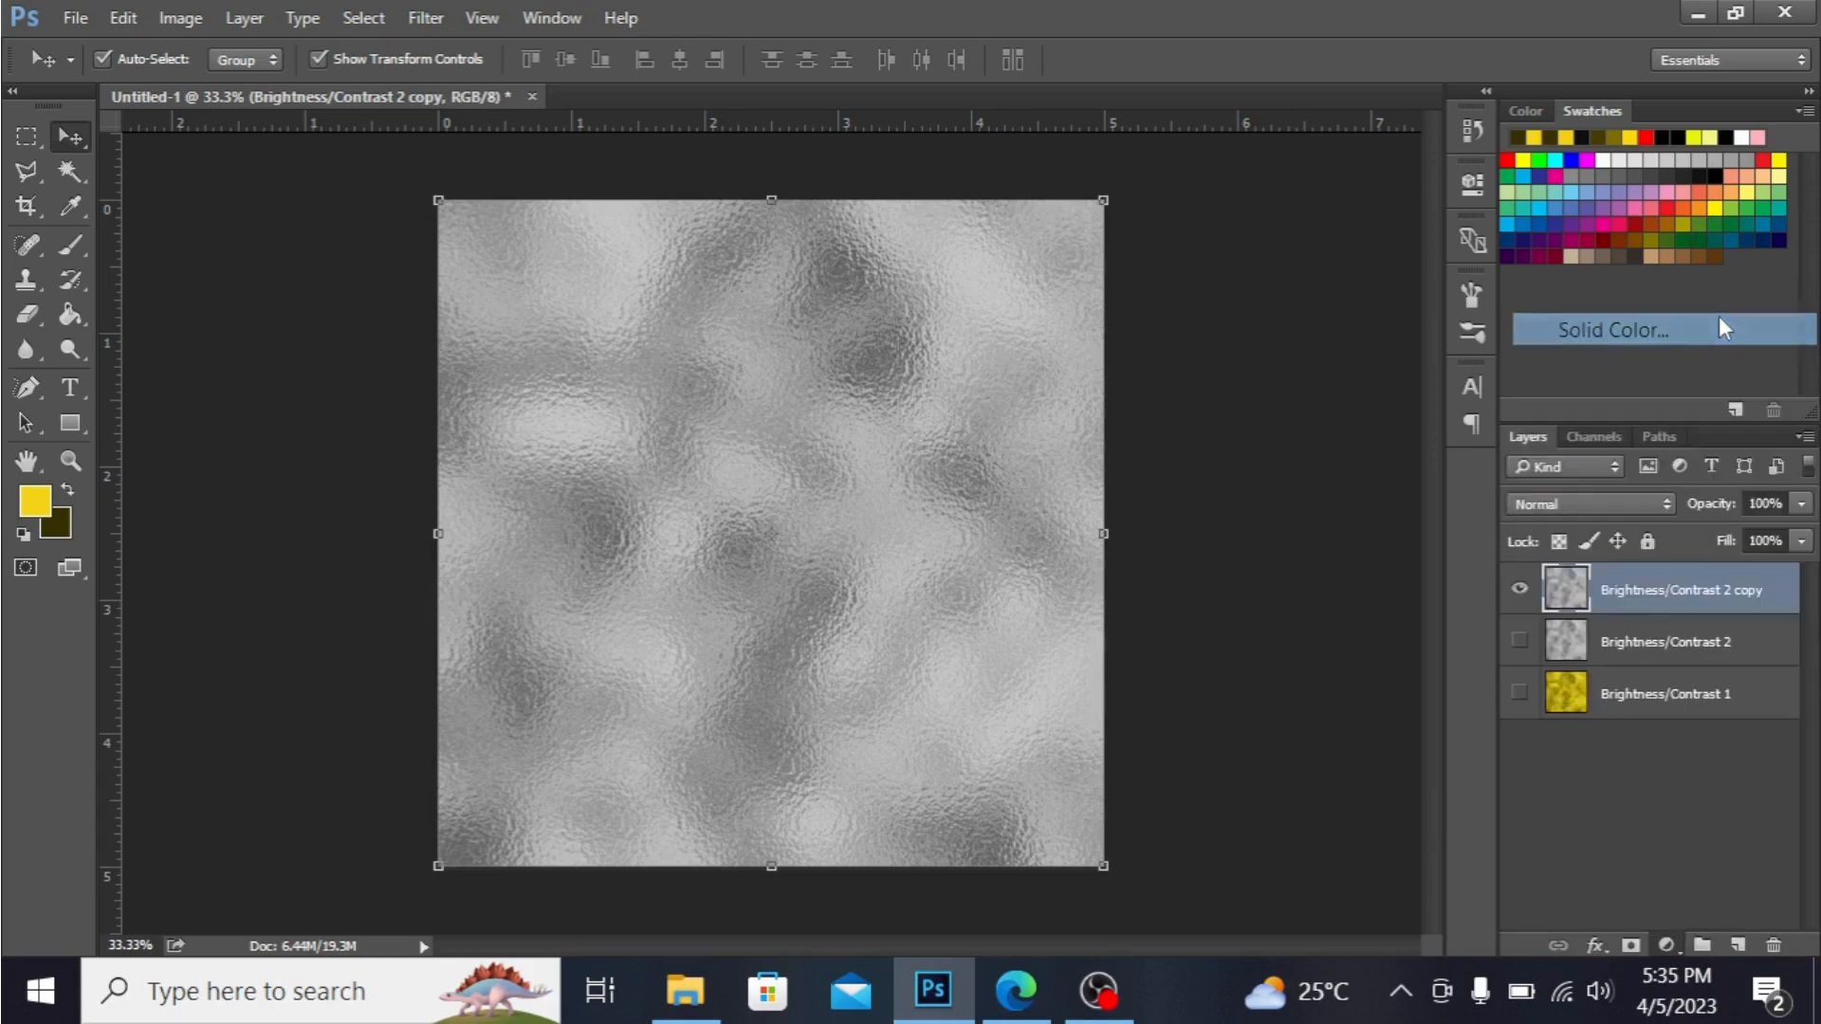
left_click(1485, 260)
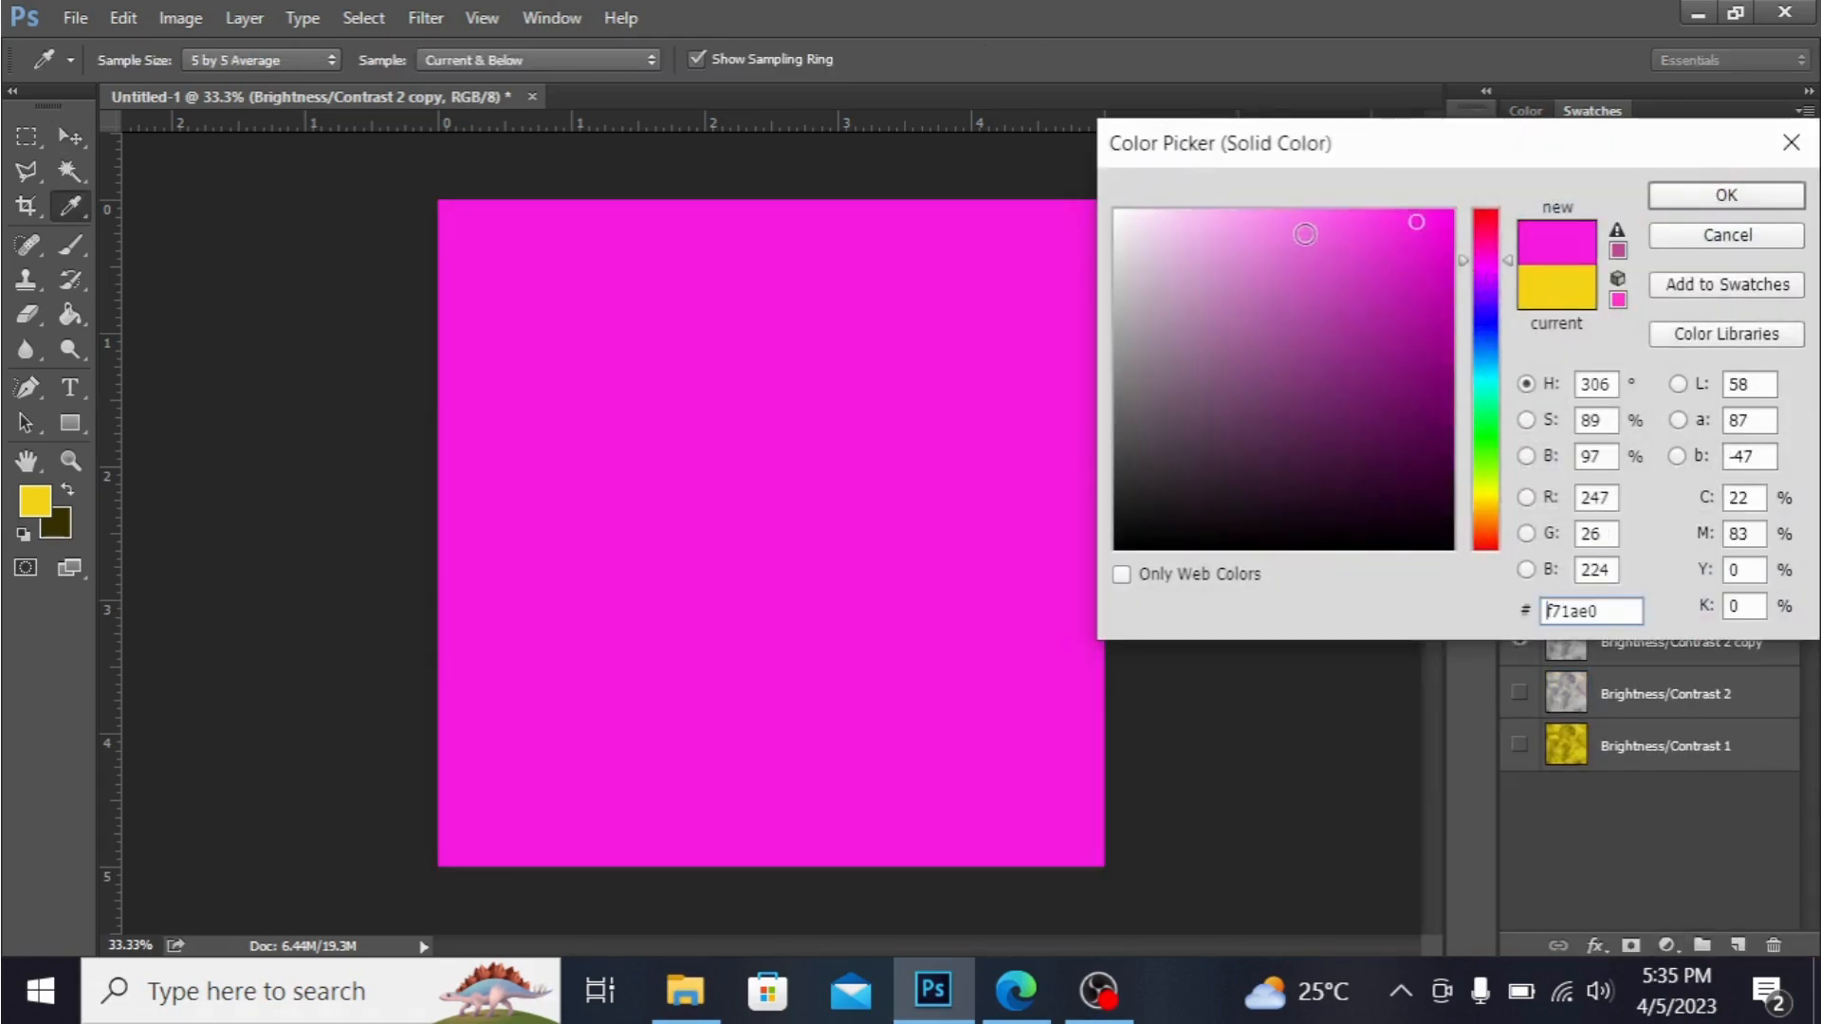
left_click(1218, 216)
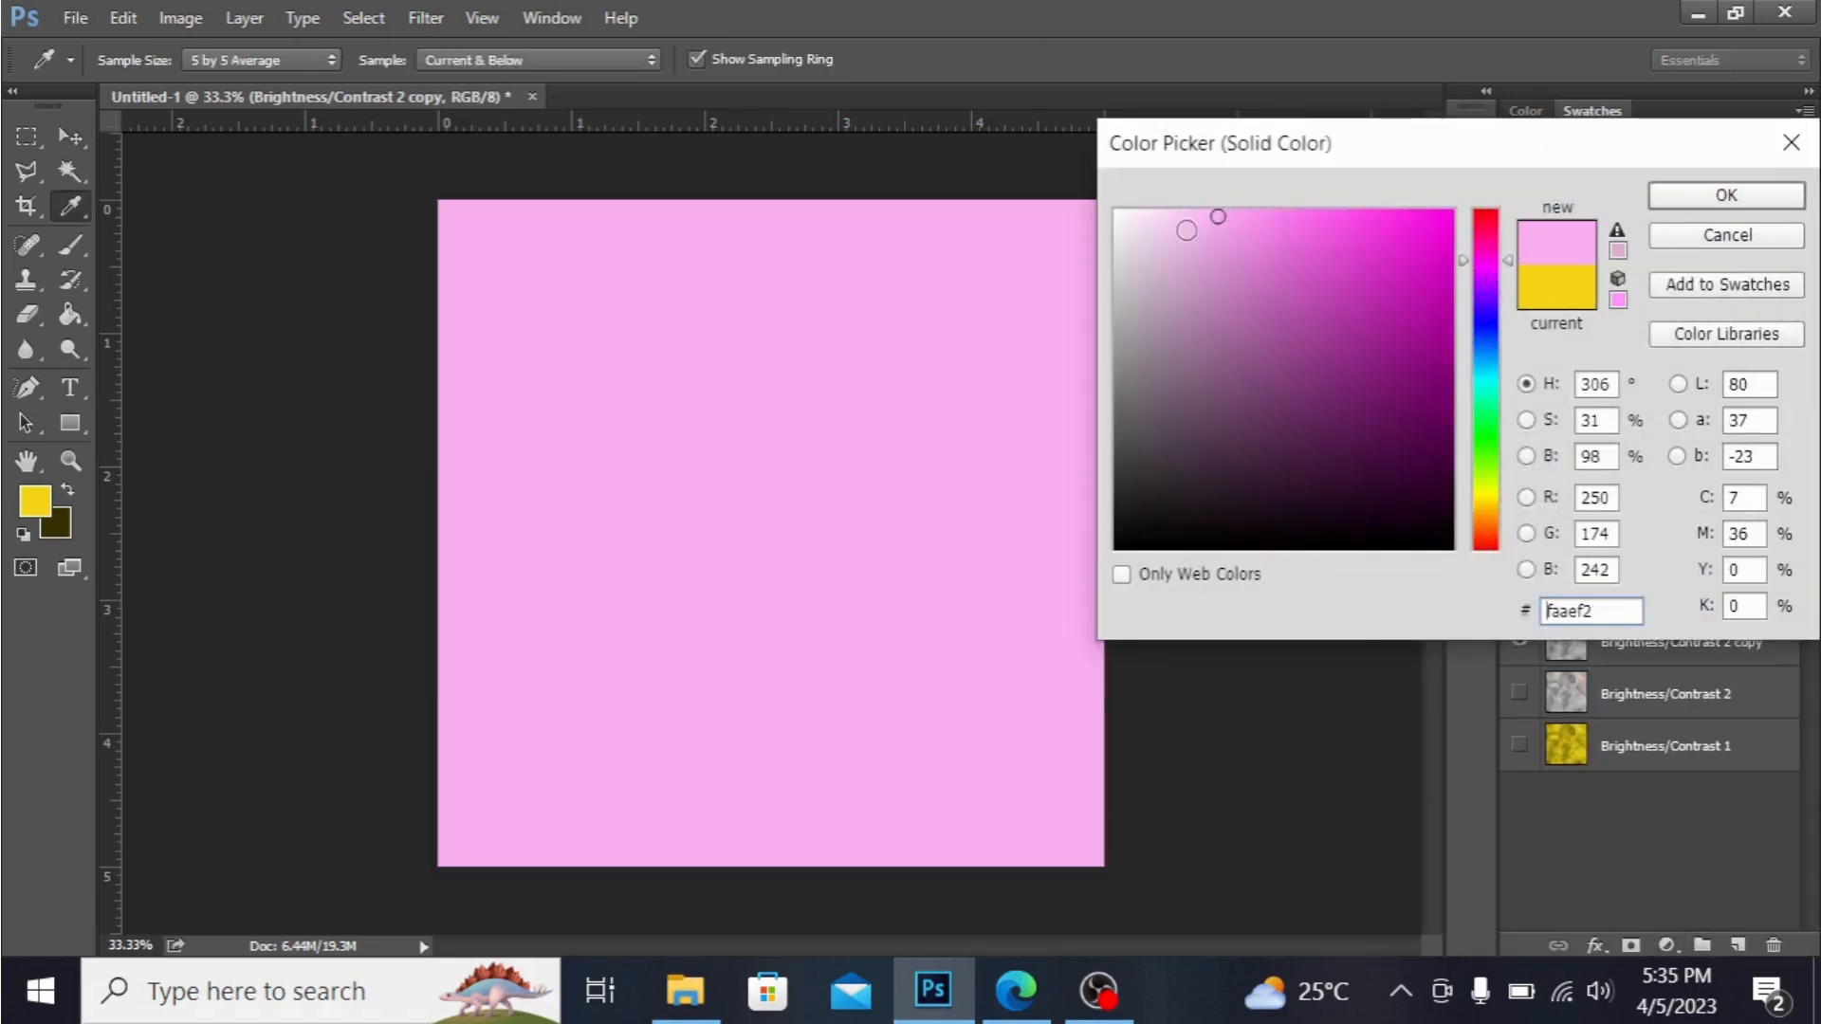
left_click(1247, 219)
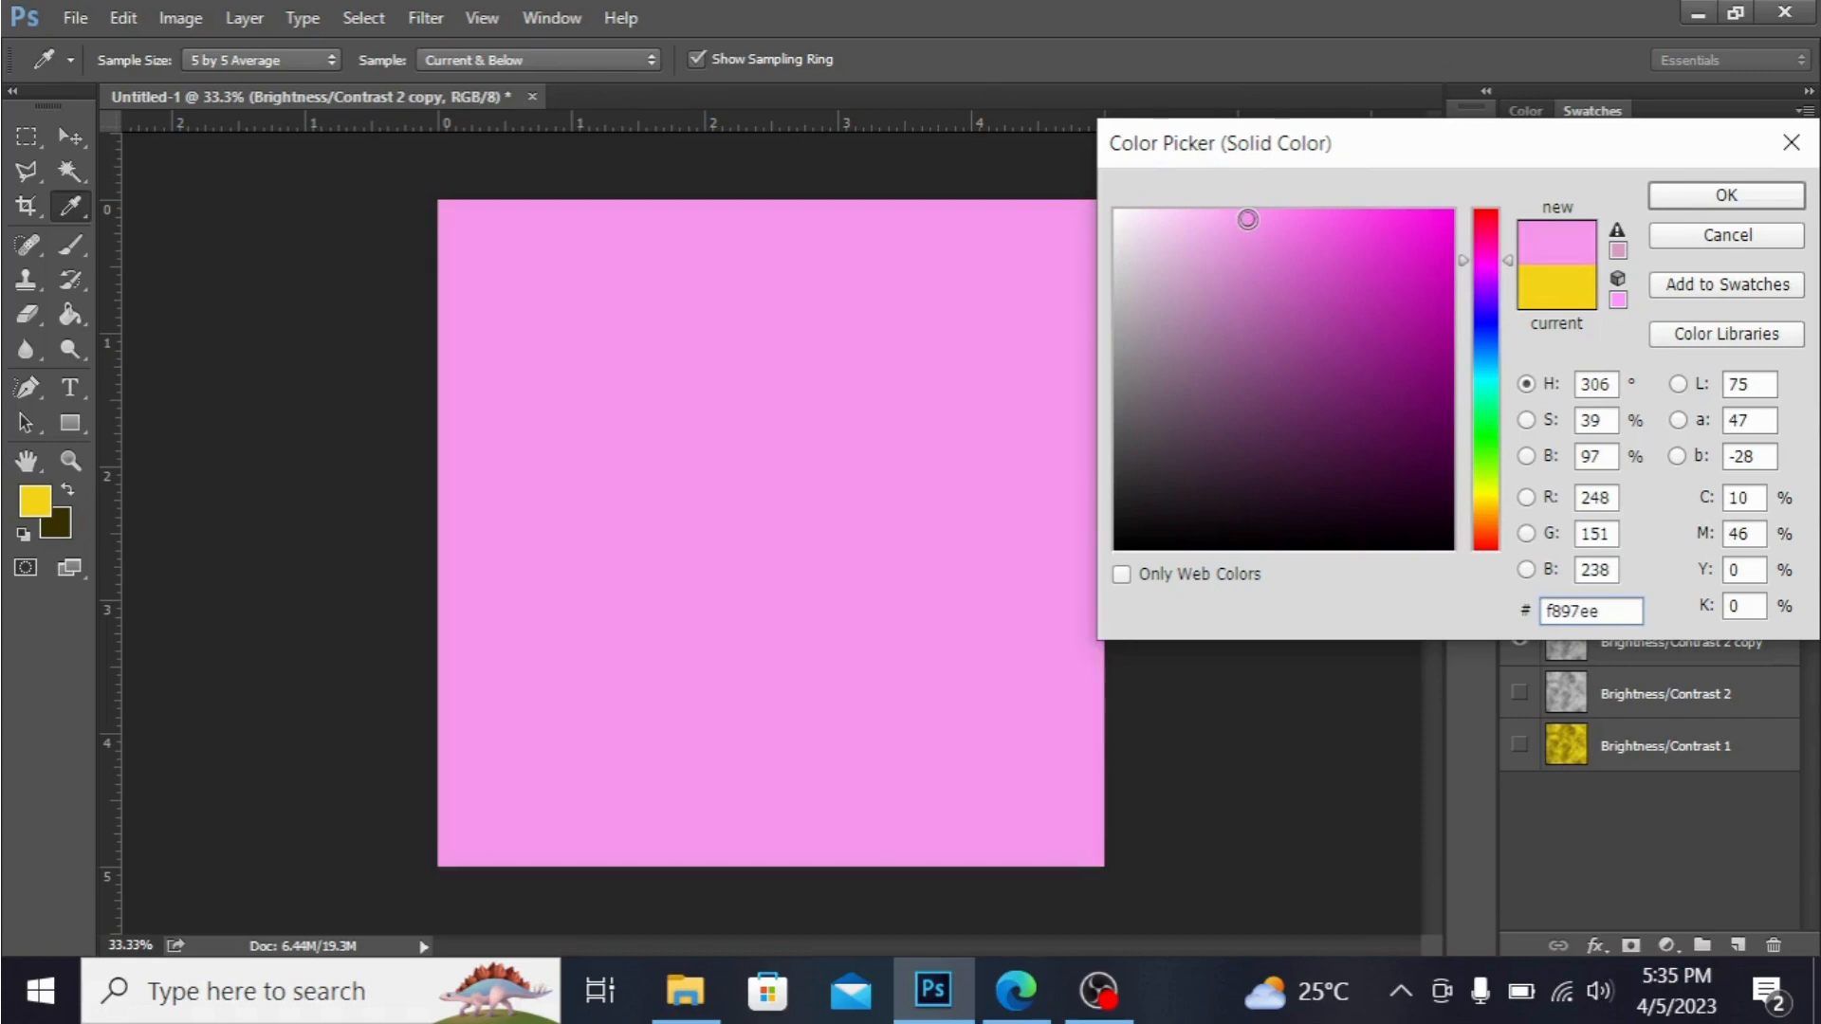
left_click(1699, 198)
left_click(1624, 499)
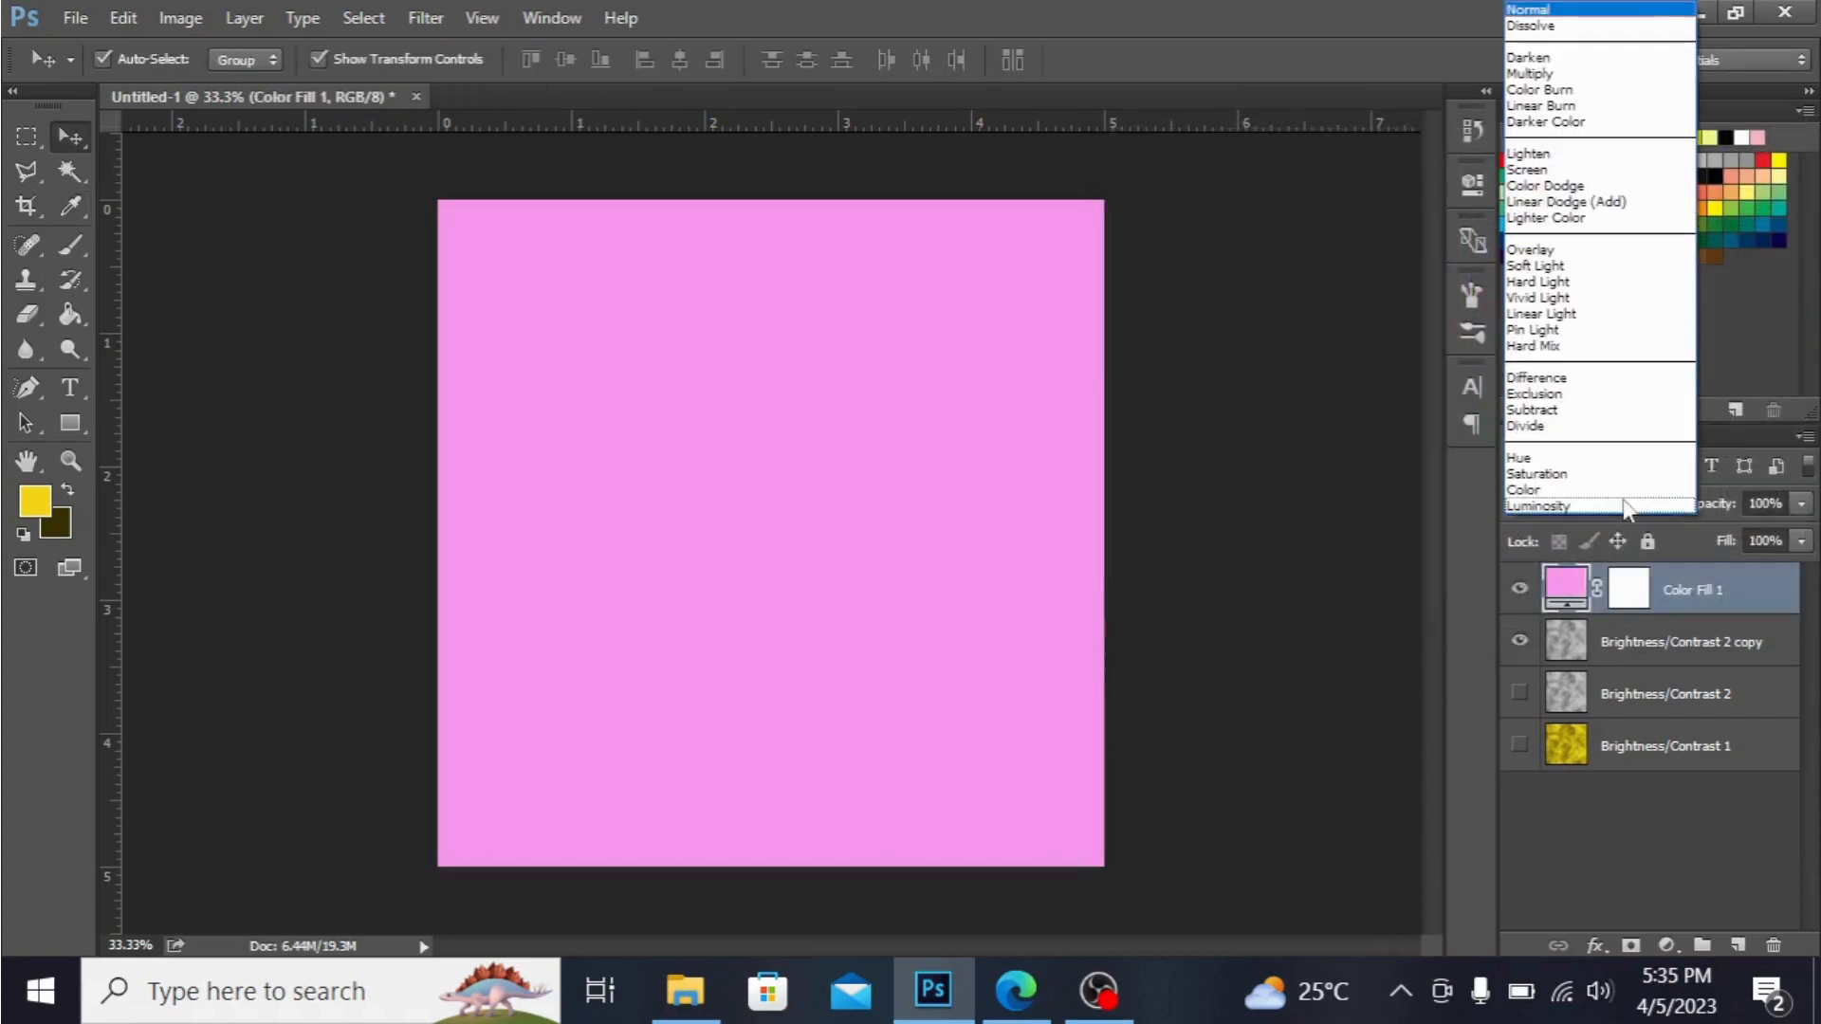
left_click(1618, 63)
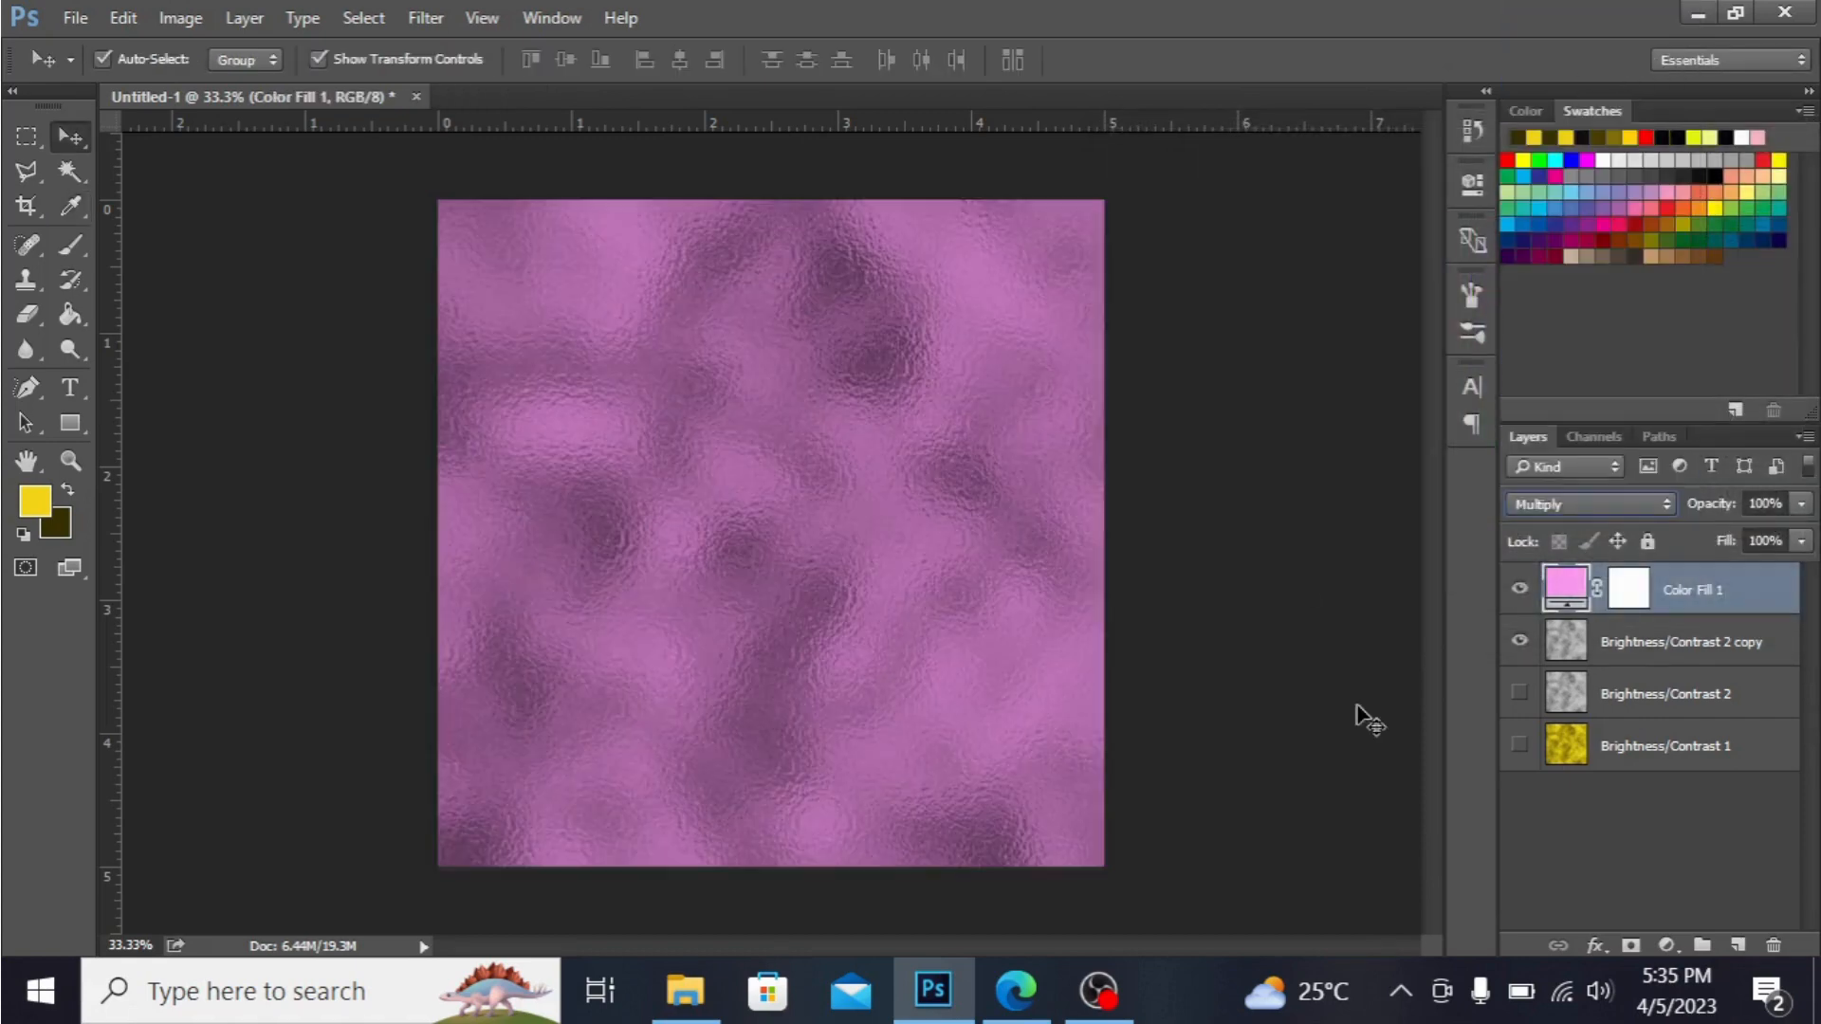
Merge the pink color fill layer and the silver texture copy into a single layer.
left_click(1727, 642, "shift")
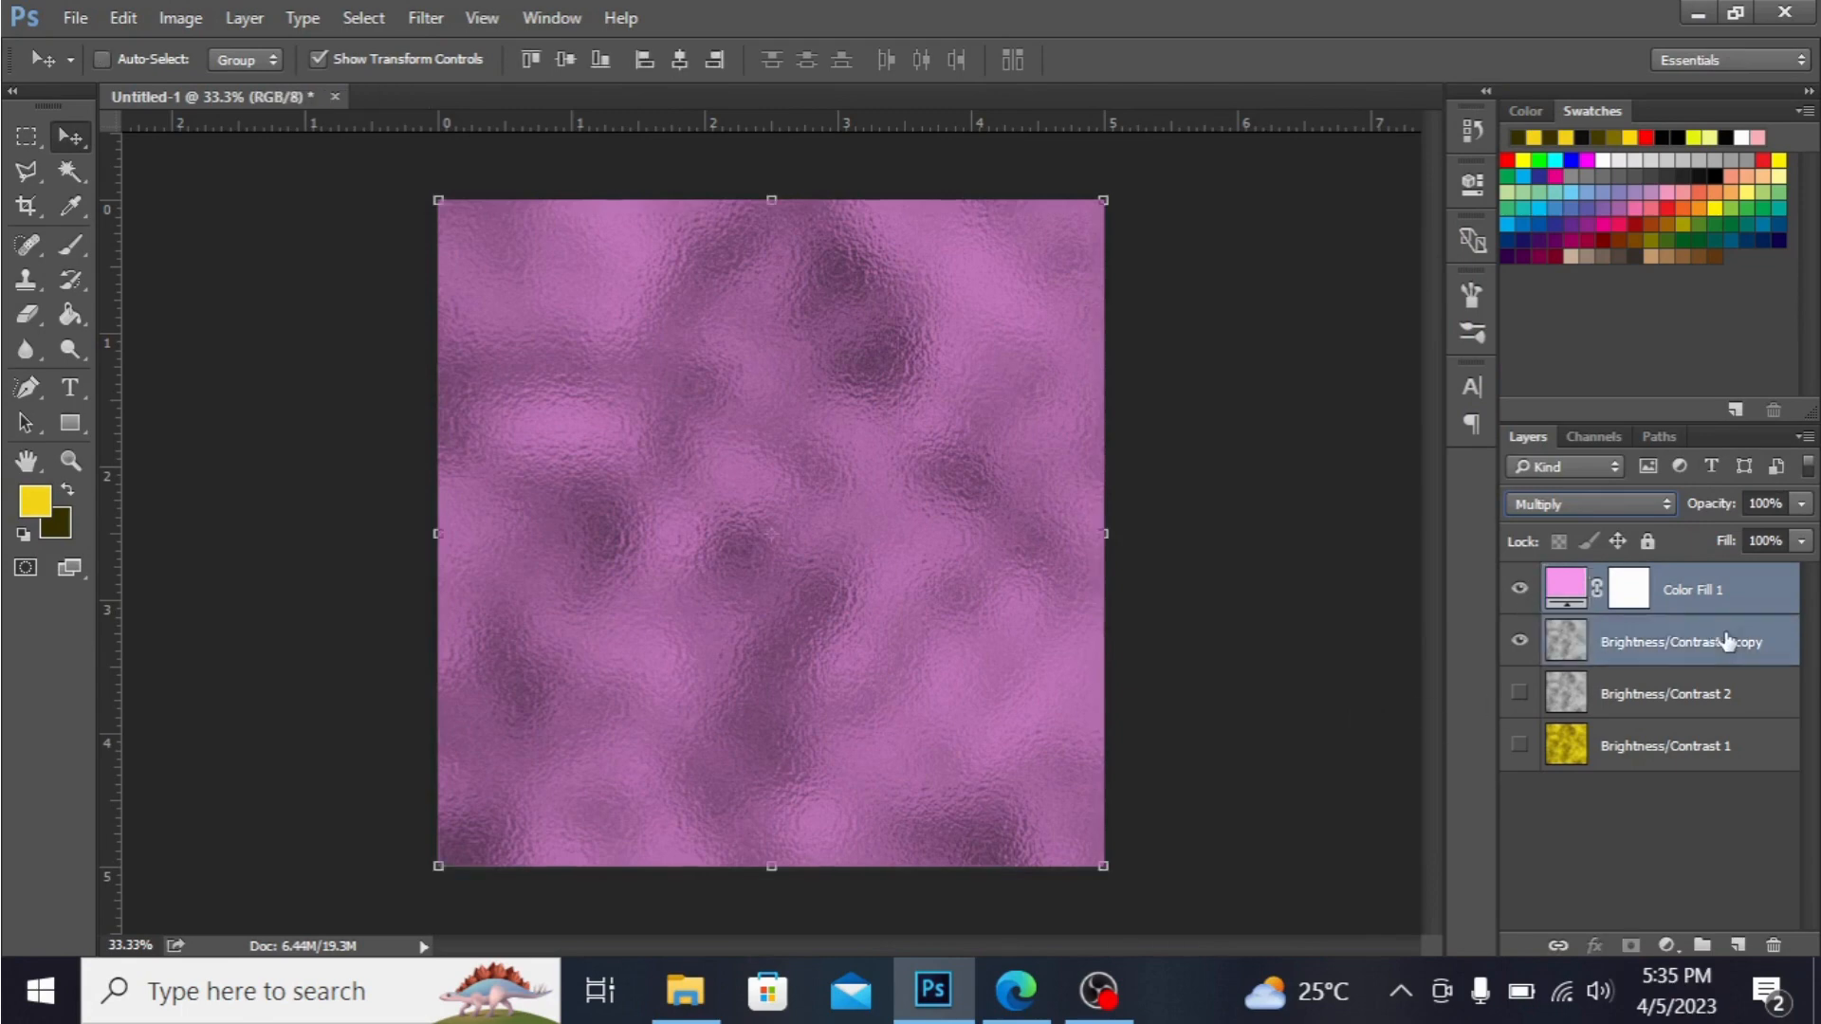
right_click(1727, 642)
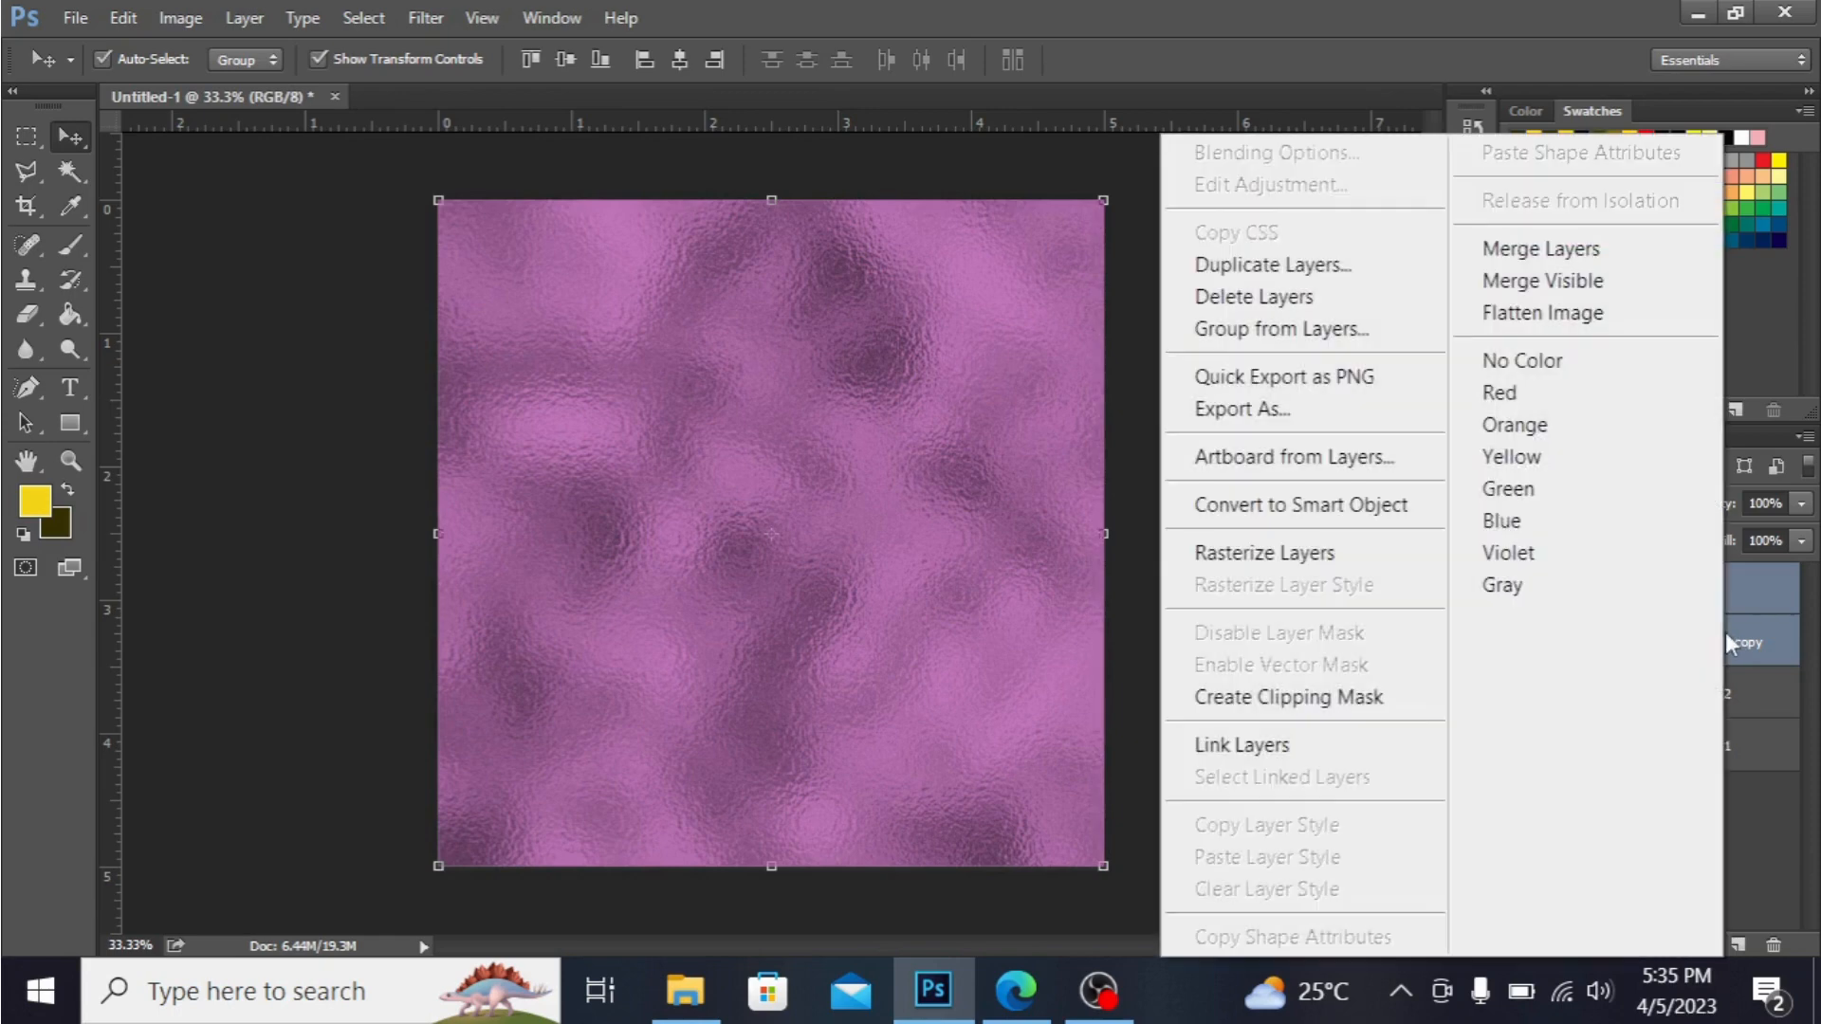
left_click(1580, 260)
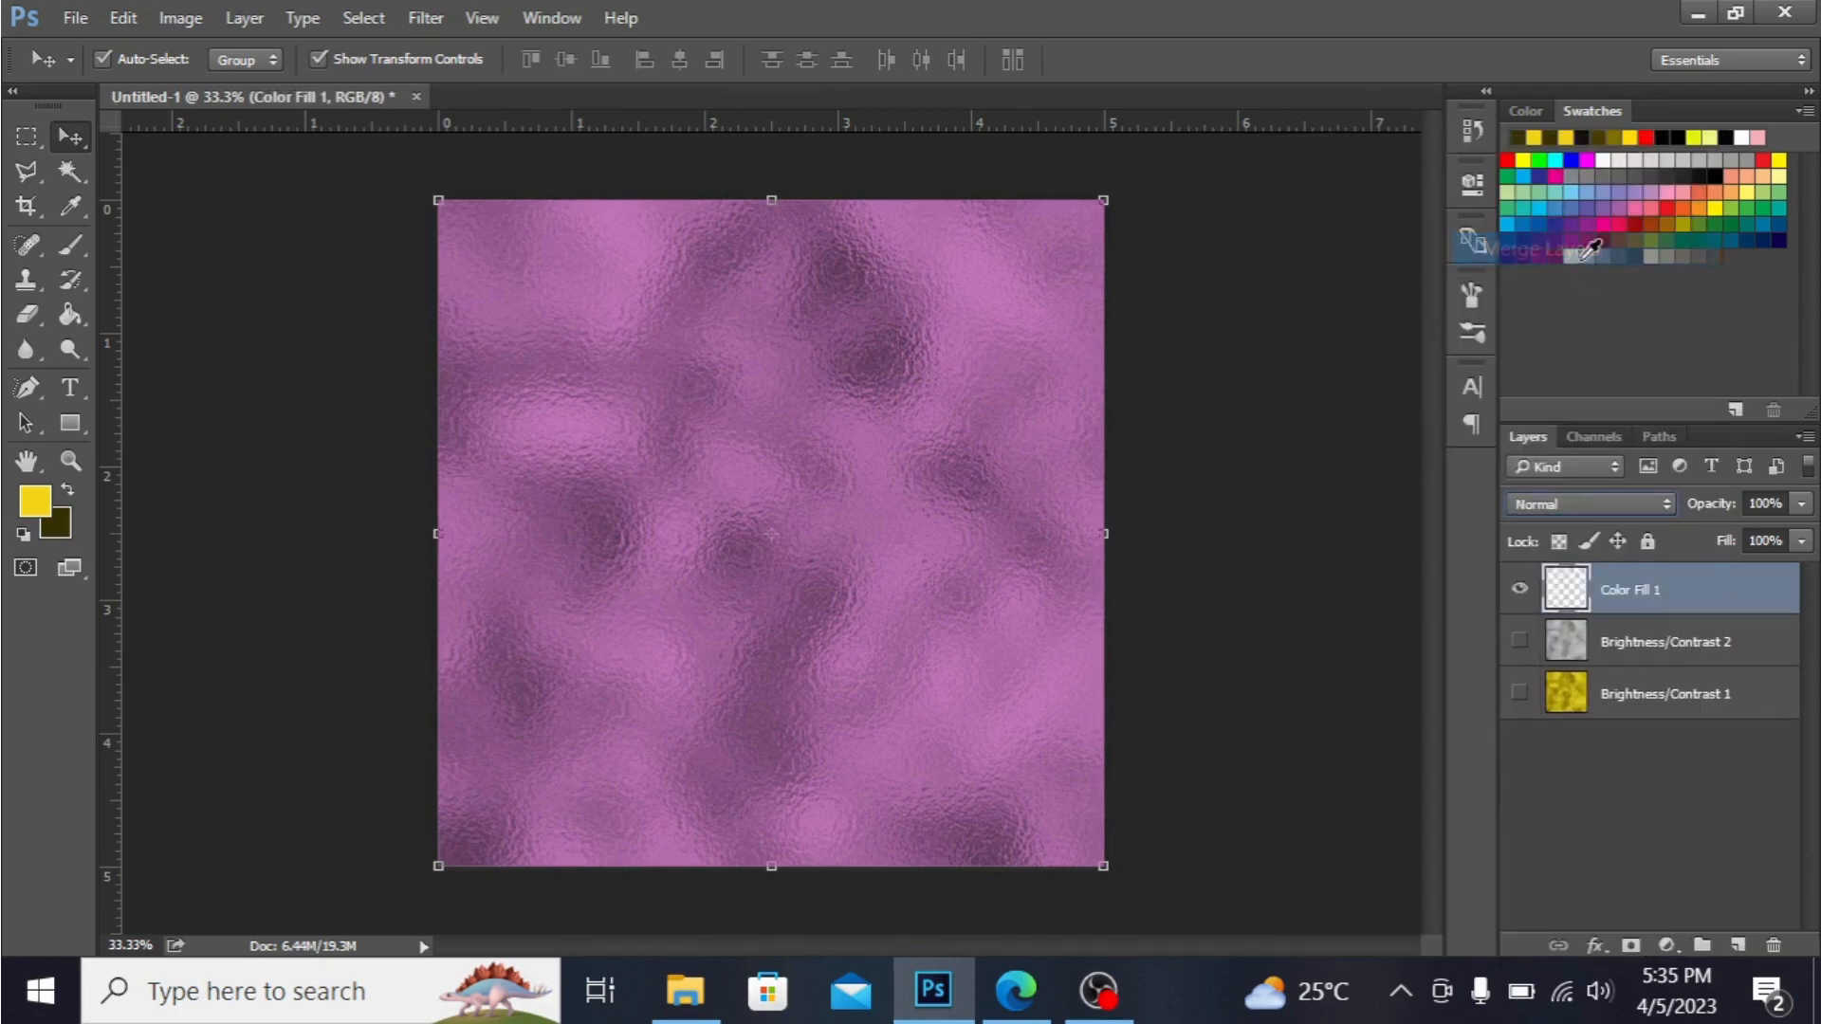
Hide the merged pink texture layer and show the original gold texture layer.
left_click(1520, 591)
left_click(1520, 693)
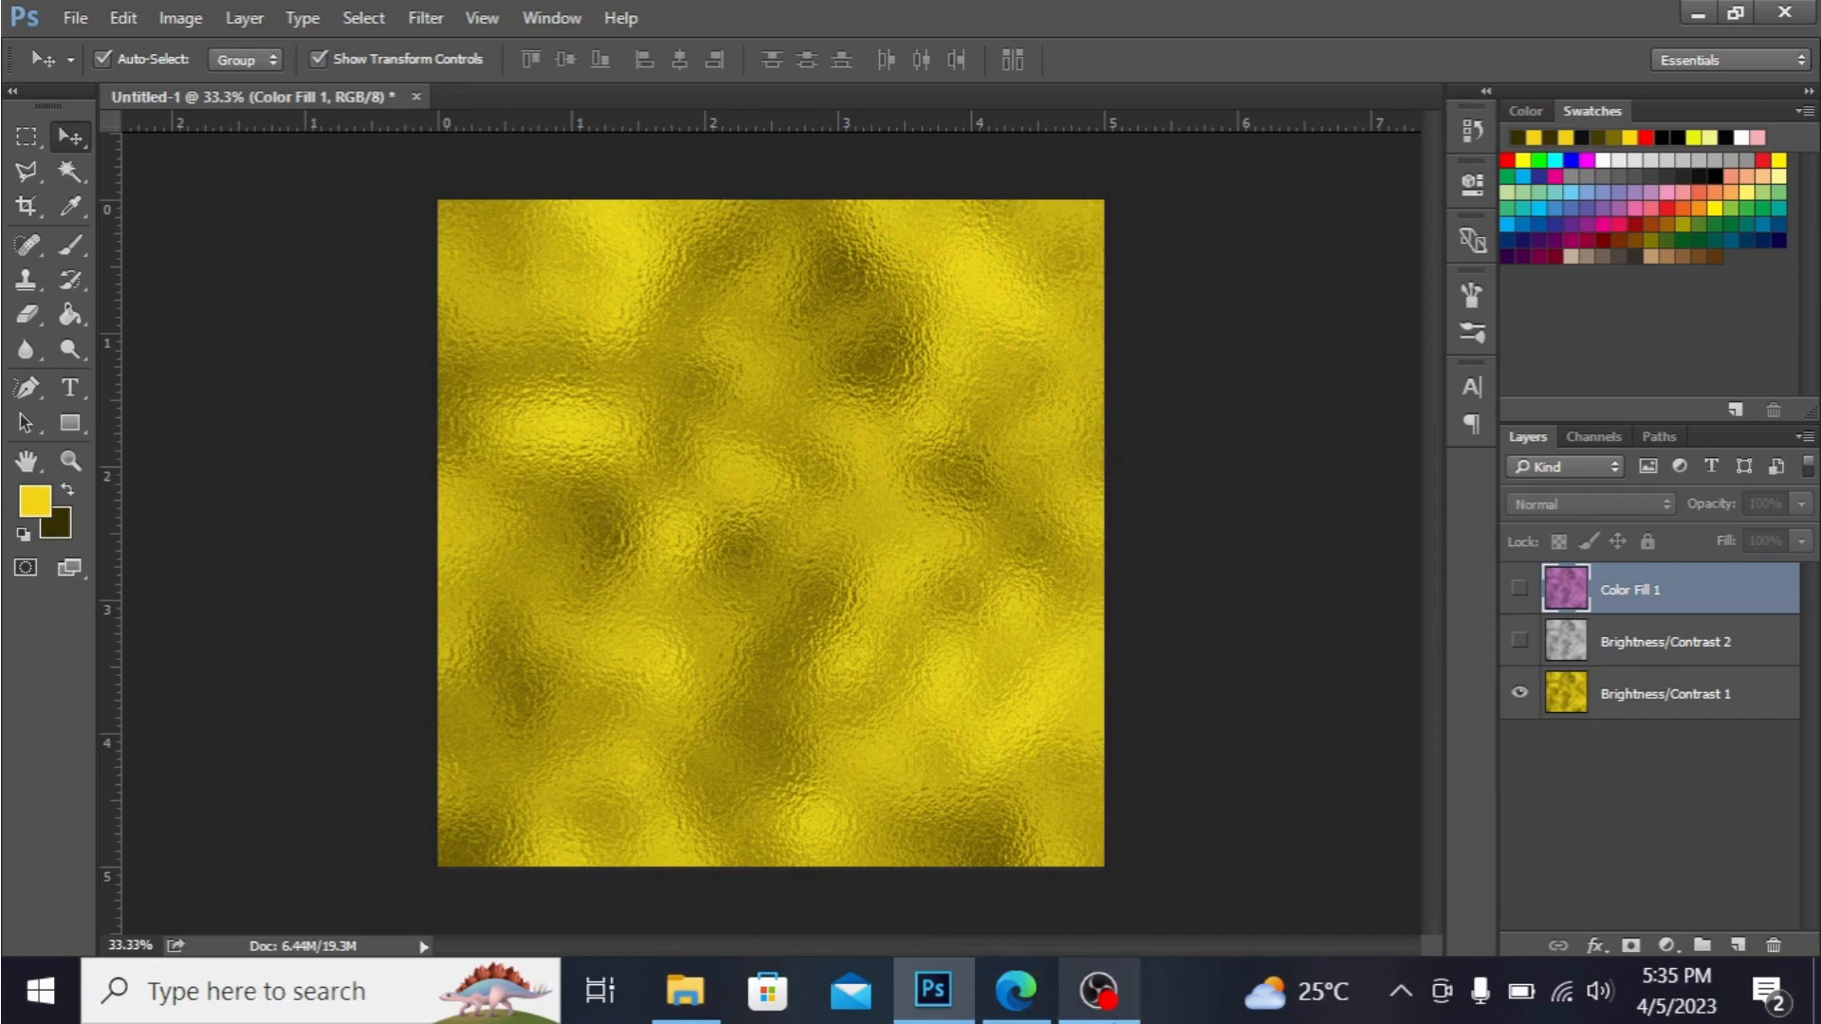
left_click(1098, 991)
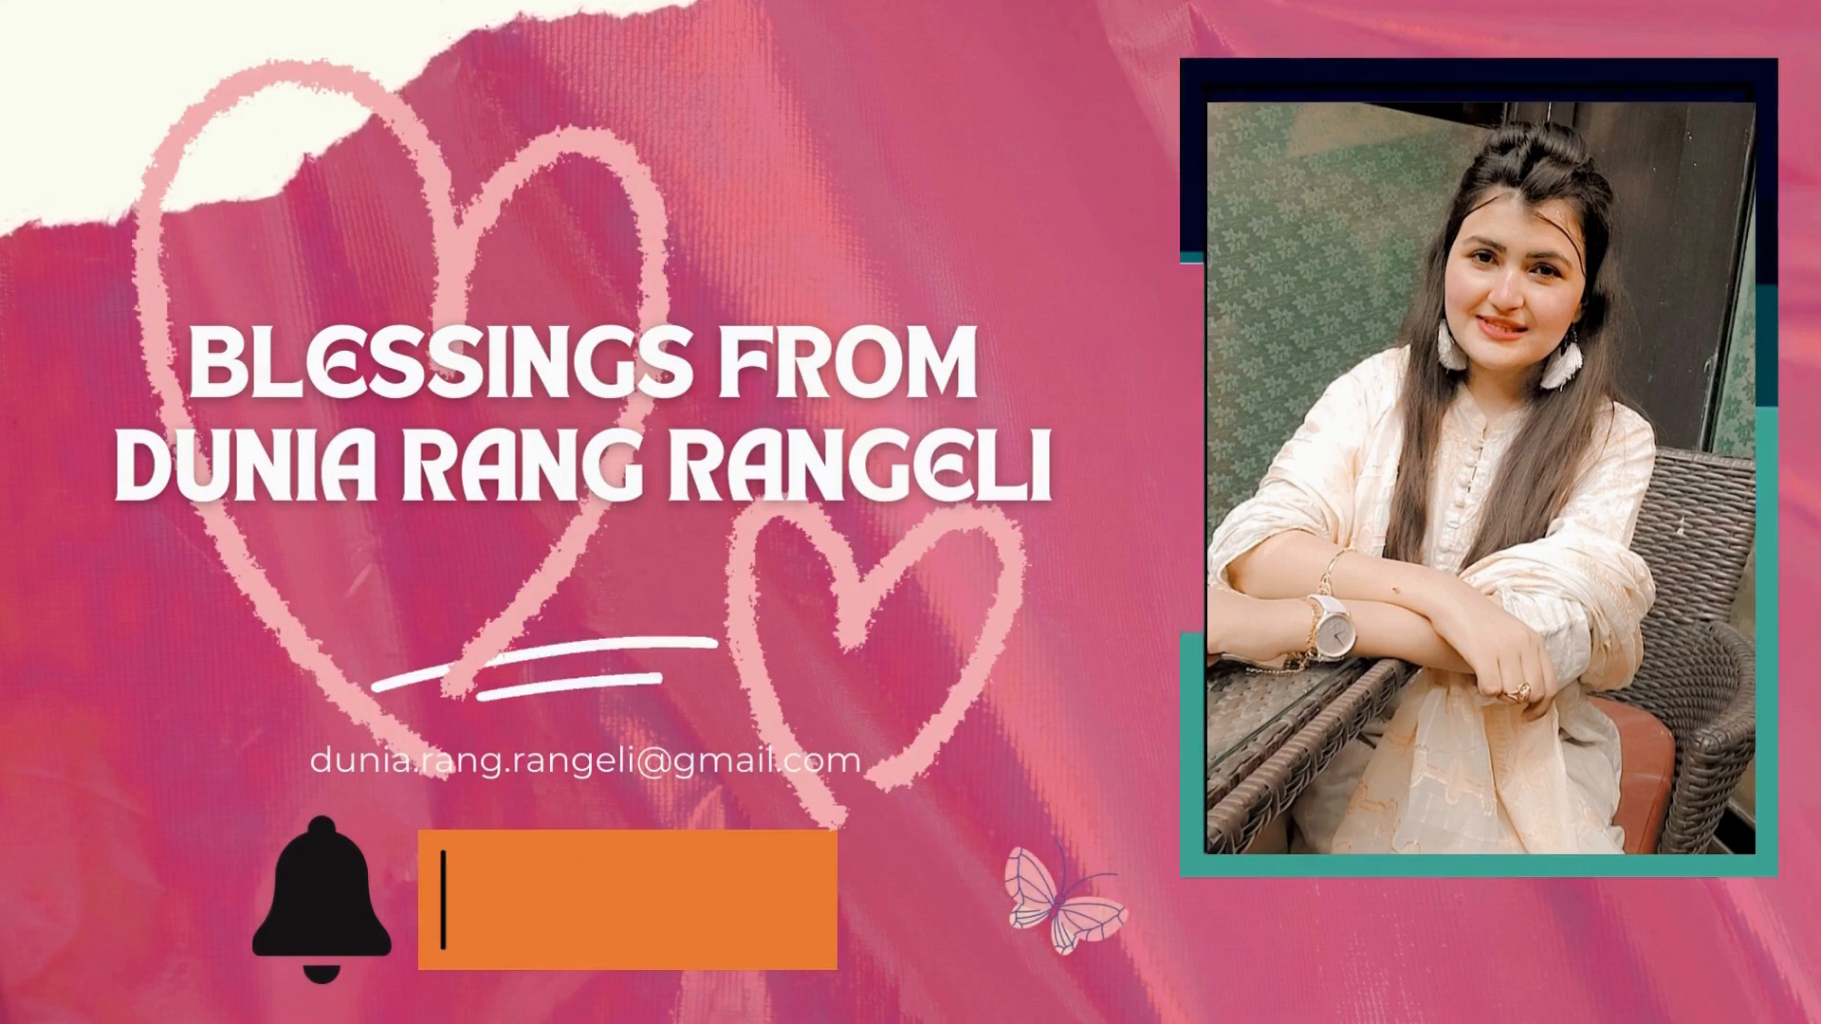